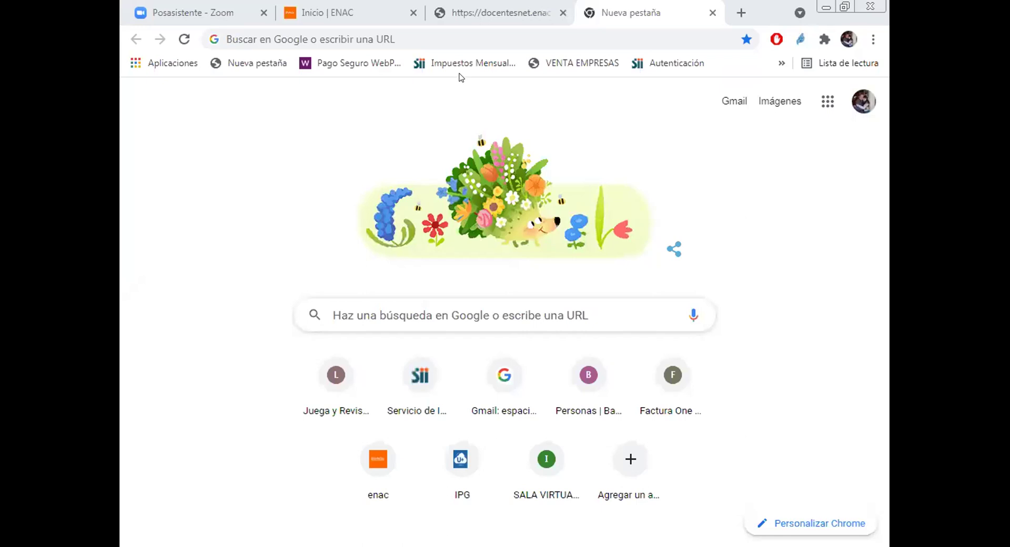
click(344, 34)
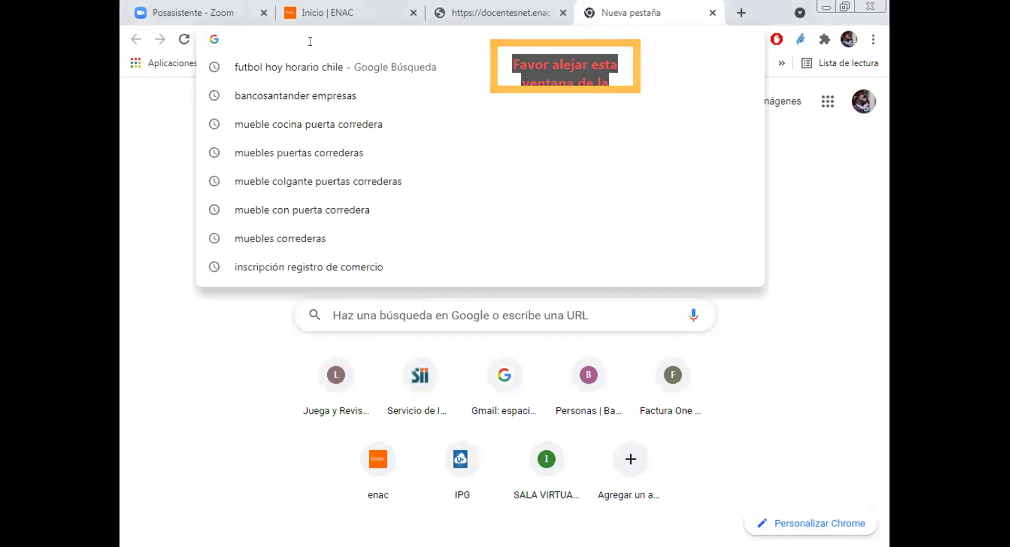
text(www.)
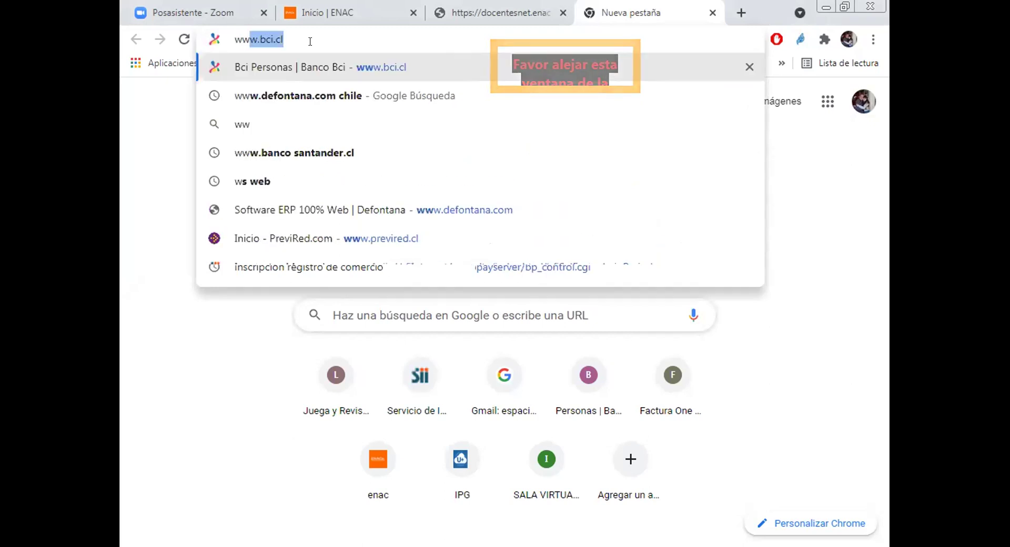
text(defonta)
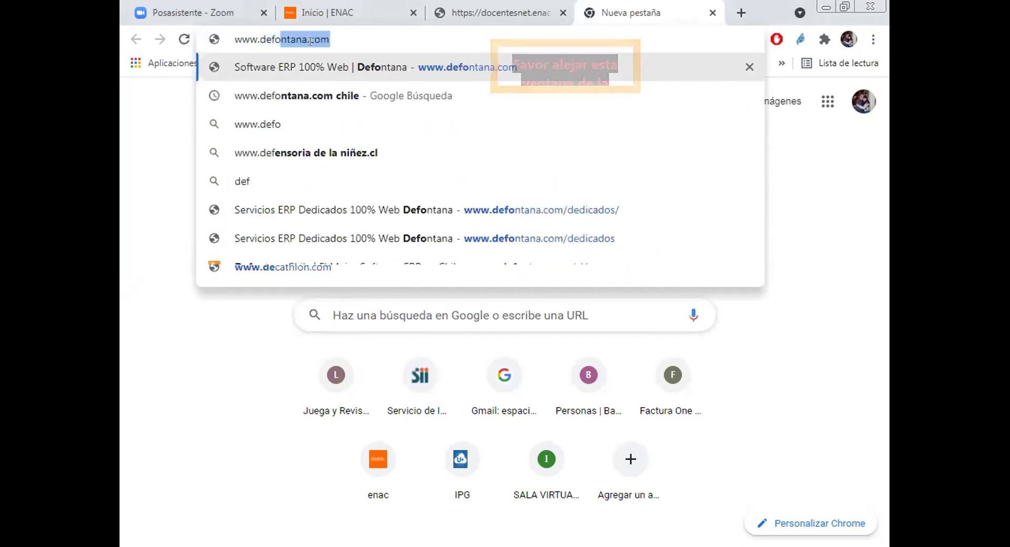
text(na.)
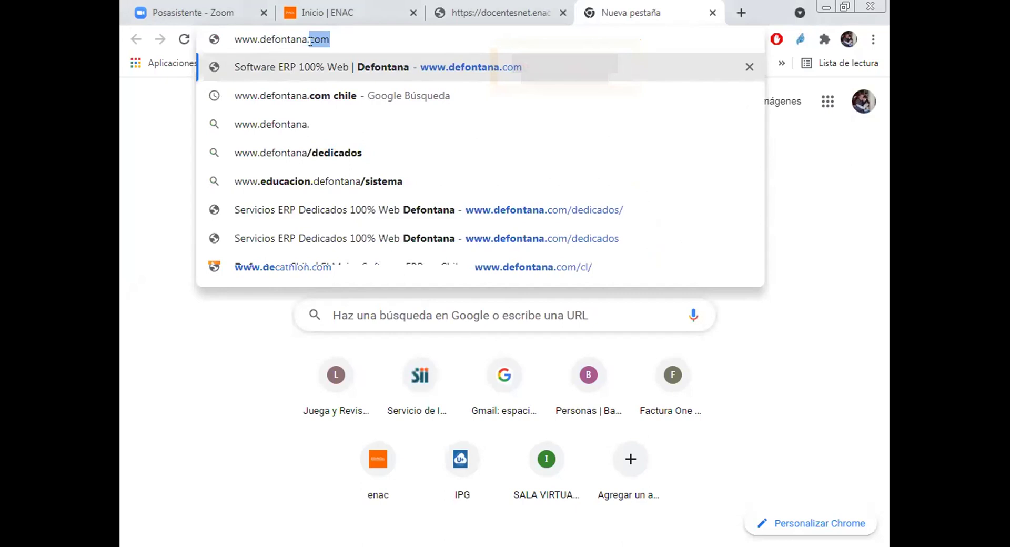
text(com)
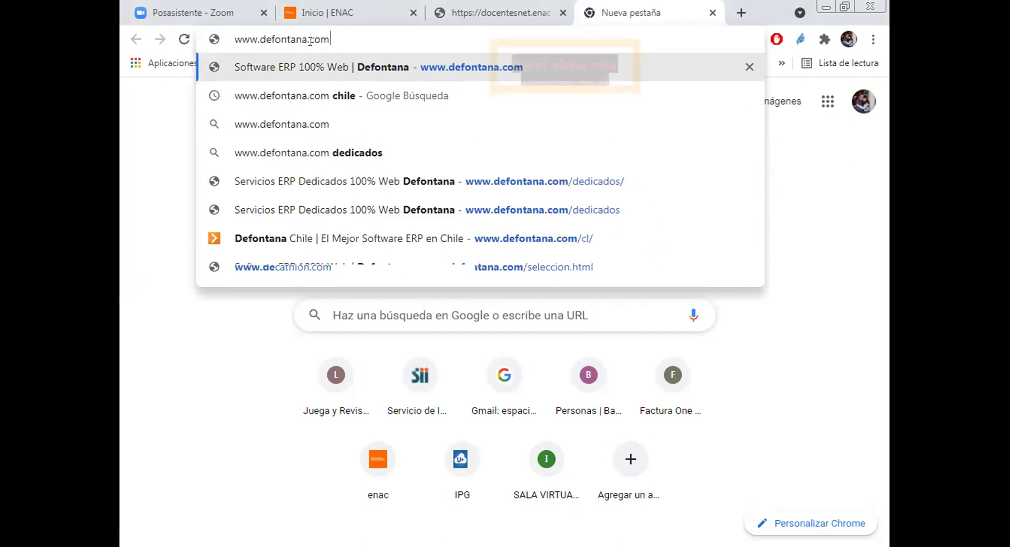
key(Return)
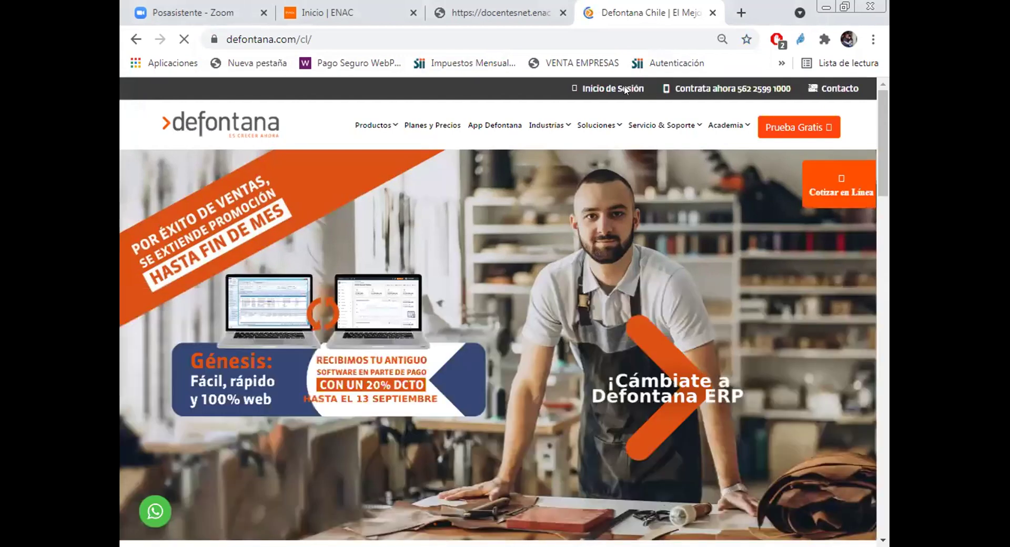
Step: Go through the legacy Servicio Dedicado directory and open the ENAC company's system
click(622, 91)
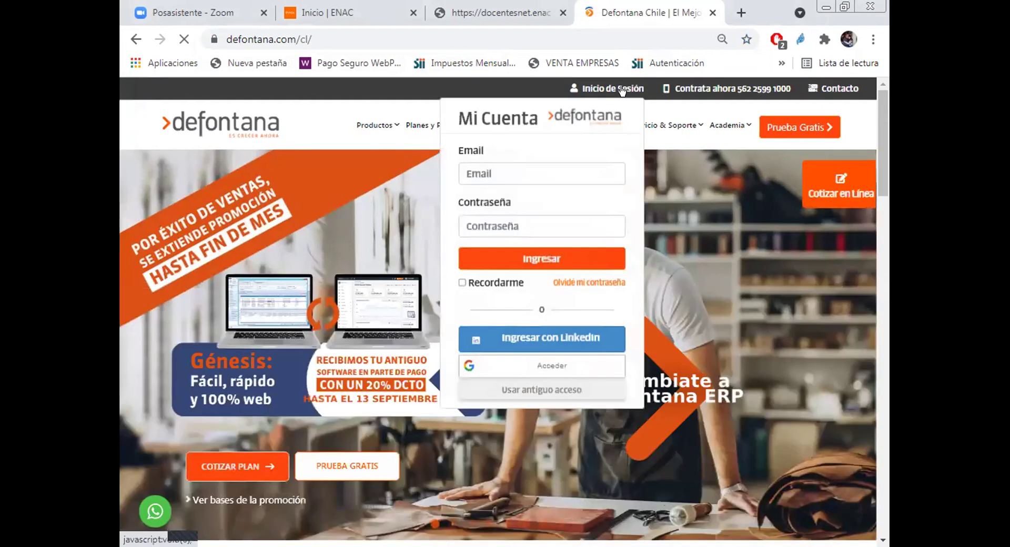
click(557, 392)
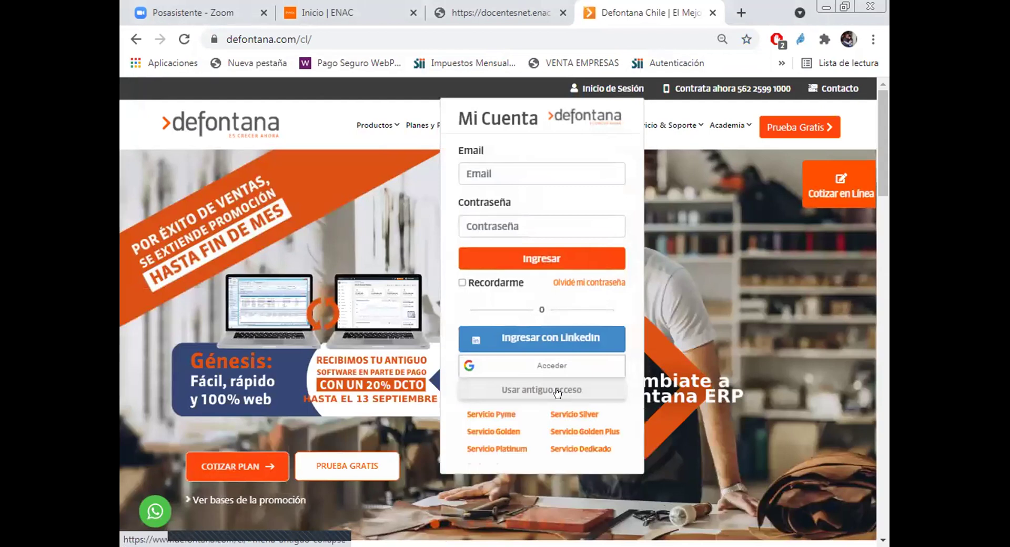
click(573, 450)
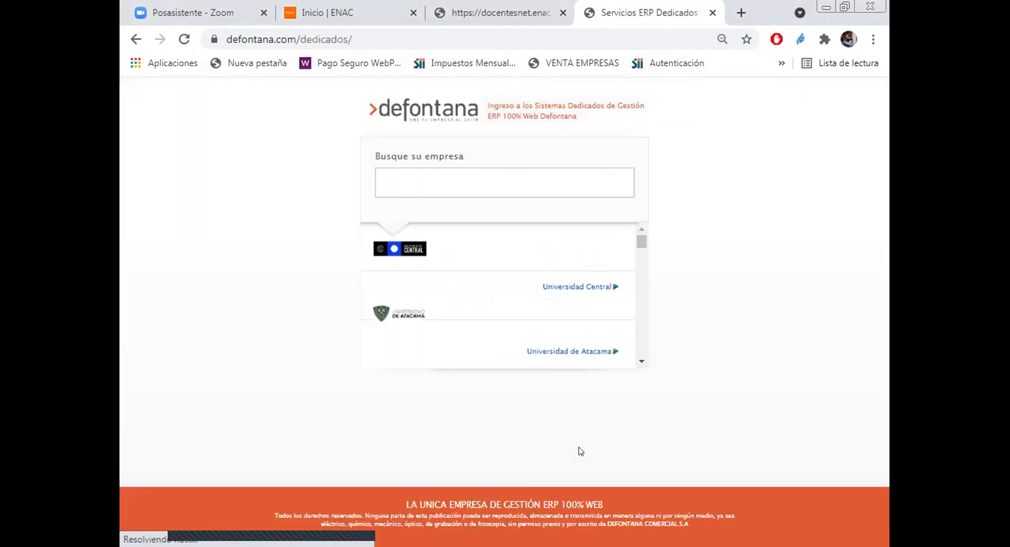
scroll(631, 327, down, 5)
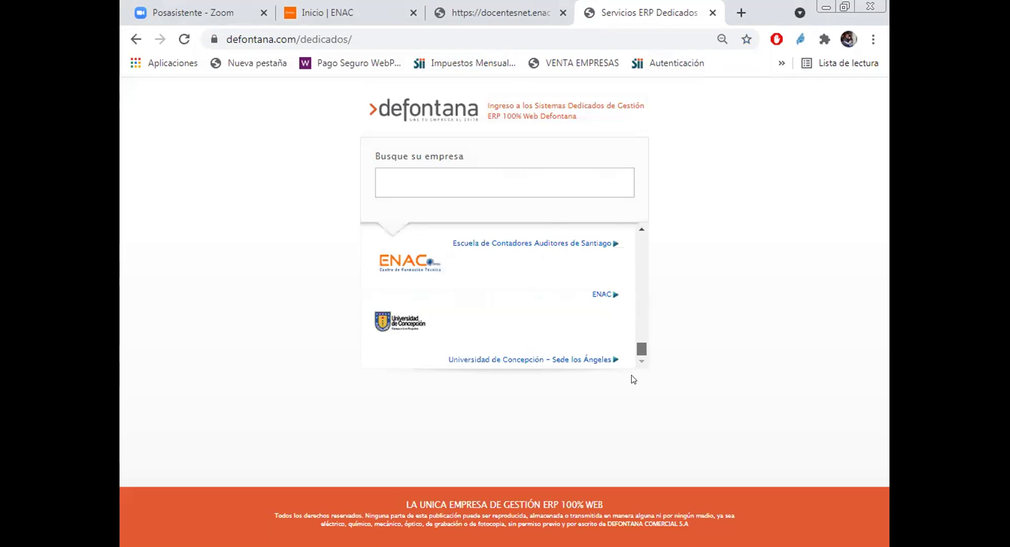
click(605, 295)
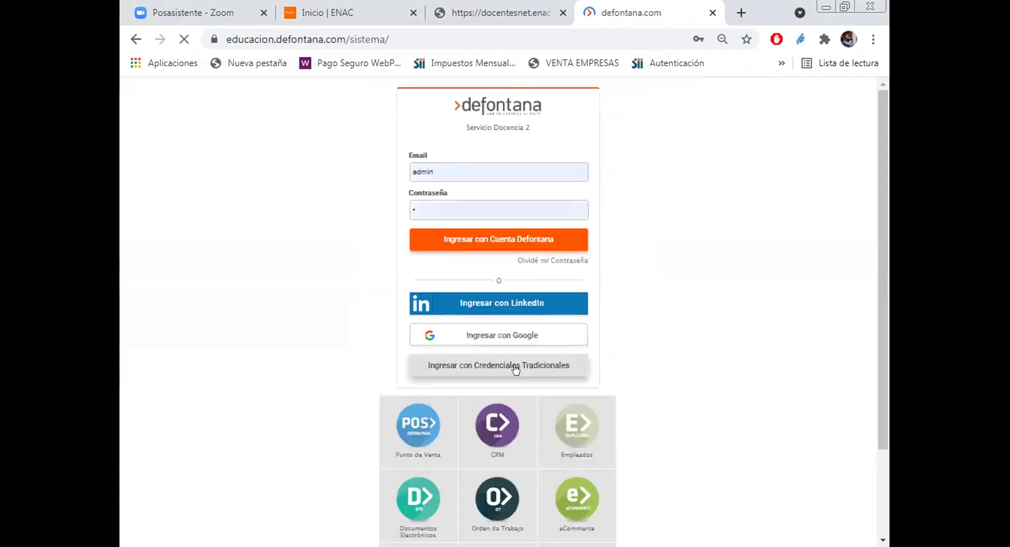
Step: Open the traditional credentials form and choose the client code from the suggestions
click(518, 368)
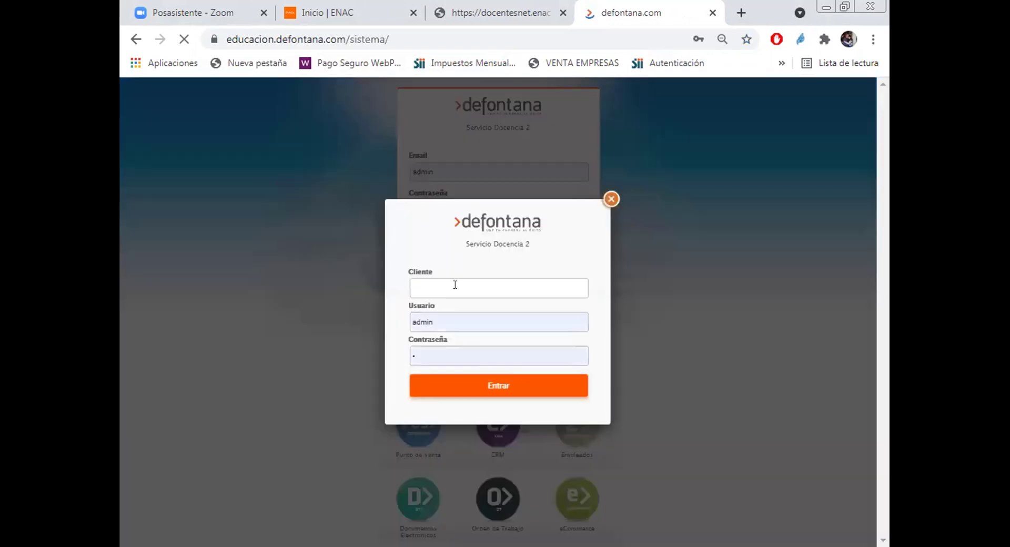
click(453, 285)
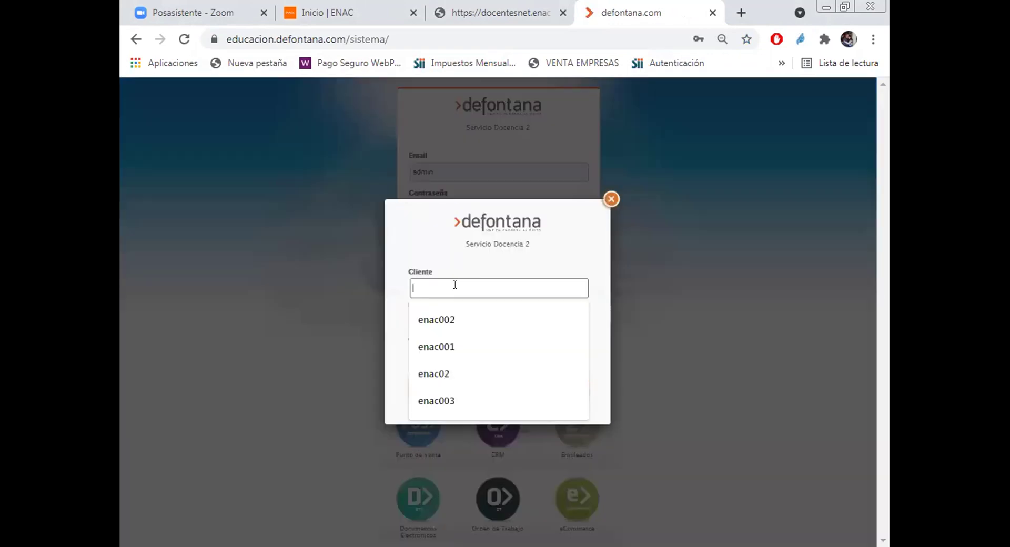
click(441, 351)
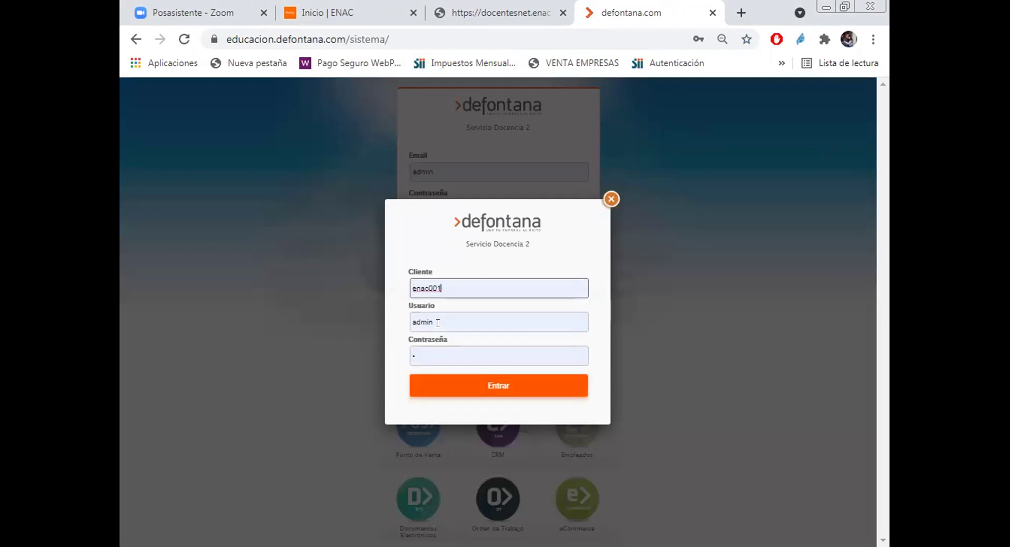
click(439, 321)
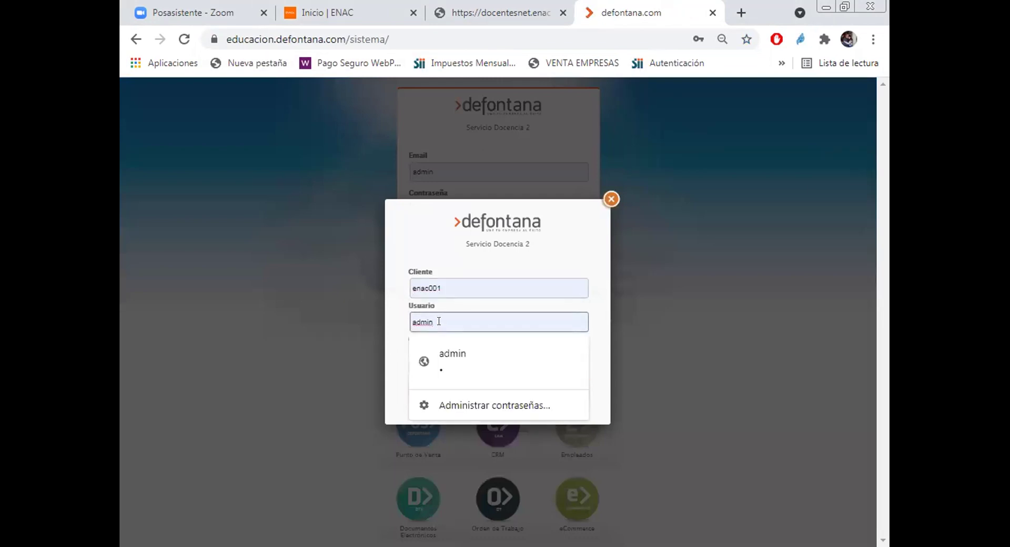
click(462, 288)
key(BackSpace)
key(BackSpace)
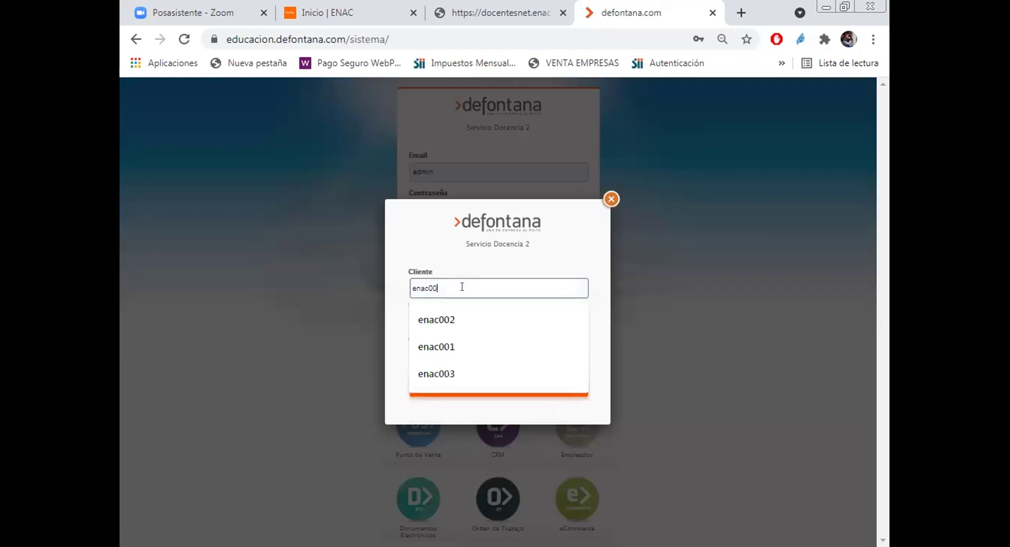
click(435, 320)
Step: Enter the student user name and the account password, then sign in
click(438, 320)
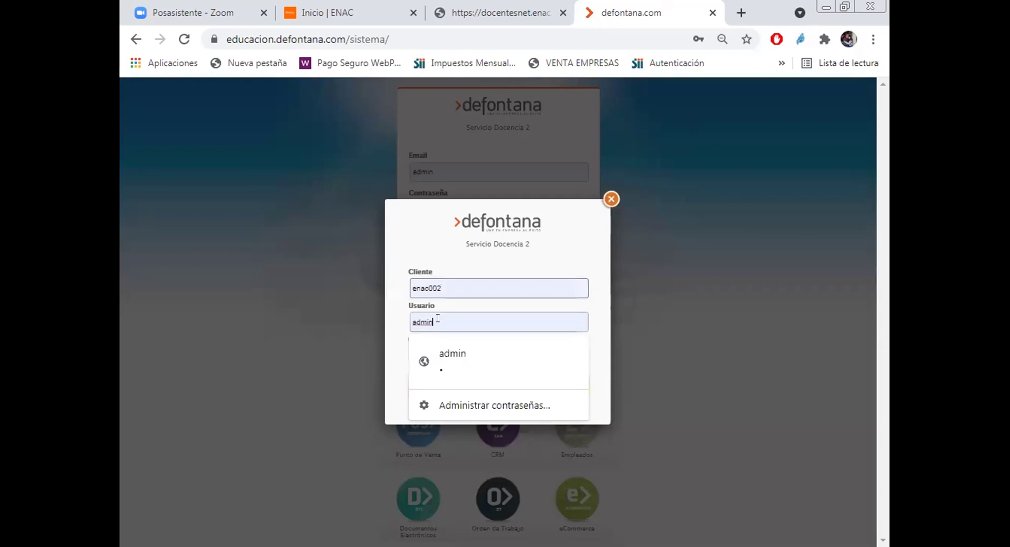
key(BackSpace)
key(BackSpace)
key(BackSpace)
key(BackSpace)
key(BackSpace)
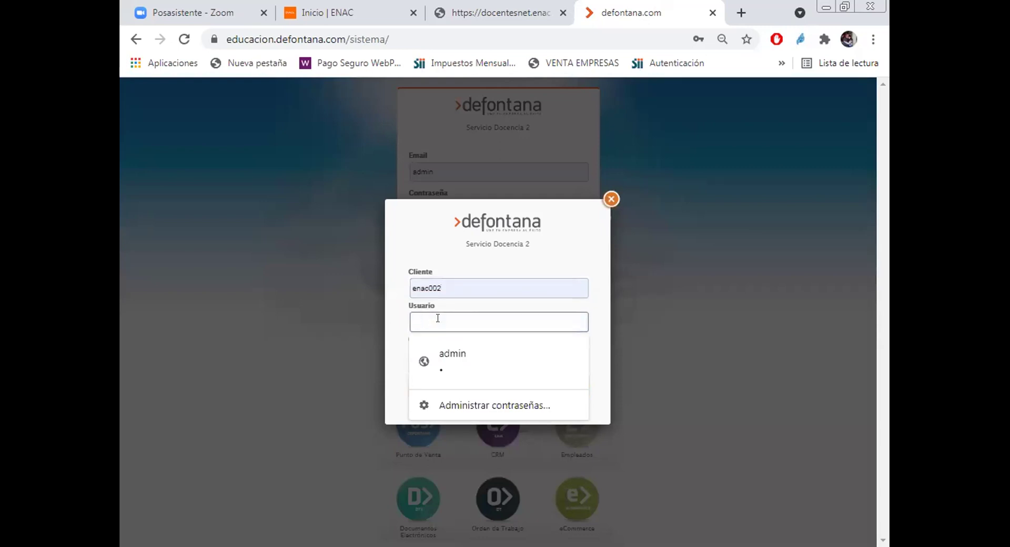
text(alumno_120)
click(428, 354)
click(428, 355)
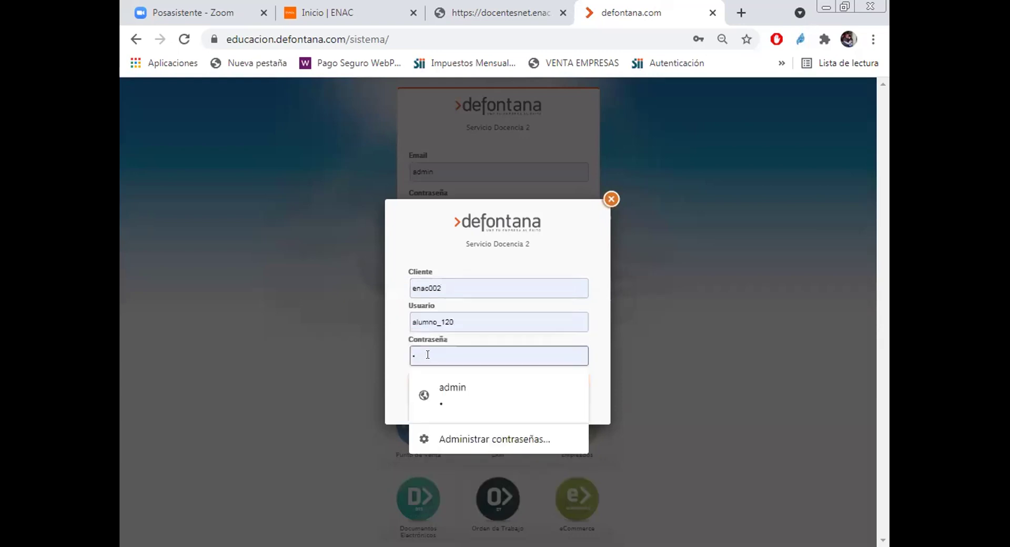
text(12)
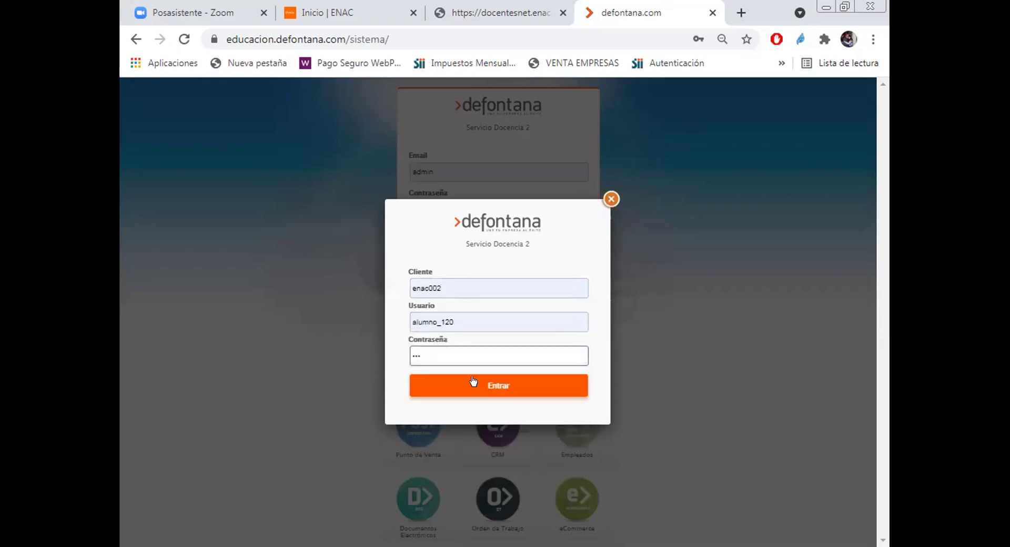
click(481, 380)
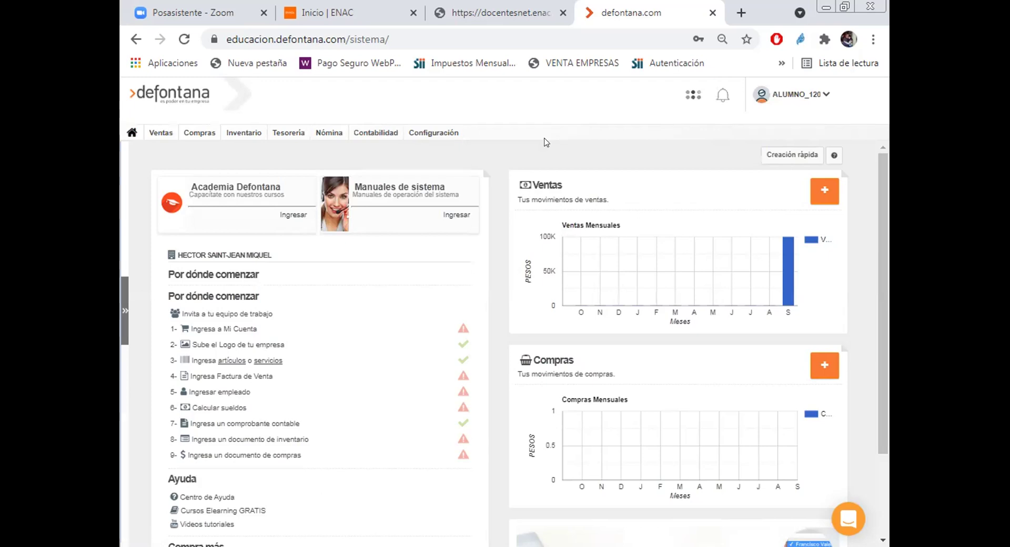
Step: Open the Artículo tab of Configuración Inventario and select the level 1 FAMILIA length
click(429, 132)
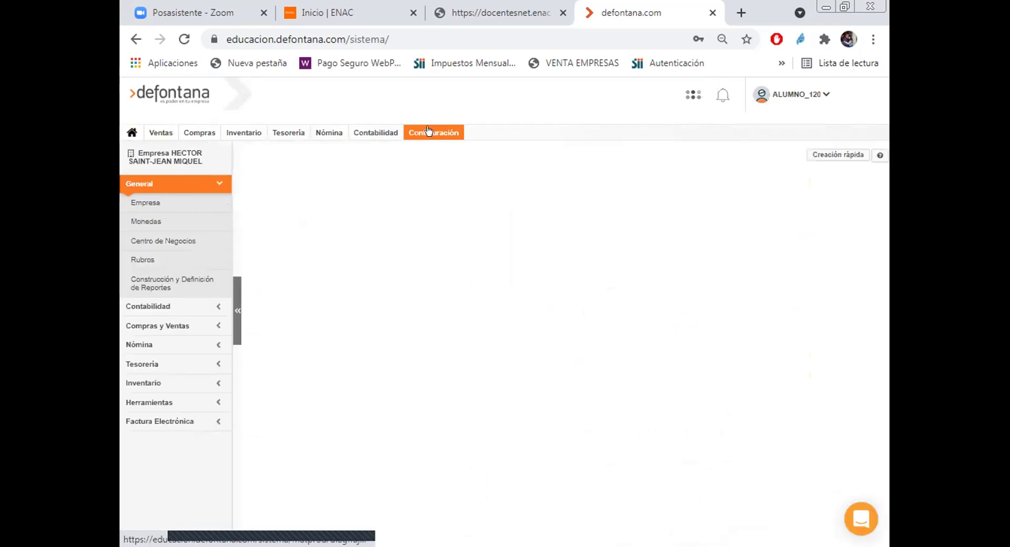
click(137, 383)
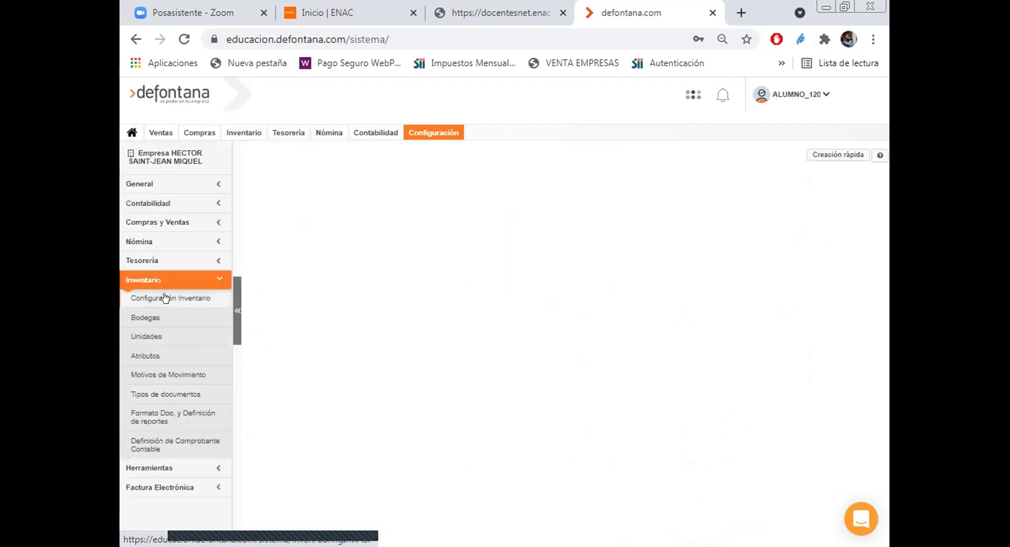
click(165, 297)
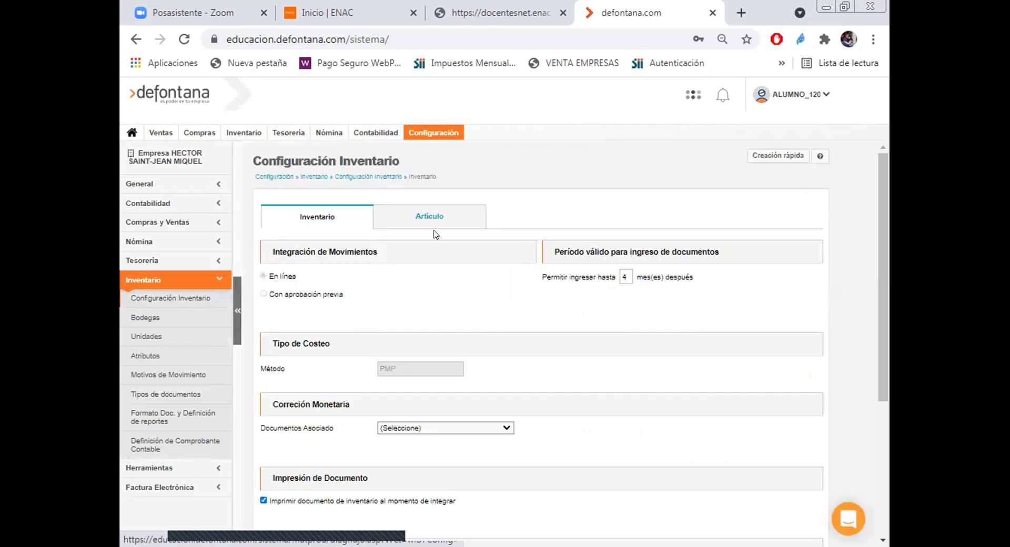
click(435, 220)
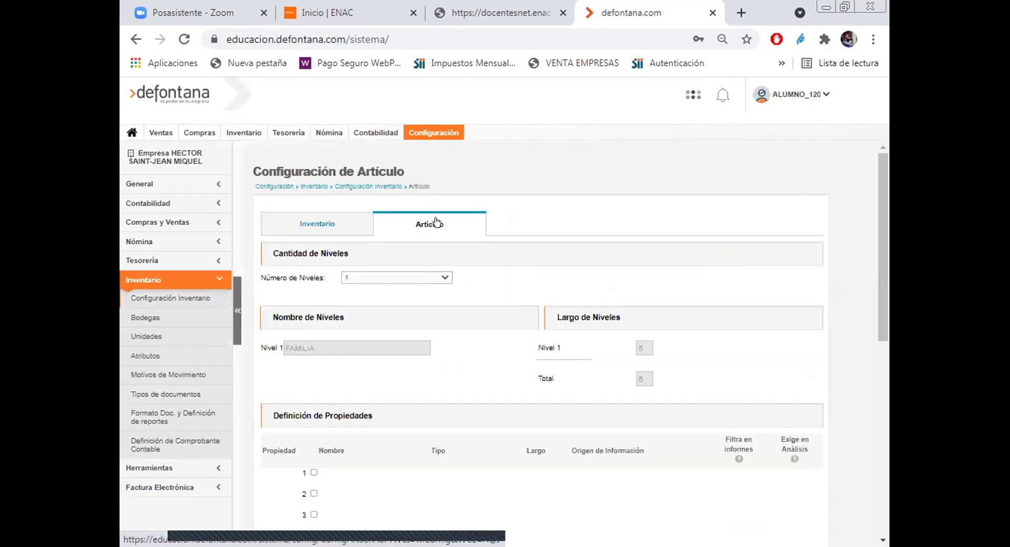
scroll(497, 283, down, 1)
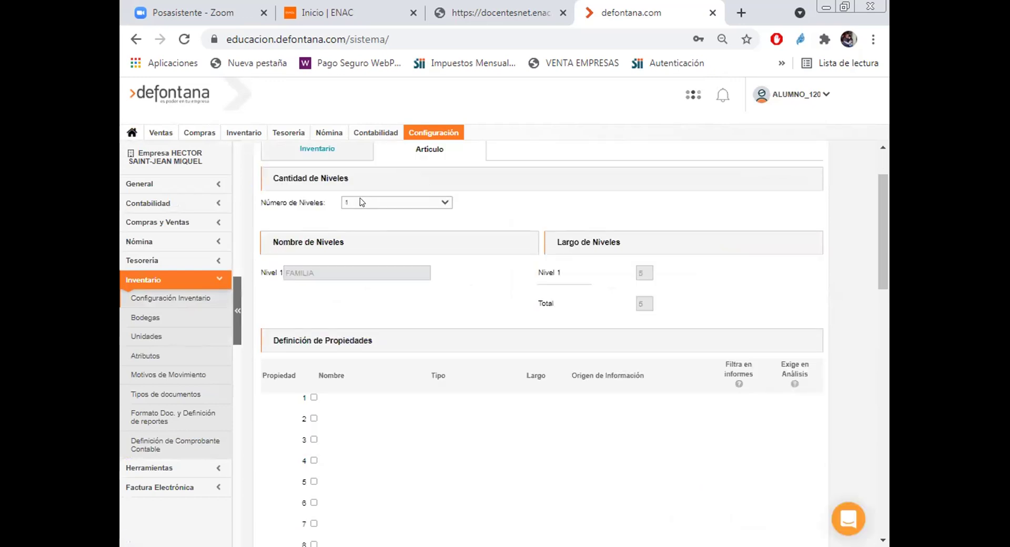
click(642, 273)
Step: Reload Configuración and reopen the Configuración Inventario Artículo tab to review levels and properties
click(435, 135)
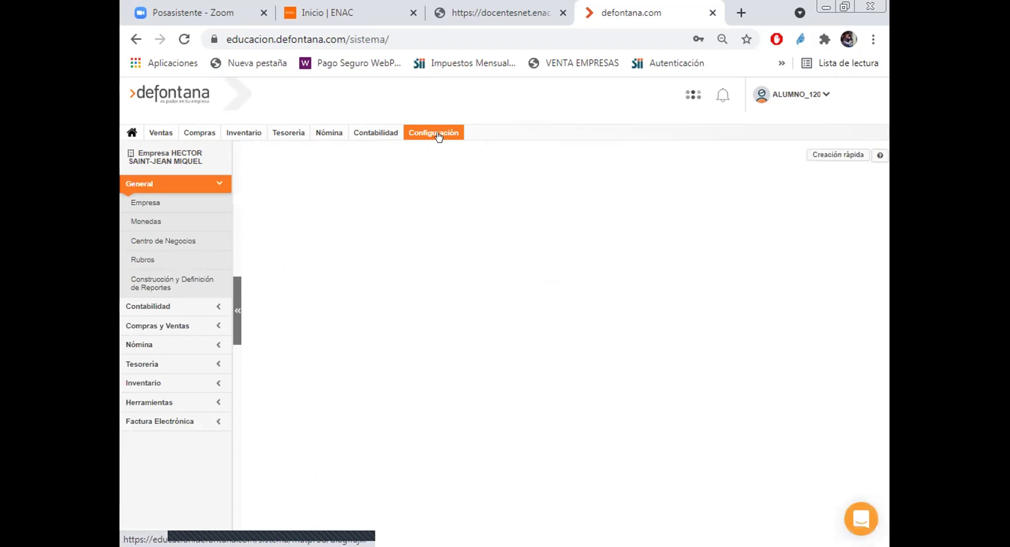
click(438, 135)
click(136, 384)
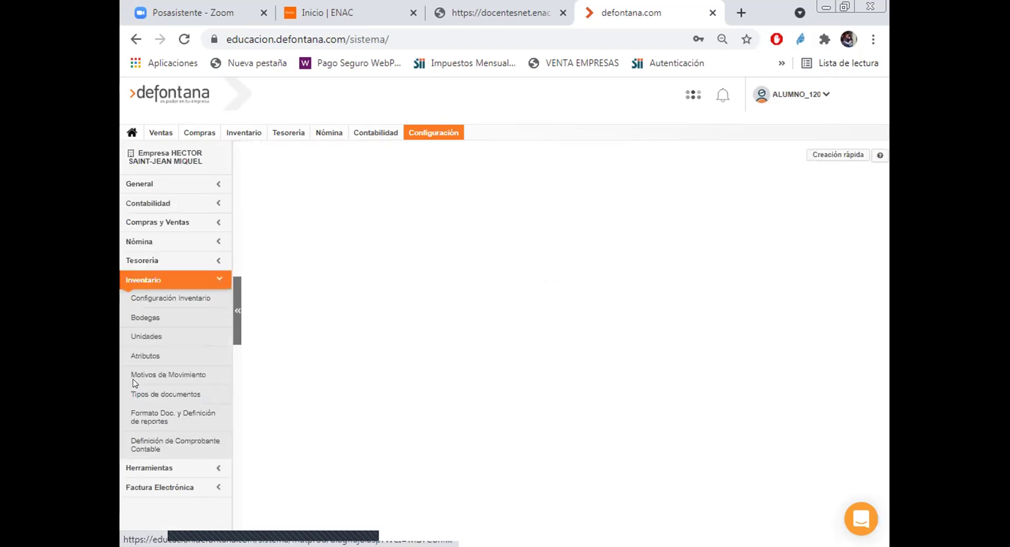
click(176, 299)
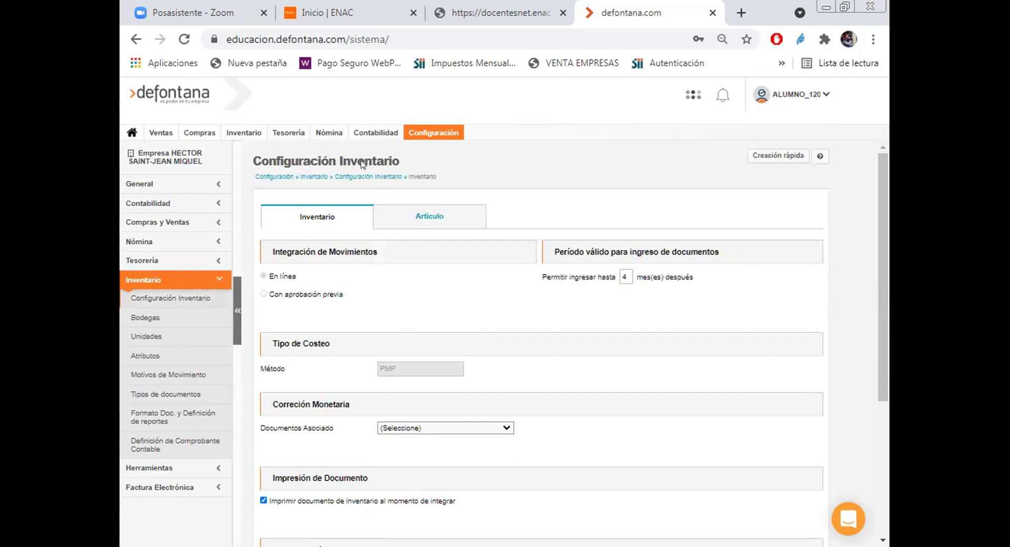
click(436, 216)
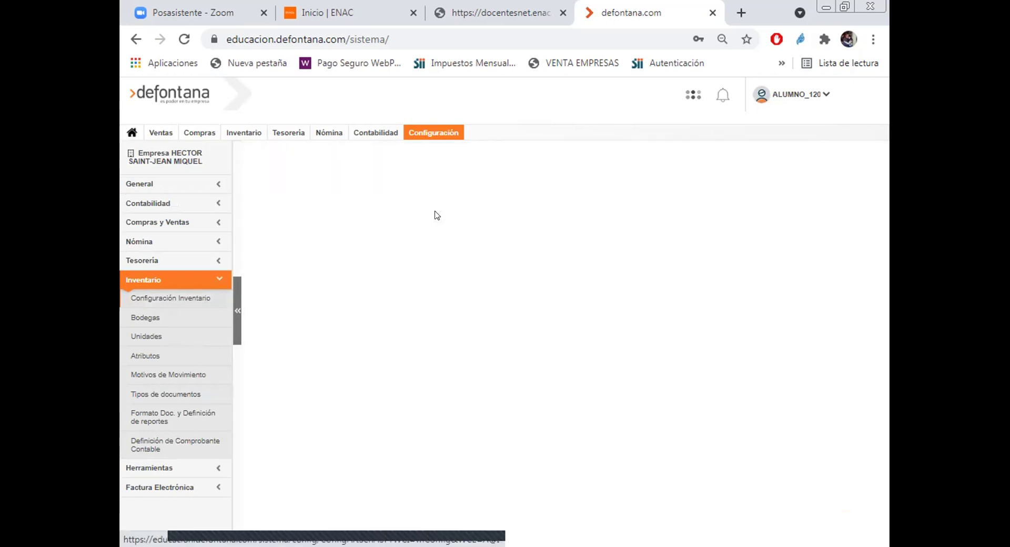
scroll(441, 227, down, 2)
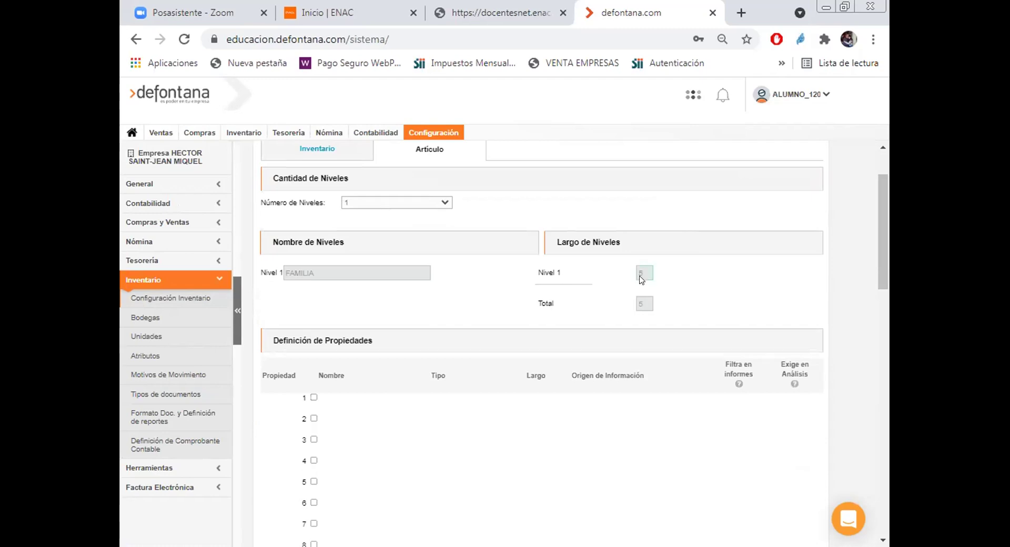
scroll(617, 295, down, 15)
Step: Save the article configuration with Grabar and accept both the confirmation and success alerts
scroll(626, 297, down, 3)
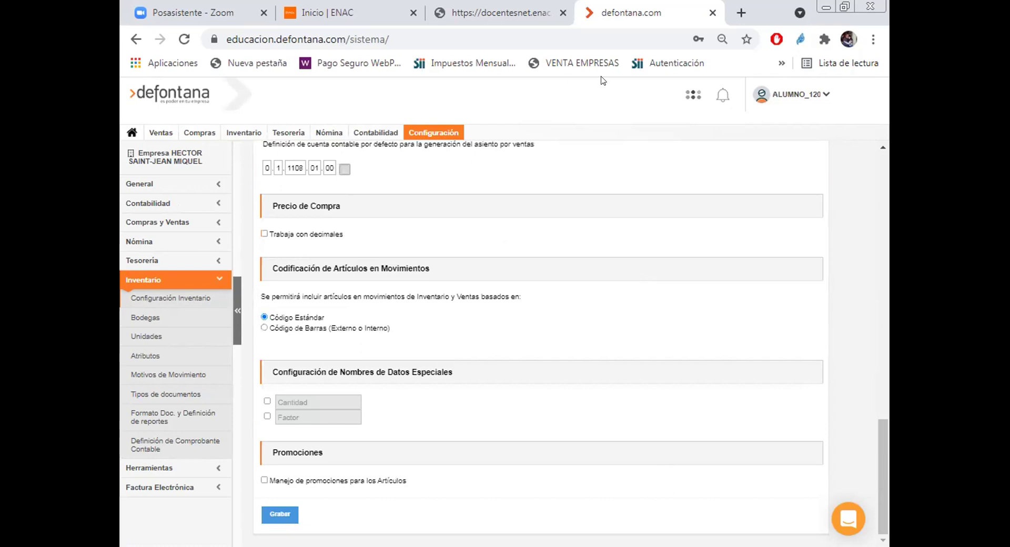
click(274, 514)
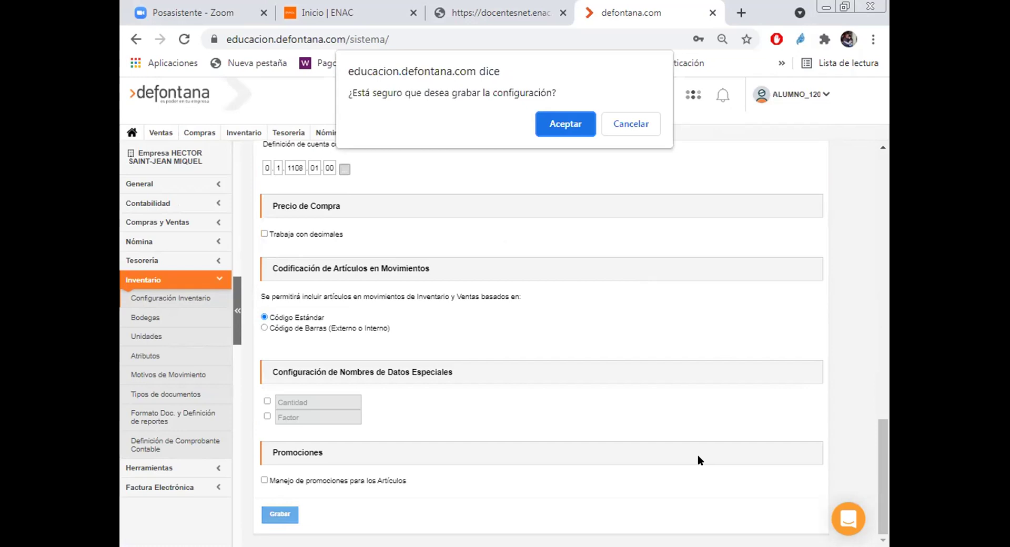
click(570, 118)
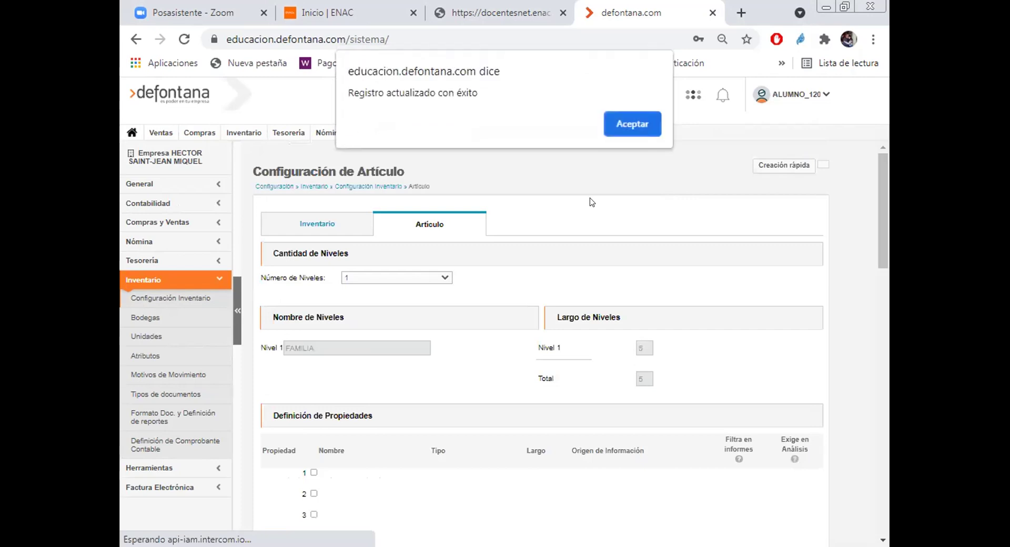
click(628, 122)
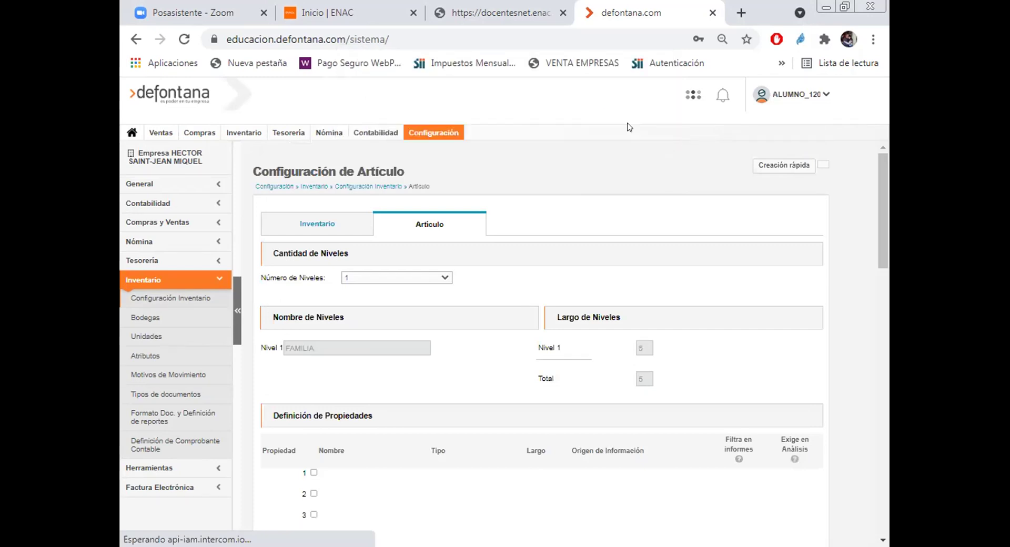
scroll(623, 224, down, 3)
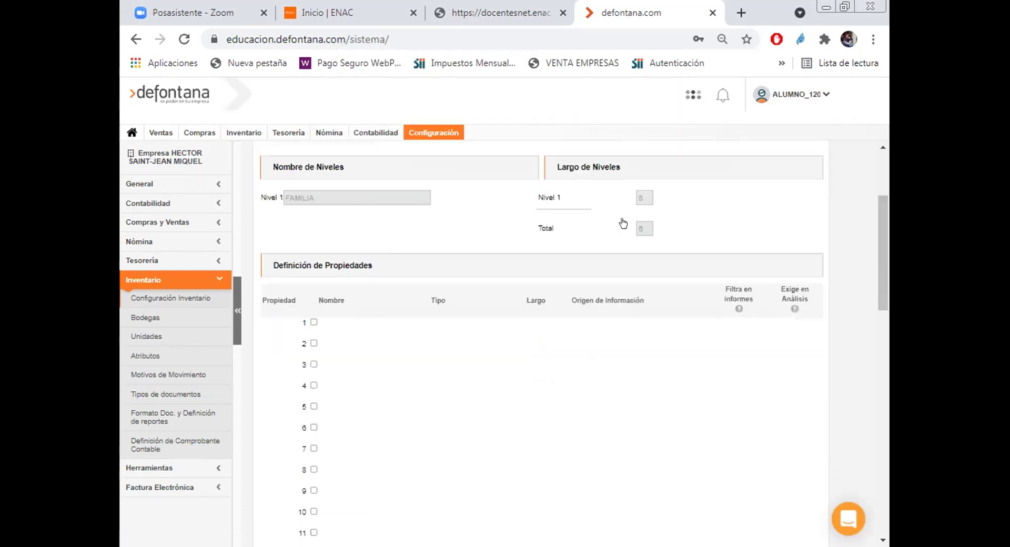
scroll(624, 222, down, 10)
scroll(626, 222, down, 3)
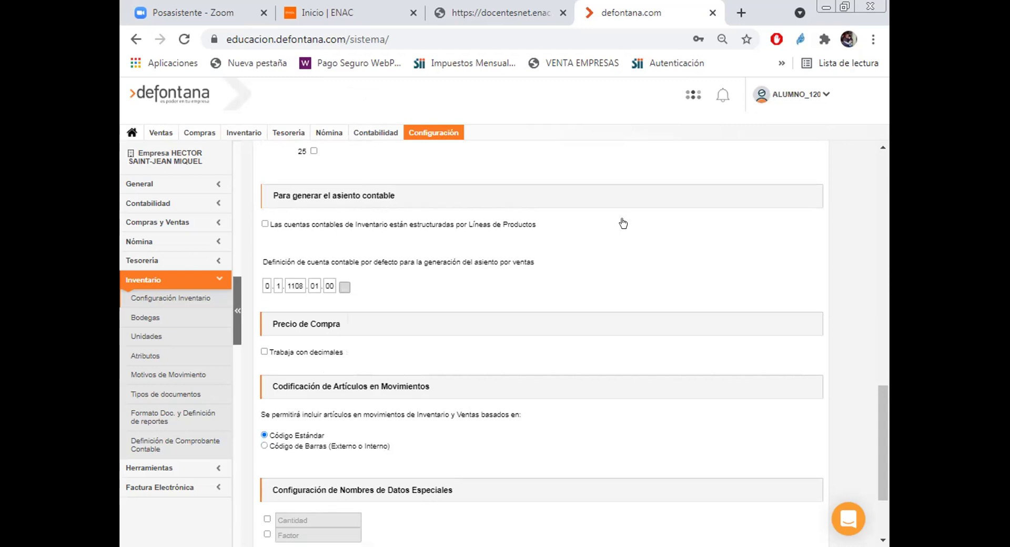
Step: Pick account 2.1.1070.20.06, Facturas por Pagar, as the default sales entry account
click(343, 287)
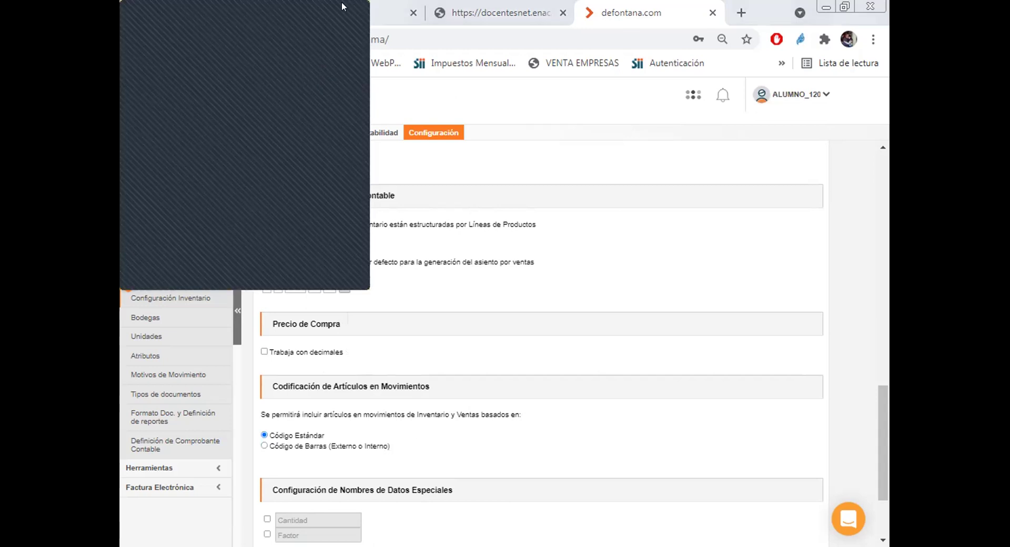
click(643, 346)
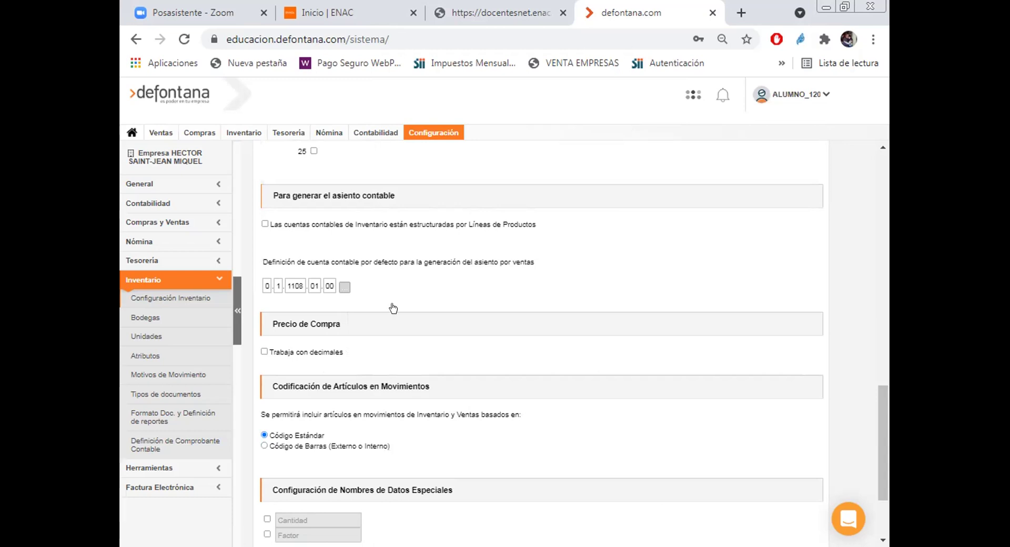
click(342, 286)
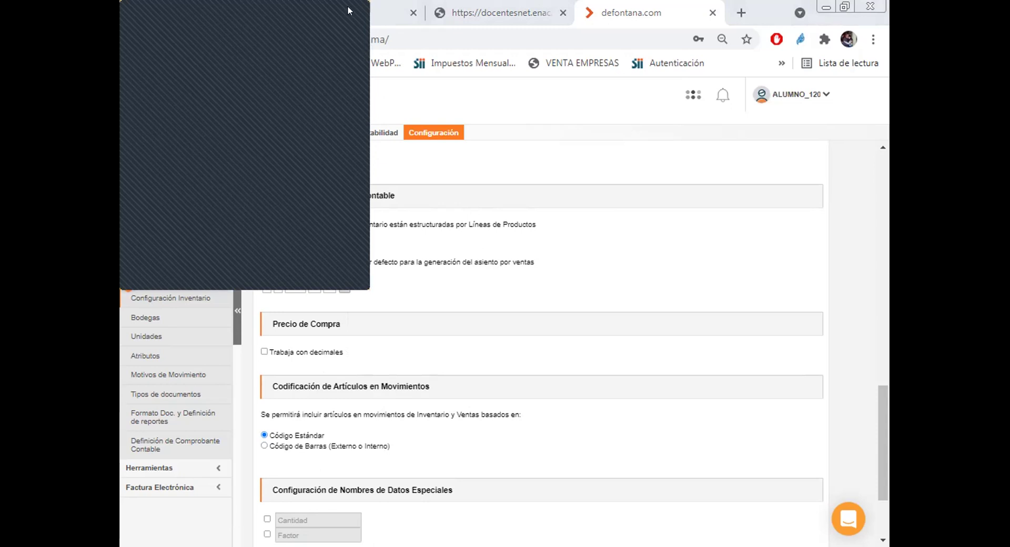
click(761, 380)
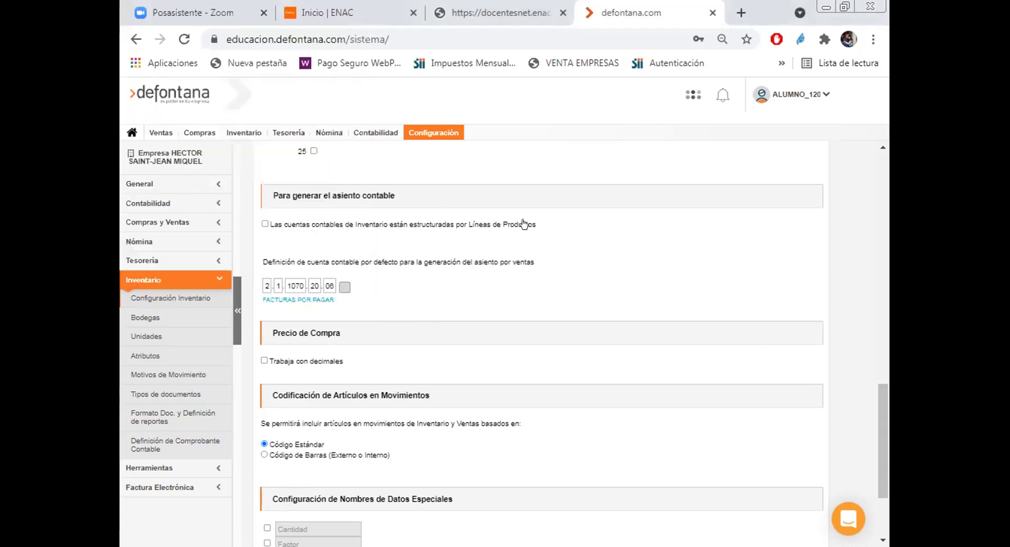
Step: Save the configuration with the Facturas por Pagar account and dismiss the success alert
scroll(490, 300, down, 2)
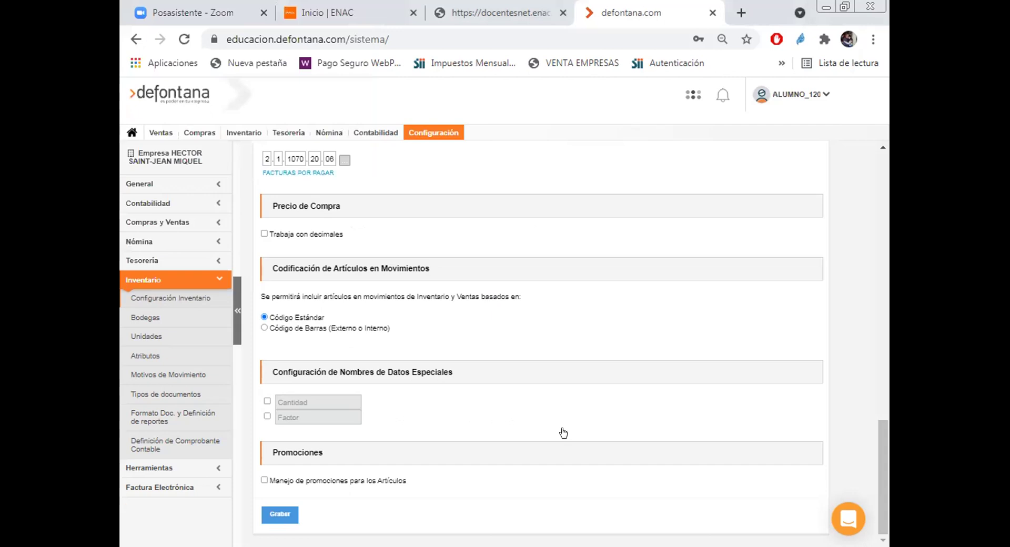
click(274, 514)
click(559, 127)
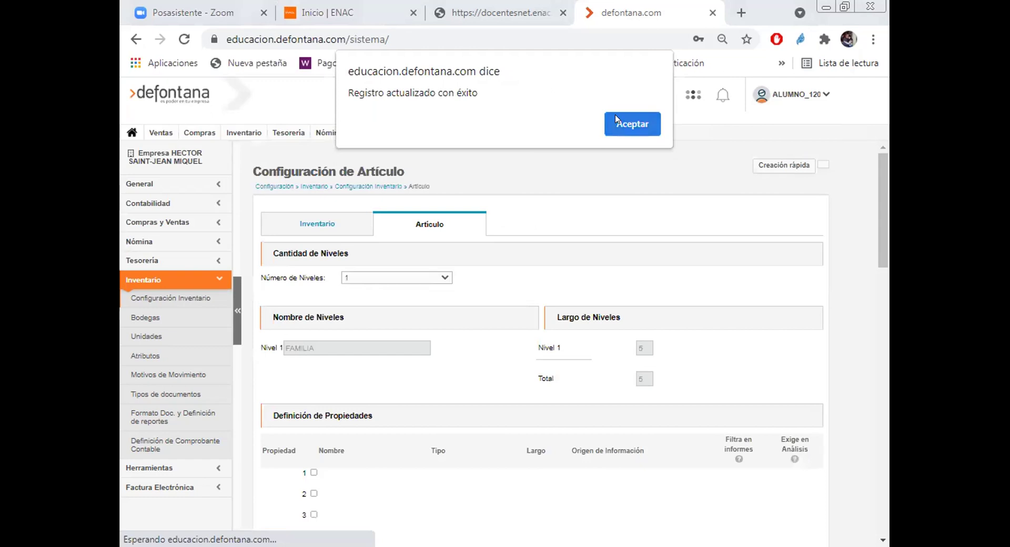
key(Return)
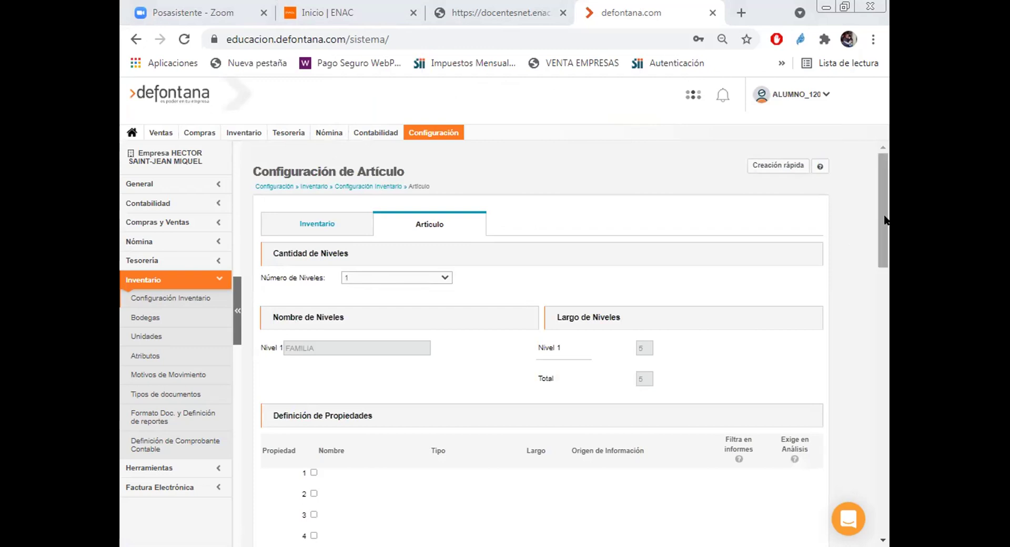
drag(879, 220, 884, 394)
scroll(886, 424, down, 3)
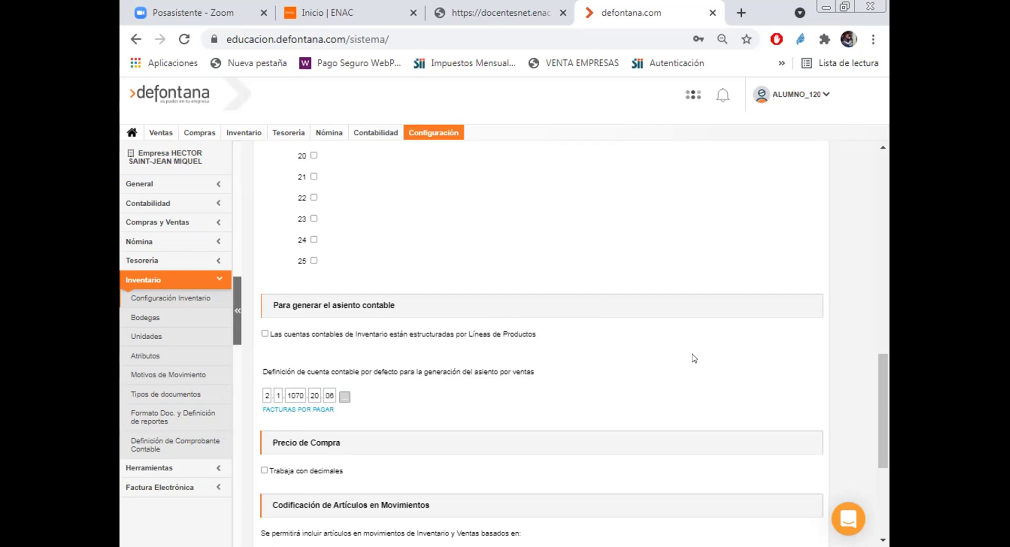
scroll(693, 358, up, 12)
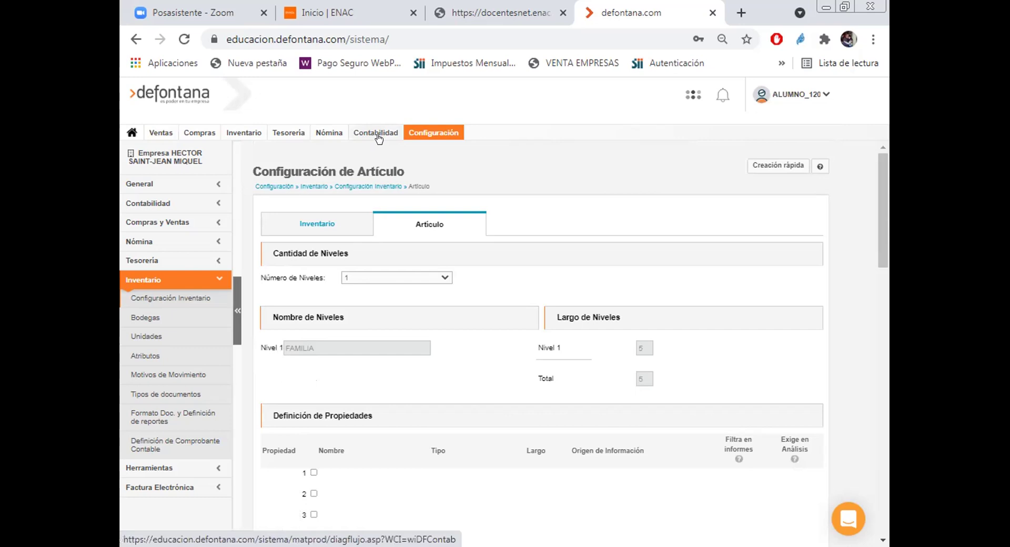
Step: In Ventas, search the article list with FILTROS and BUSCAR, then return to Ventas
click(161, 134)
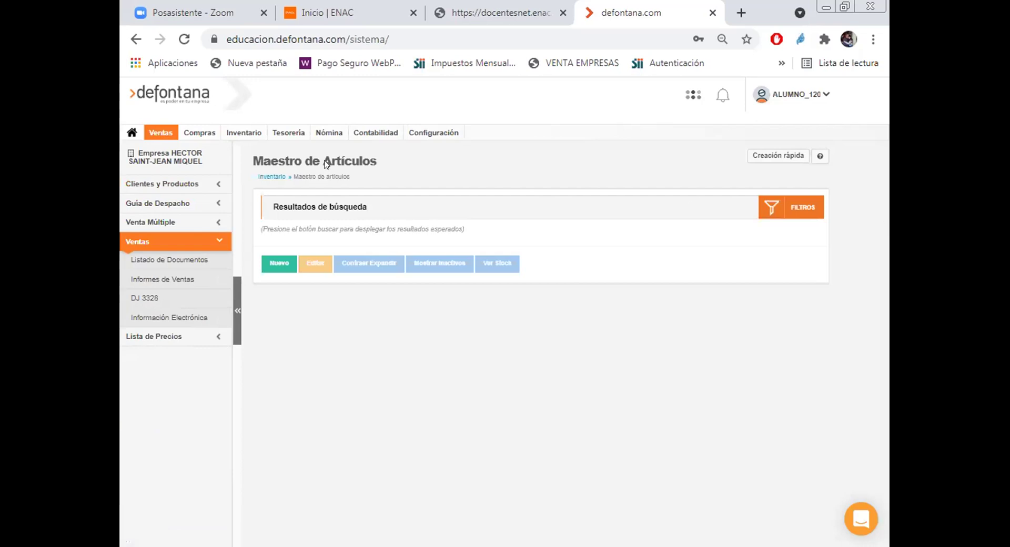
click(806, 208)
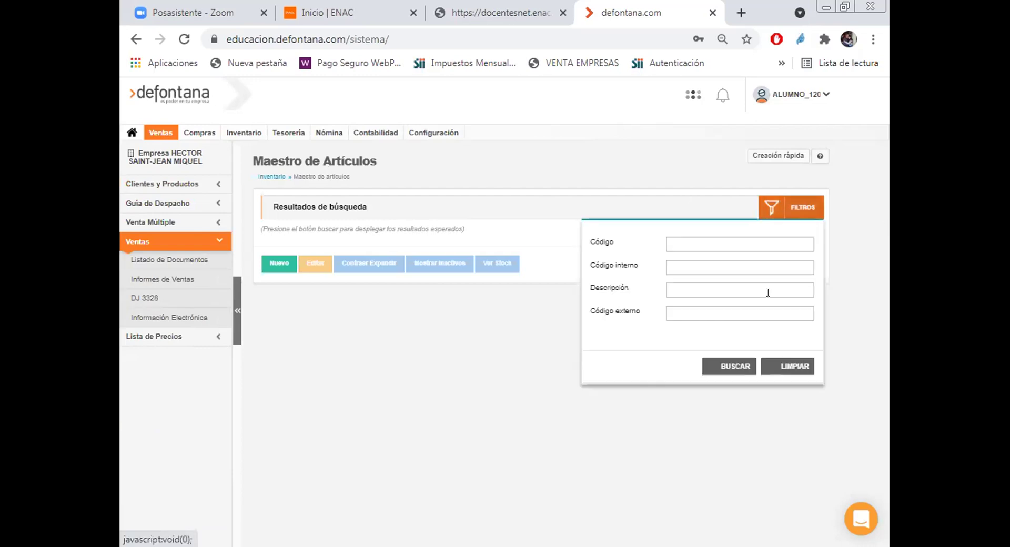
click(730, 369)
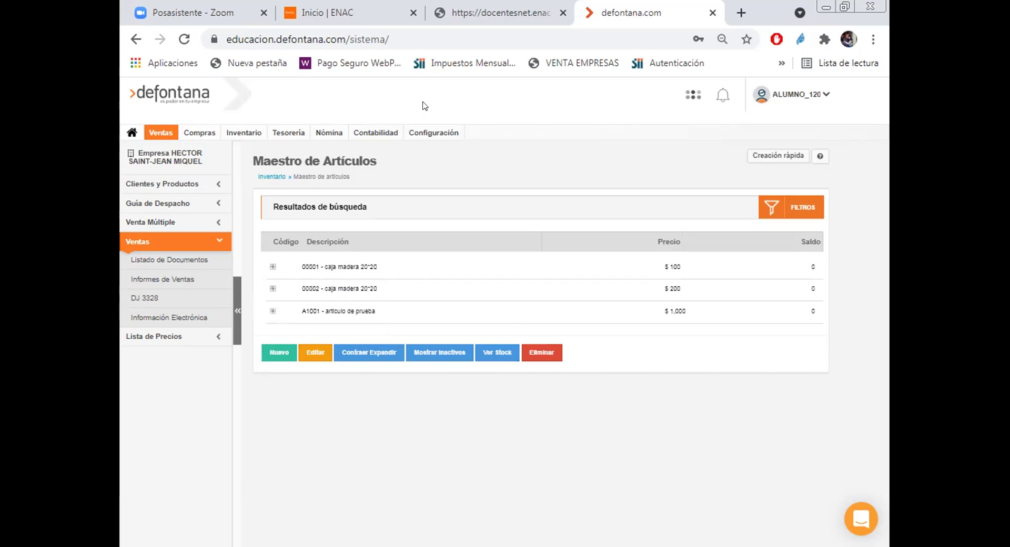
click(160, 131)
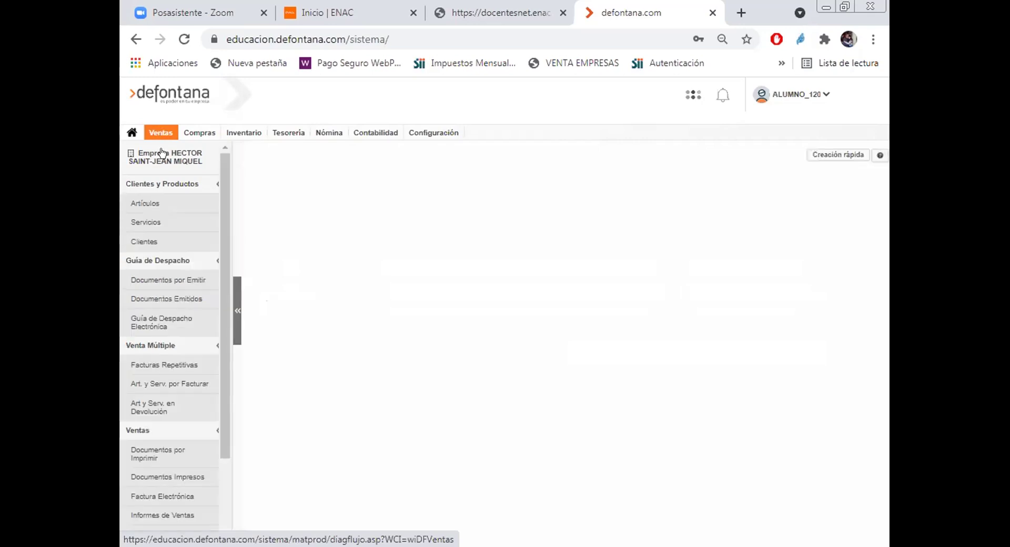
Step: Open Artículos under Clientes y Productos and search to list 00001, 00002 and A1001
click(140, 185)
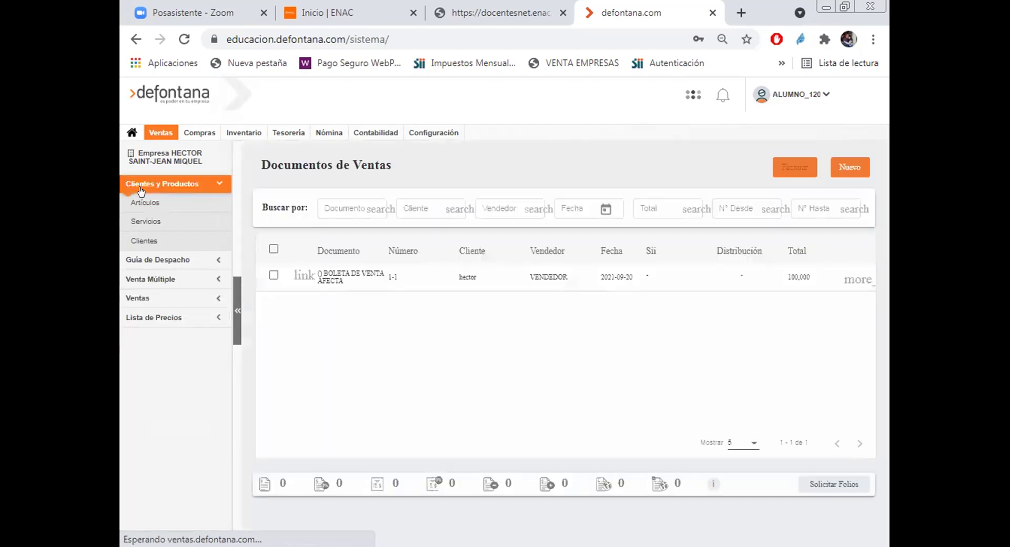
click(142, 202)
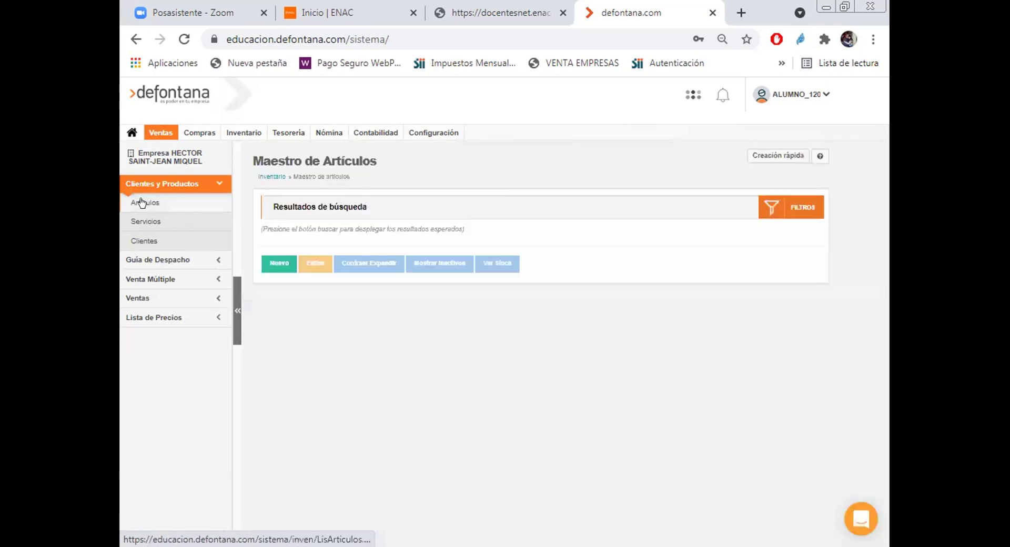
click(801, 208)
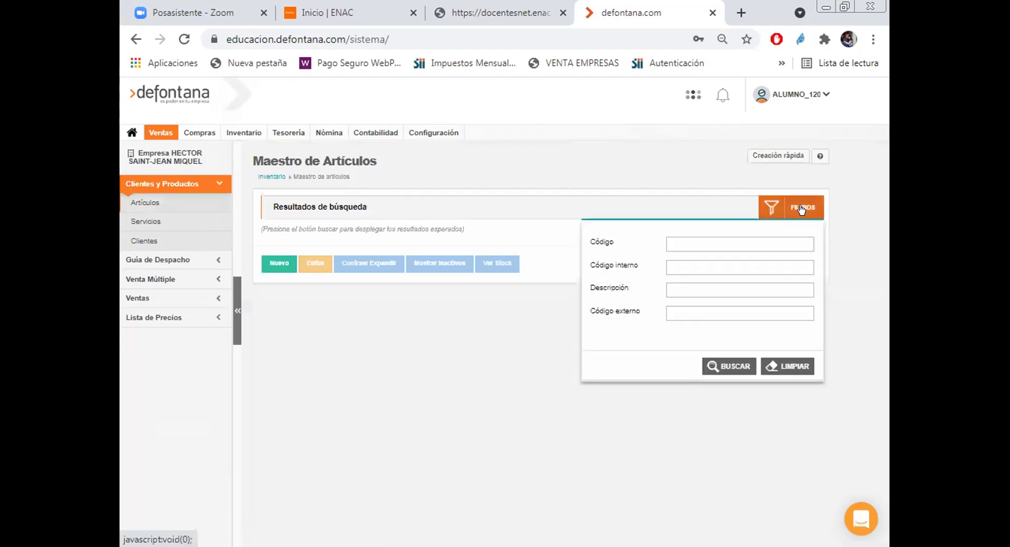
click(729, 366)
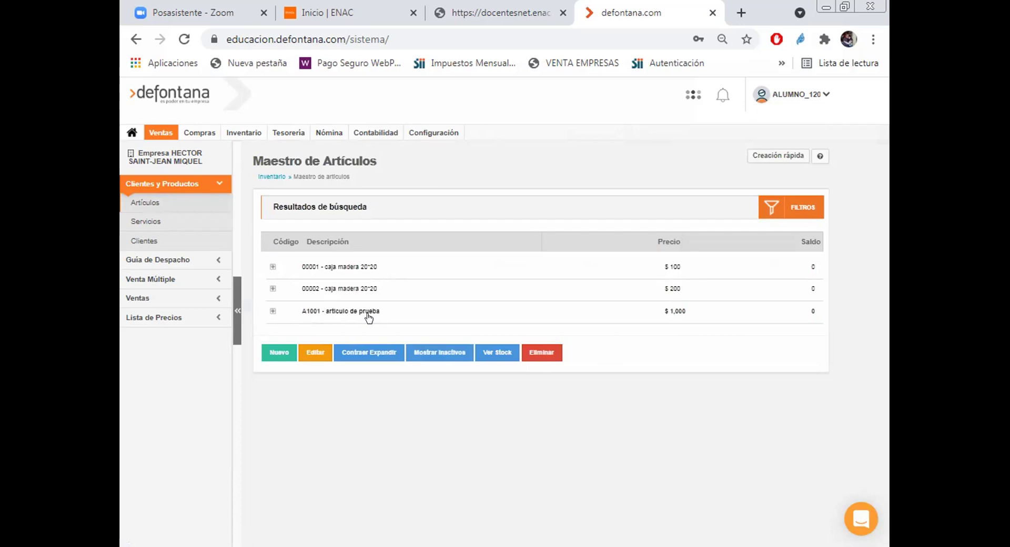
Step: Start a new article with code A1001 and description 'articulo de prueba'
click(280, 354)
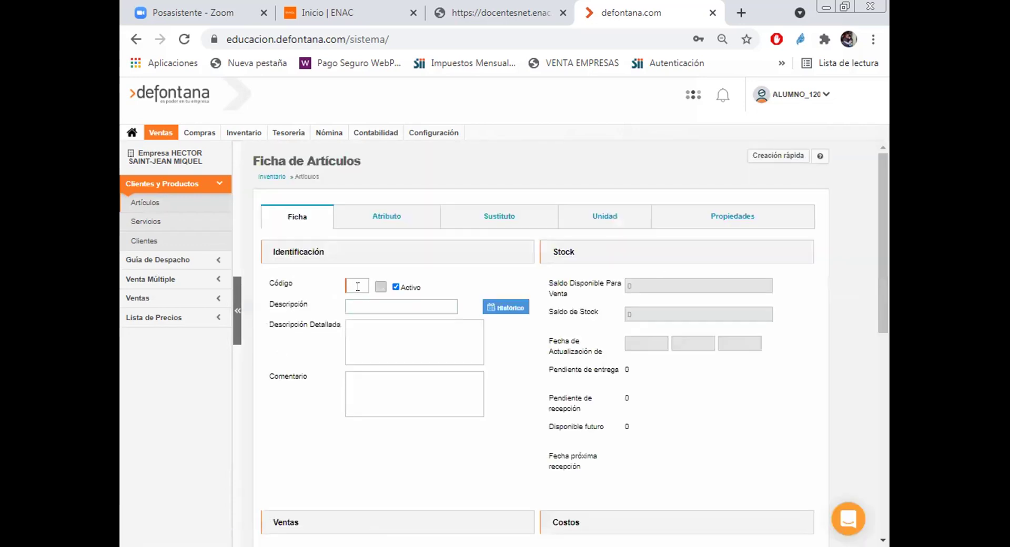
text(A100)
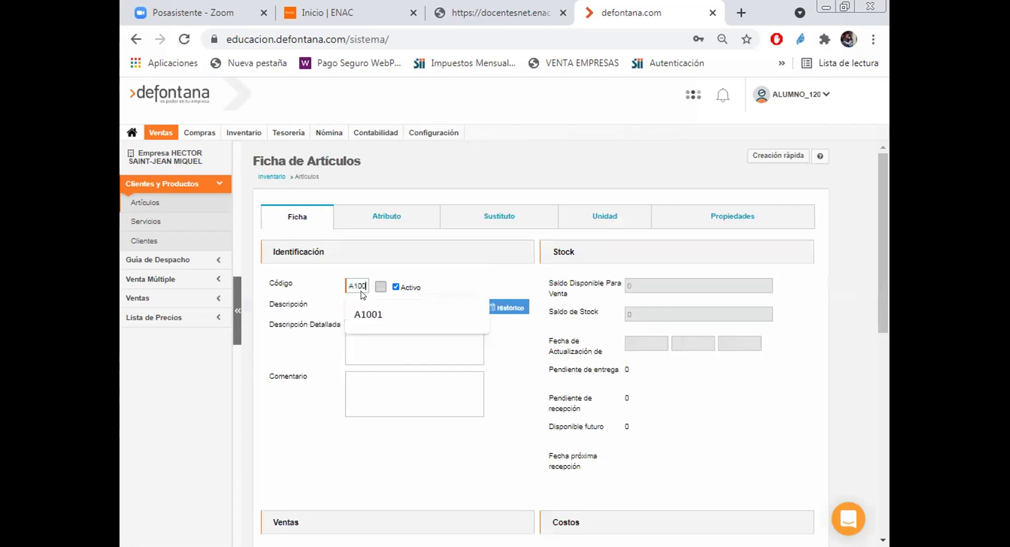
text(1)
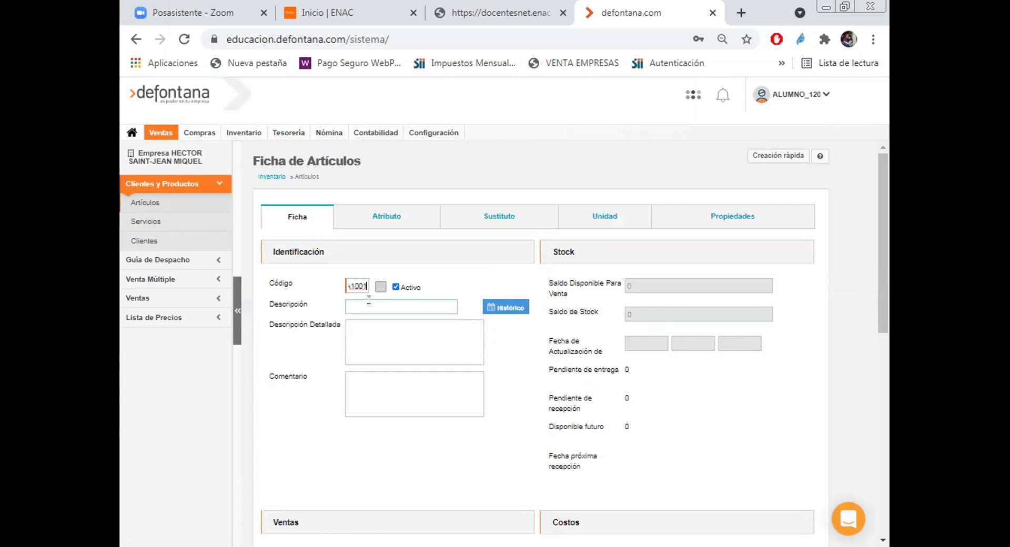
click(368, 301)
text(A)
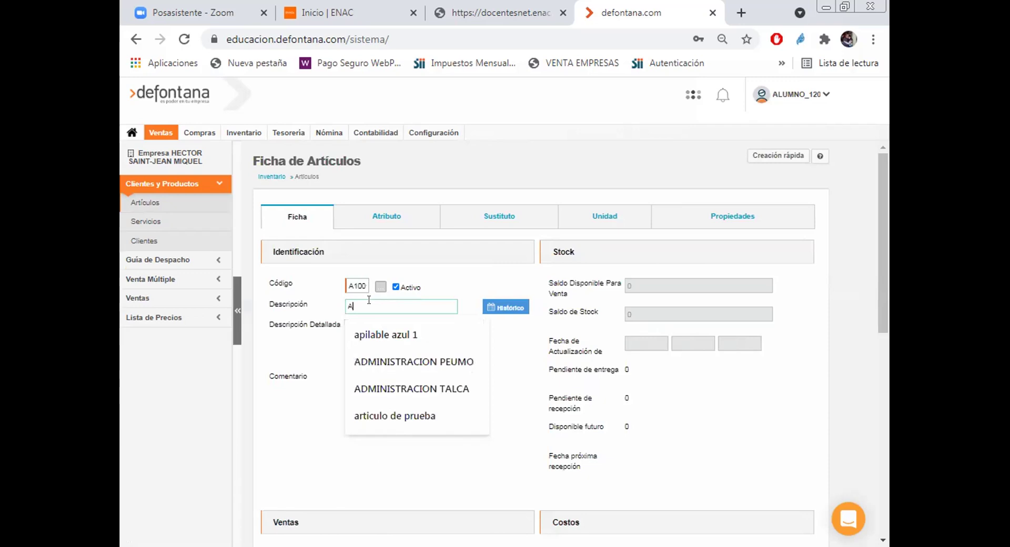
text(rti)
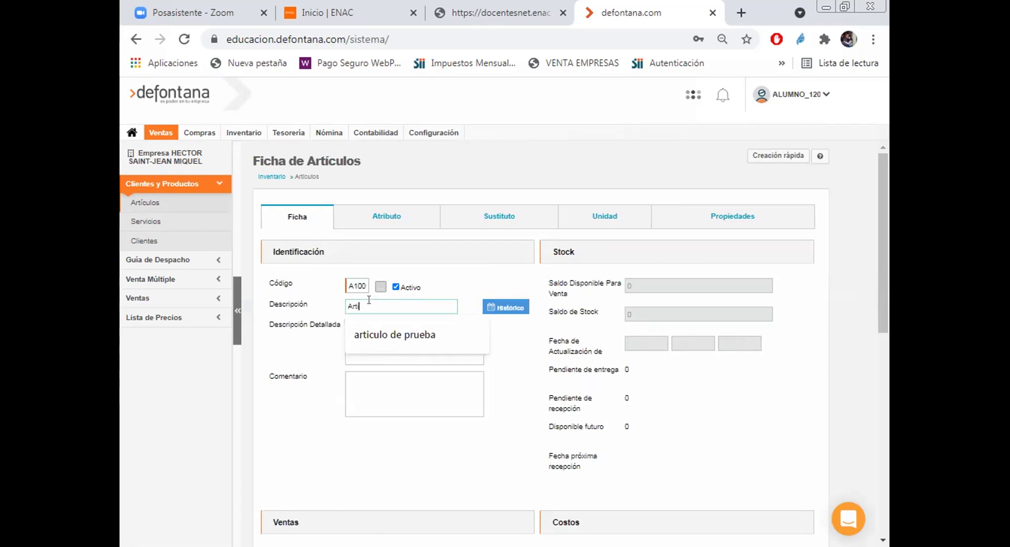
text(culo de prueb)
click(389, 335)
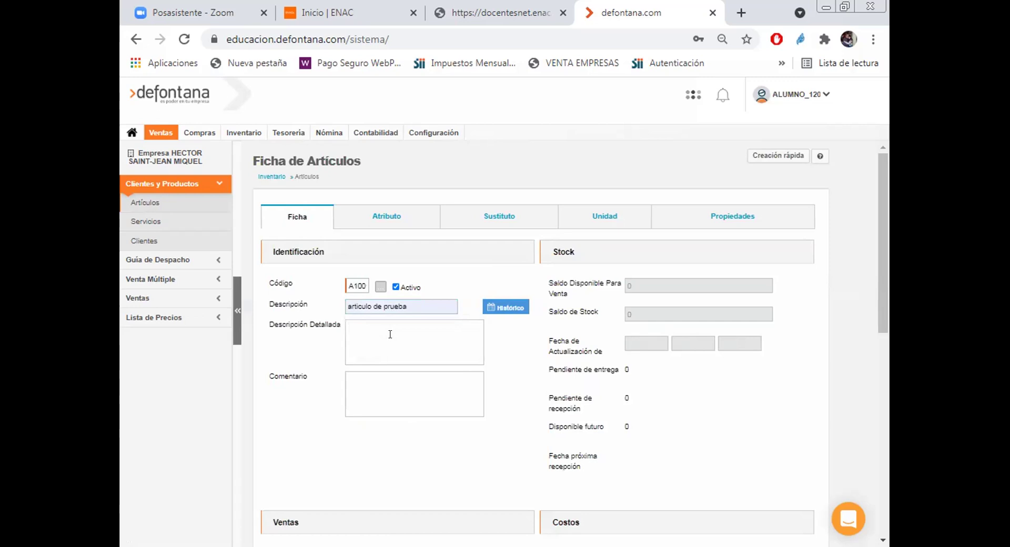
Step: Enter a Precio de Venta of 1000 for the test article
scroll(389, 335, down, 3)
scroll(390, 342, down, 2)
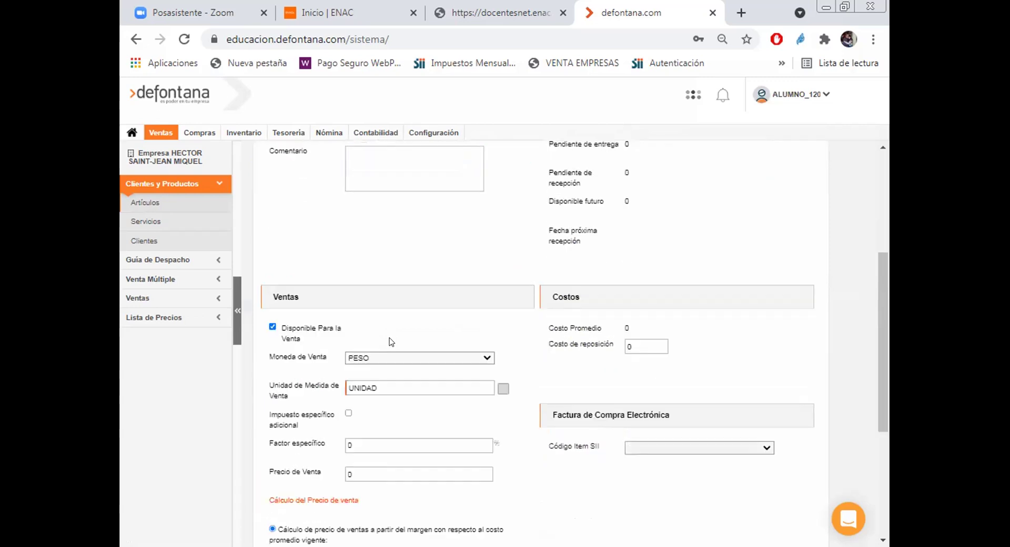
click(377, 469)
text(1000)
scroll(508, 439, up, 5)
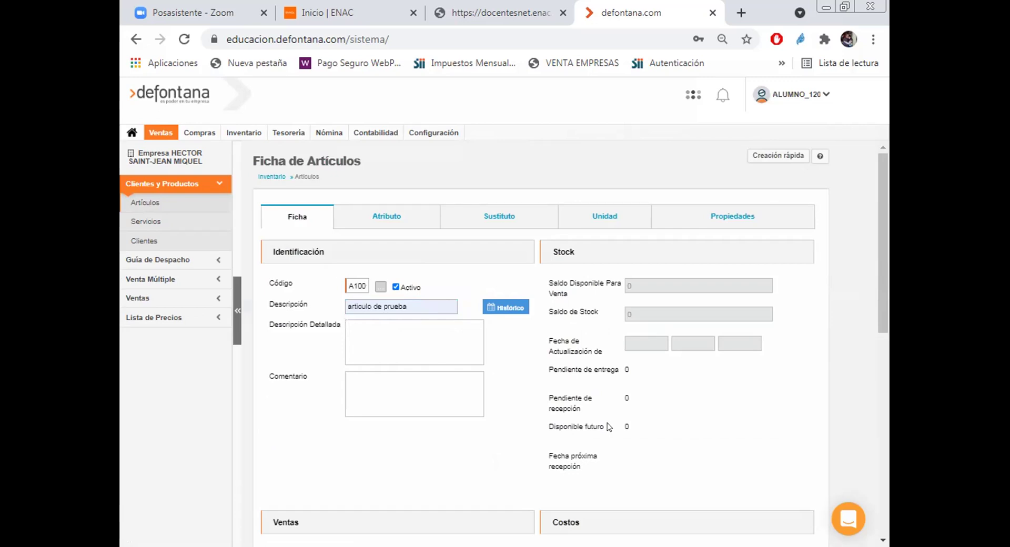
scroll(366, 344, down, 4)
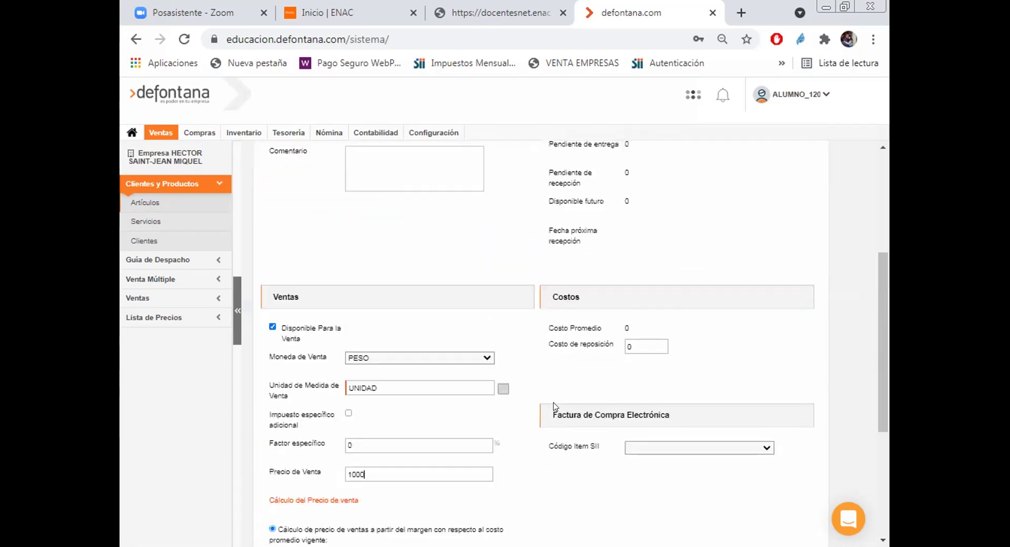
scroll(366, 343, up, 1)
scroll(299, 247, up, 4)
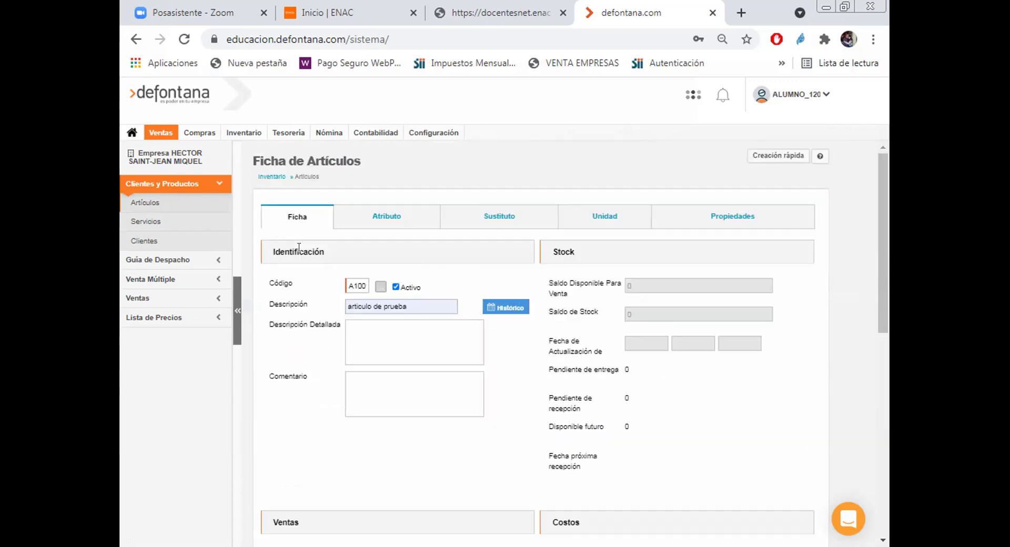
scroll(291, 305, down, 4)
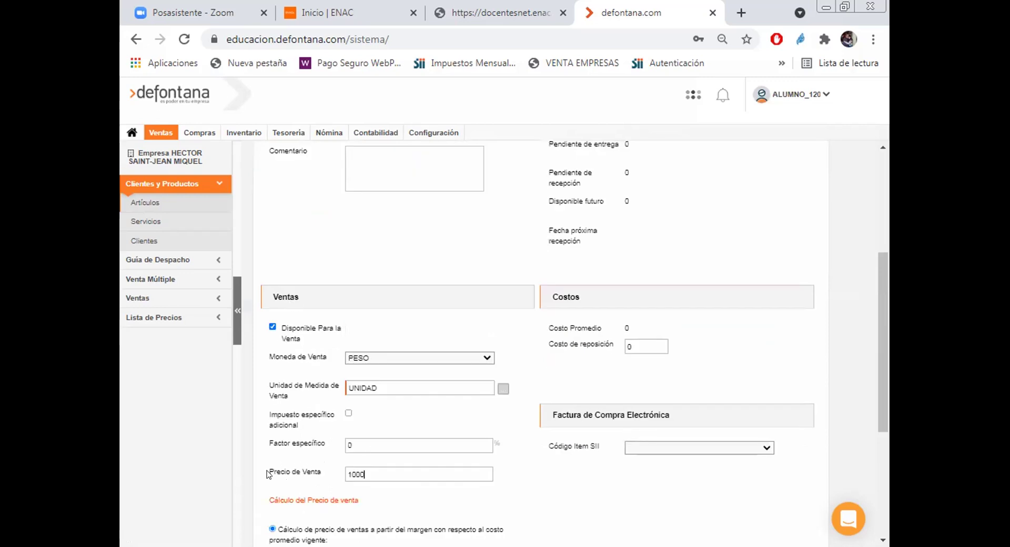
drag(268, 472, 329, 476)
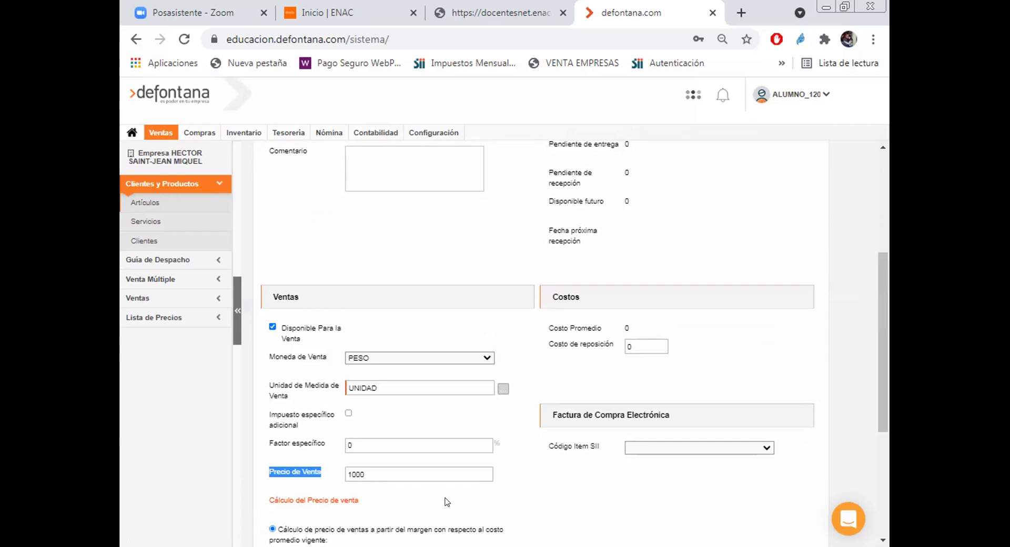
scroll(521, 444, down, 4)
scroll(313, 509, down, 1)
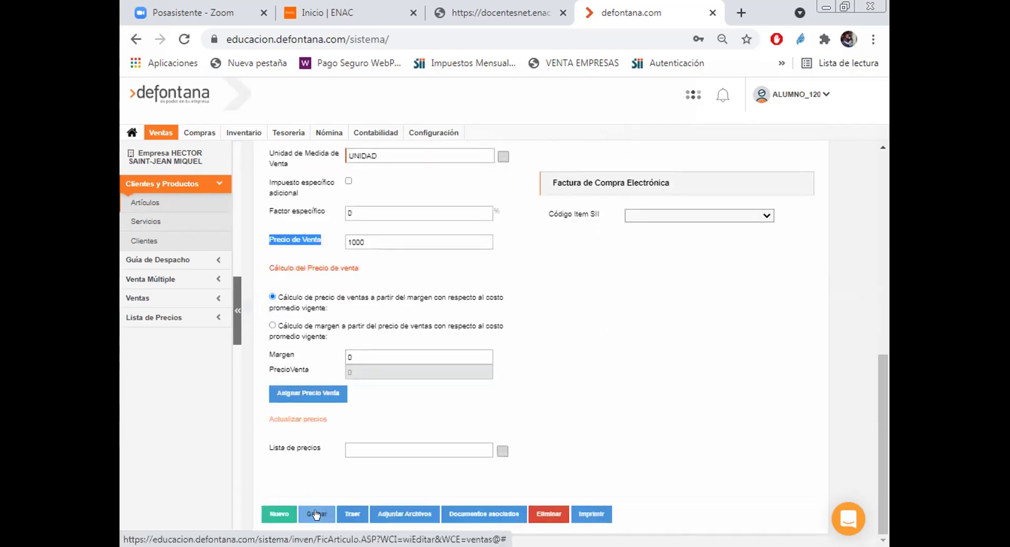
scroll(500, 310, up, 5)
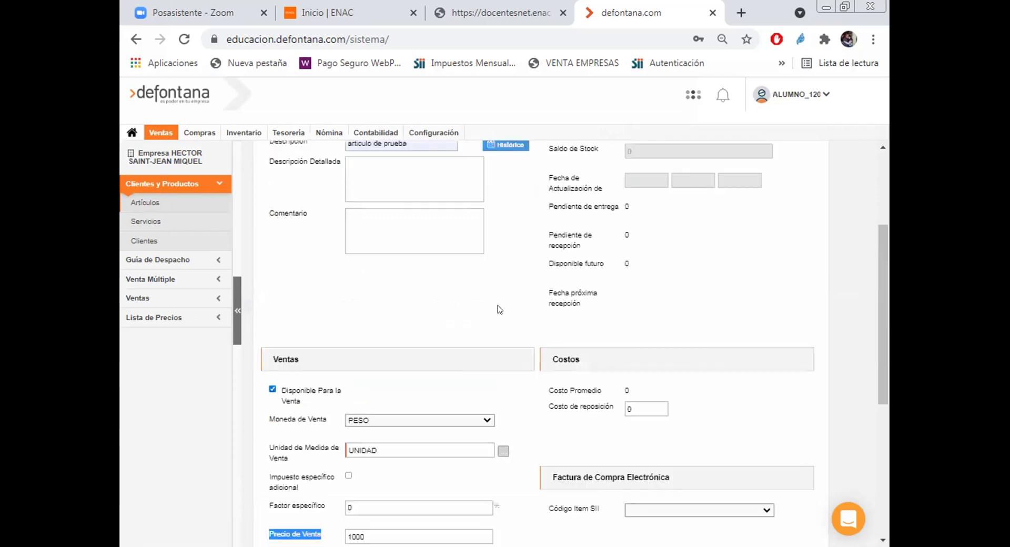
Step: Scroll back up the article sheet and switch to the Ventas module from the top menu
scroll(500, 311, up, 3)
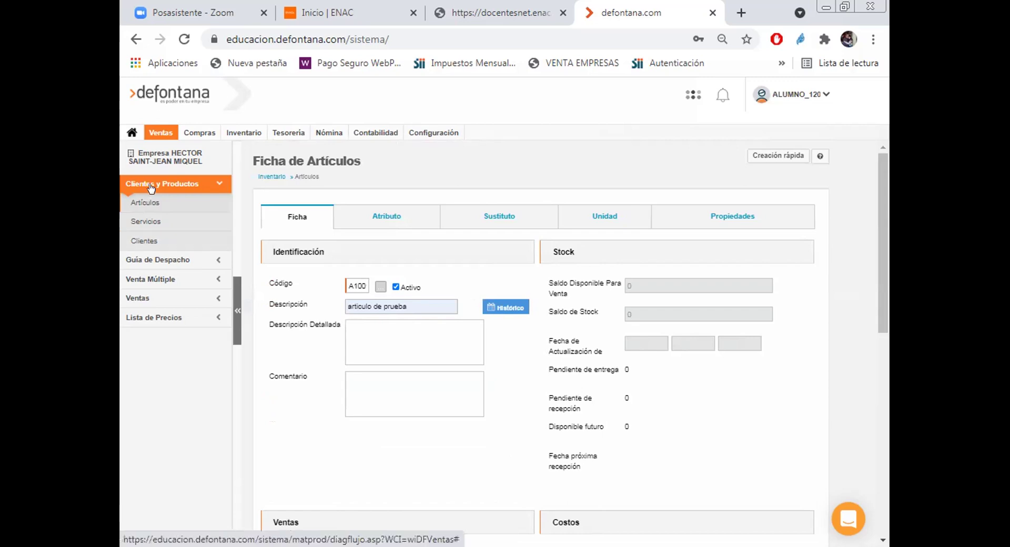
click(152, 135)
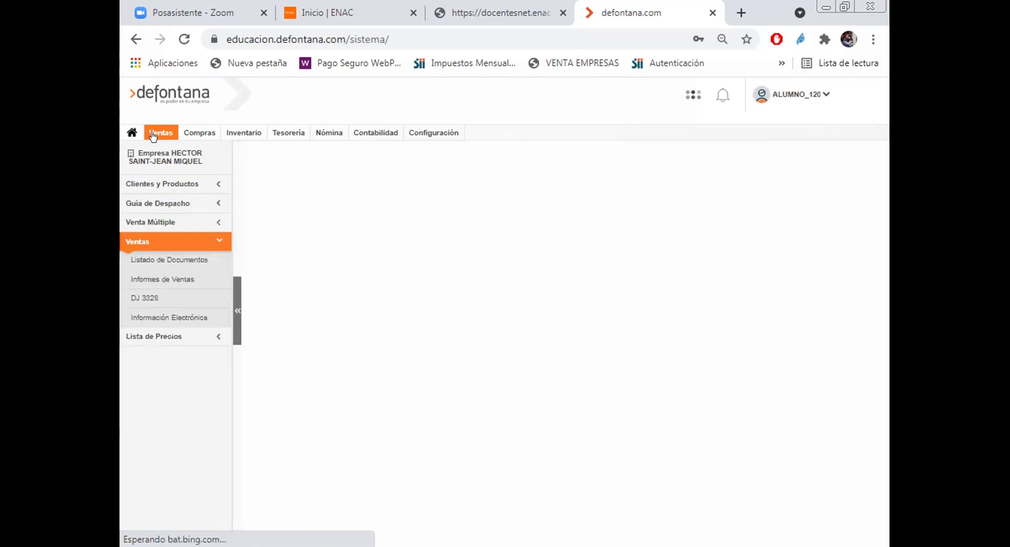
Step: Open Listado de Documentos, showing the single BOLETA DE VENTA AFECTA 1-1 totalling 100,000
click(152, 260)
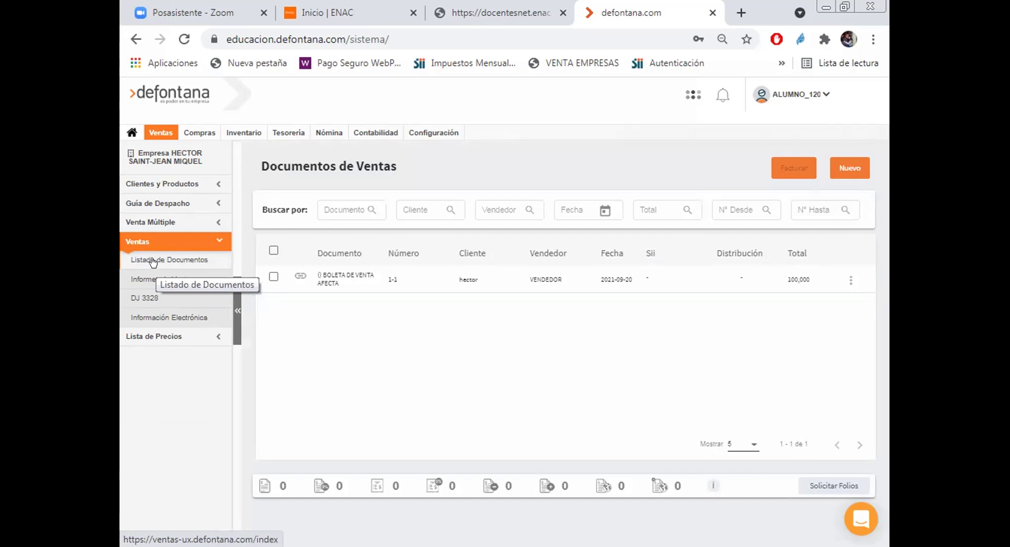
click(152, 260)
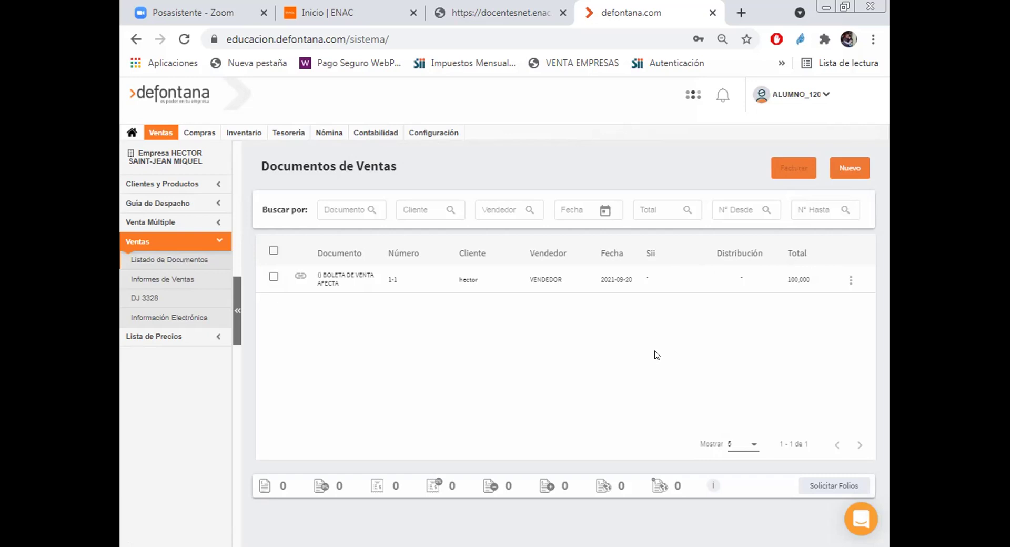
click(298, 279)
Step: Create a new Documento de Ventas and choose BOLETA DE VENTA AFECTA as its type
click(848, 168)
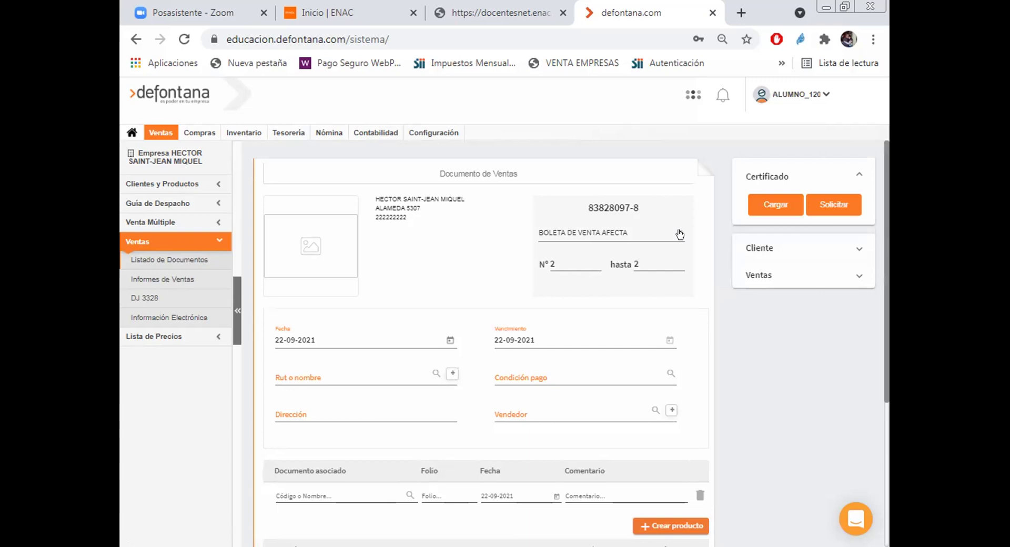
click(679, 234)
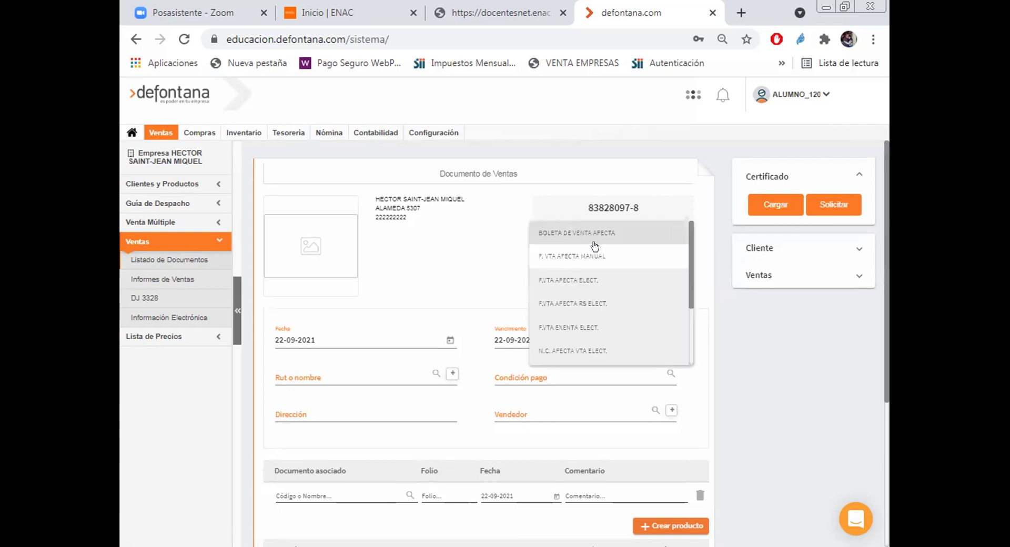
click(558, 237)
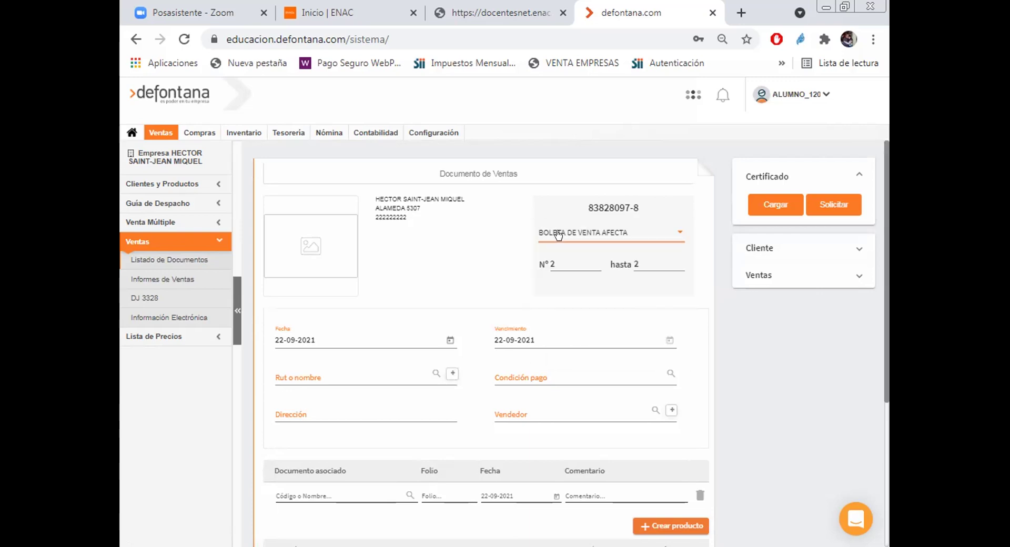
click(681, 236)
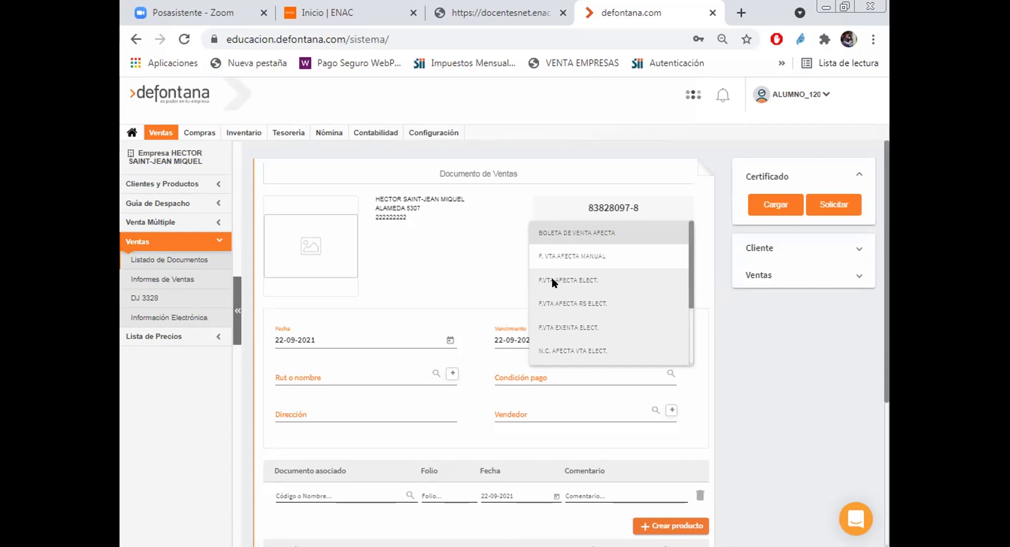
click(858, 176)
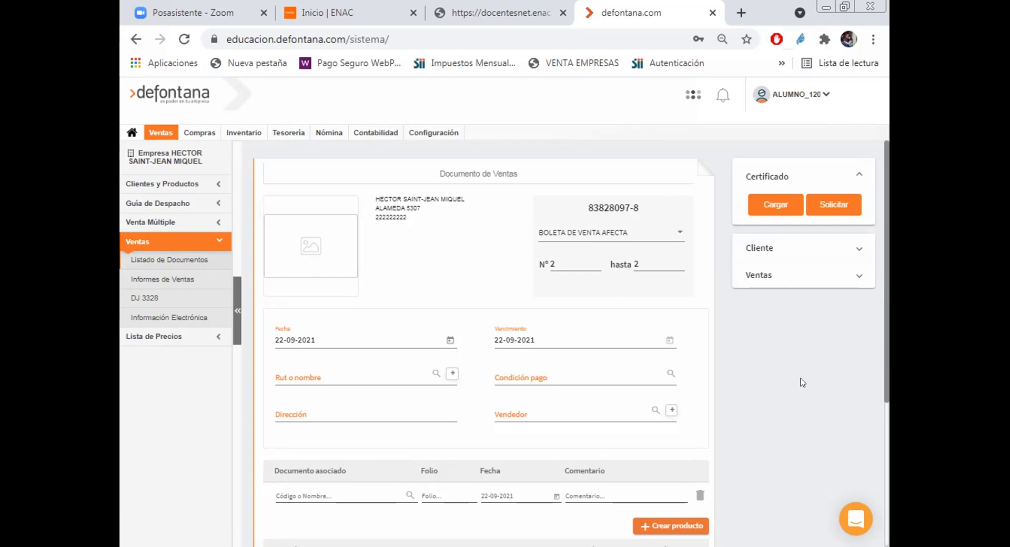
Step: Browse the remaining options in the document-type list
click(677, 235)
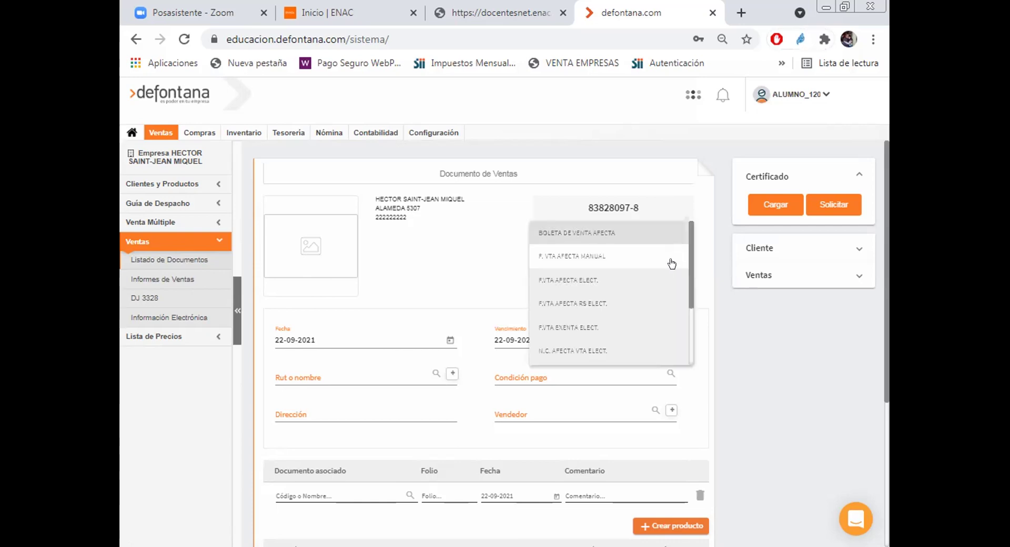
scroll(687, 283, down, 3)
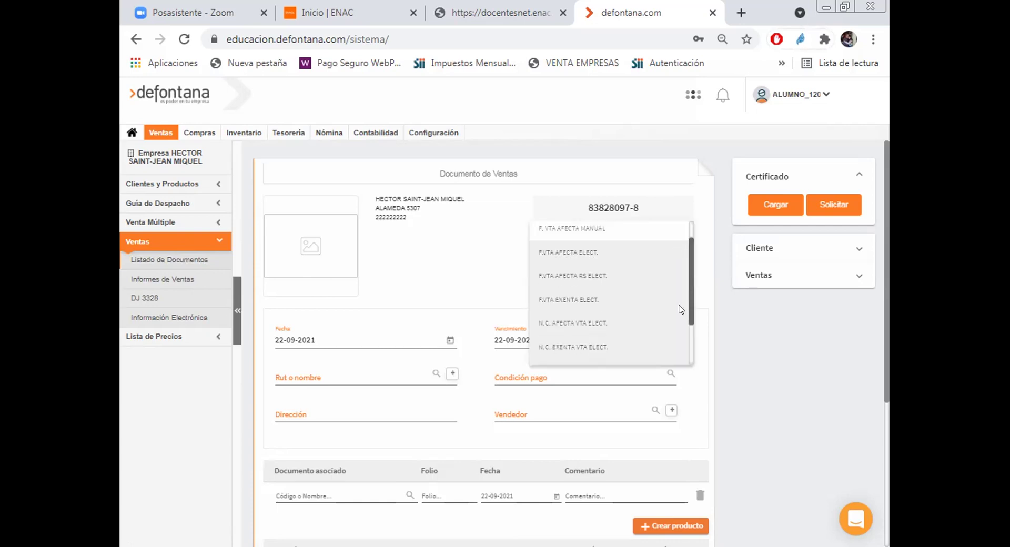
scroll(670, 345, down, 1)
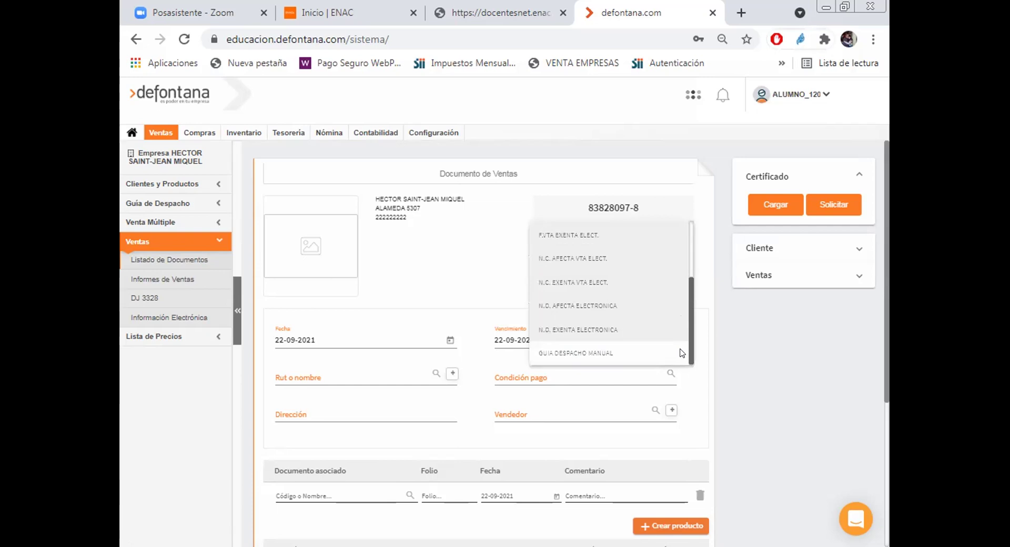
scroll(688, 322, up, 1)
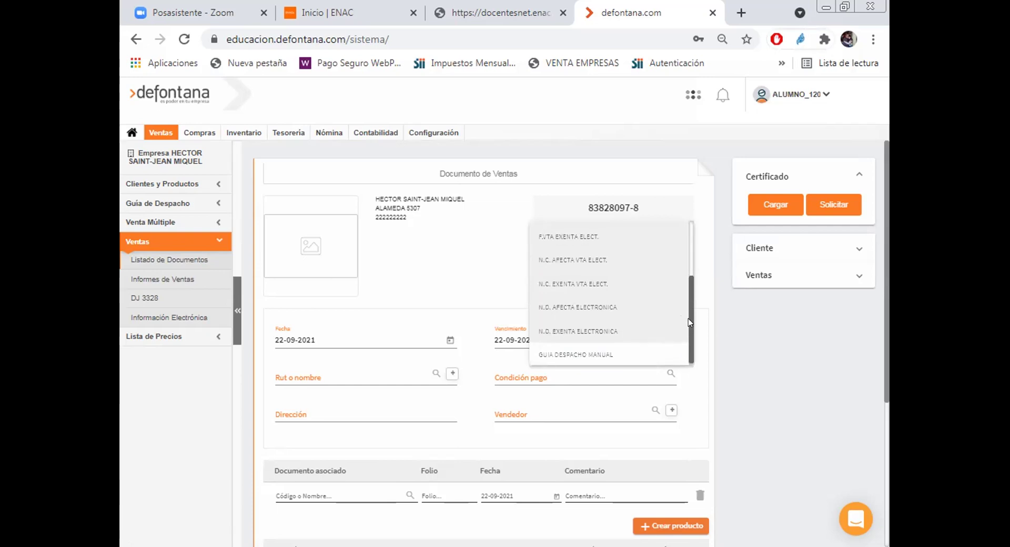
scroll(692, 308, up, 4)
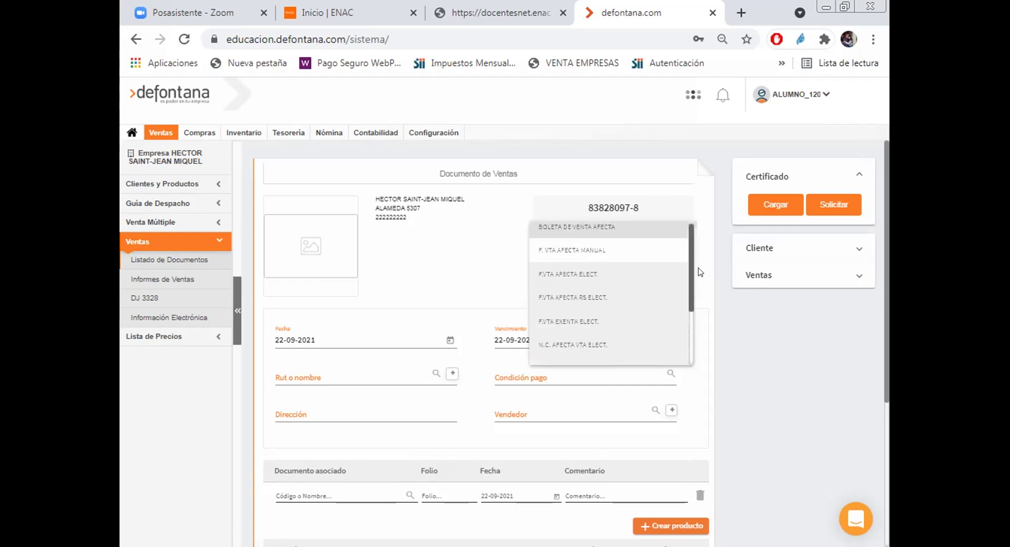
scroll(701, 262, up, 1)
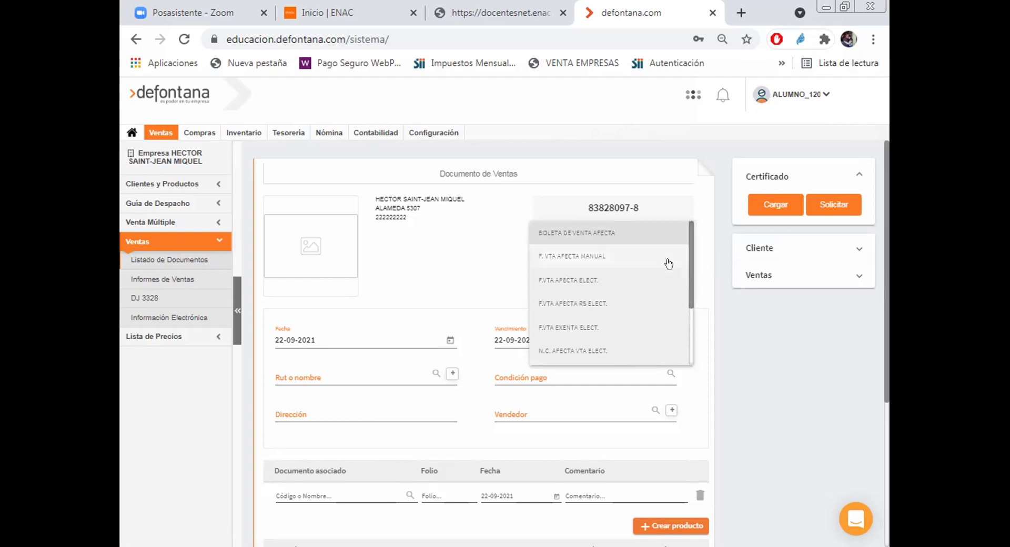
Step: Switch the document type from F. VTA AFECTA MANUAL to BOLETA DE VENTA AFECTA
click(547, 257)
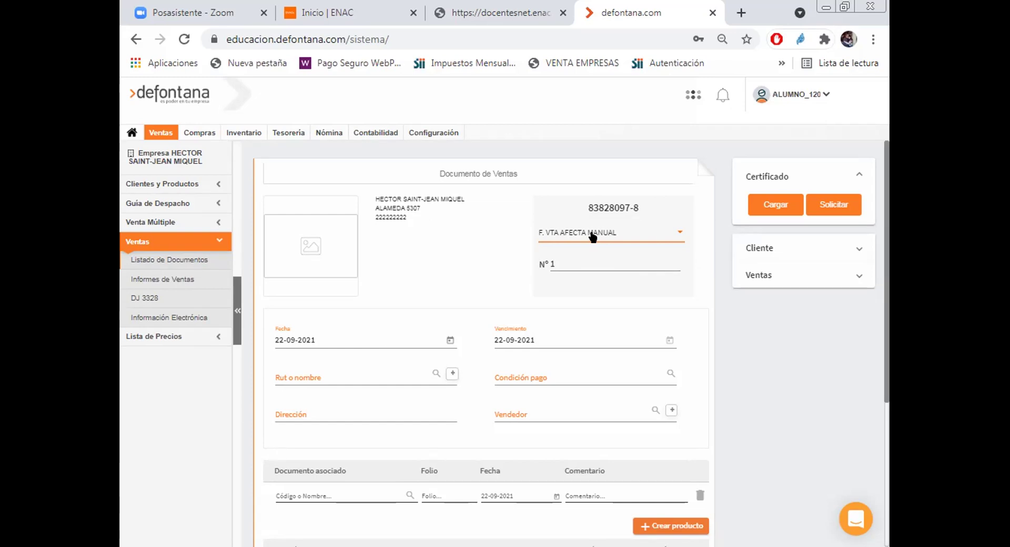
click(679, 236)
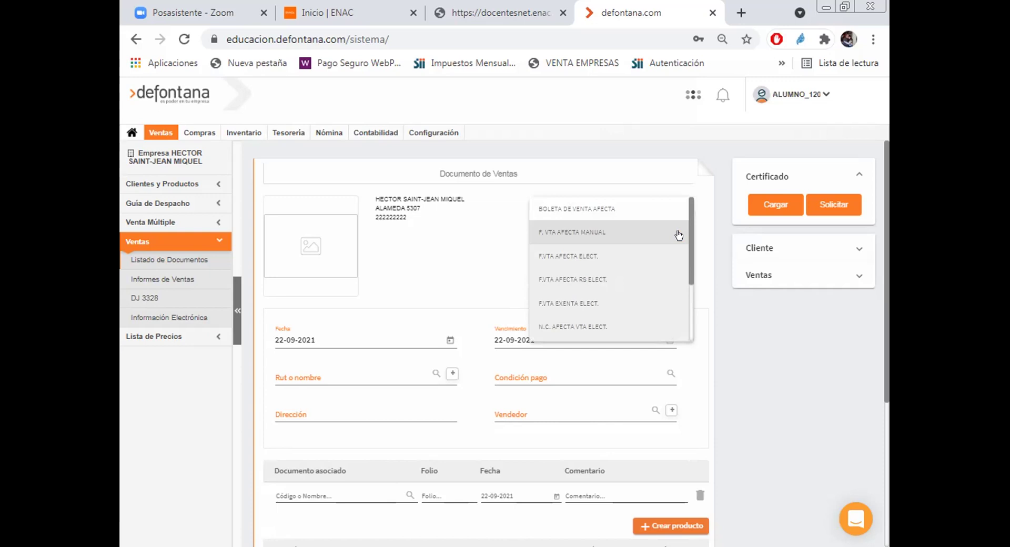
click(441, 273)
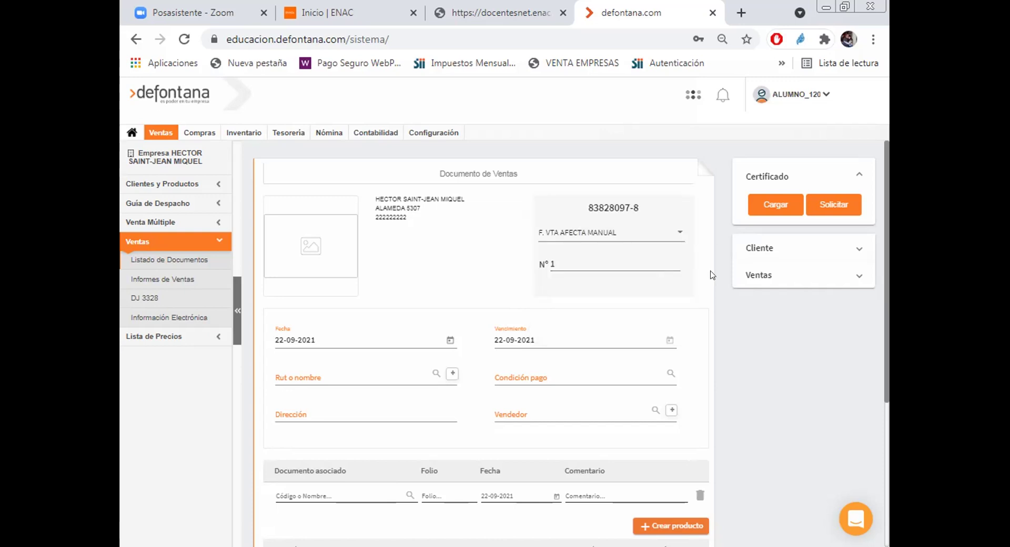
click(678, 235)
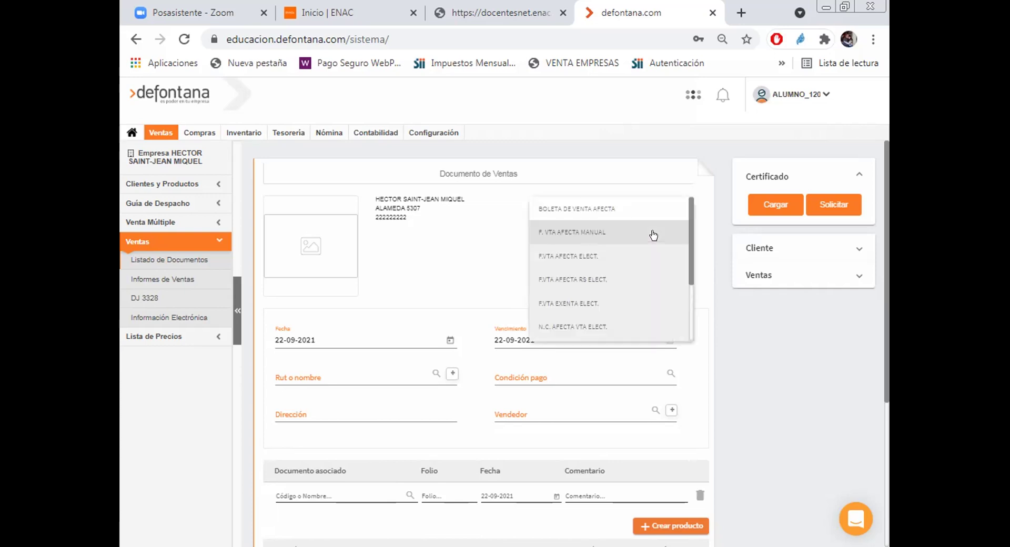
click(571, 211)
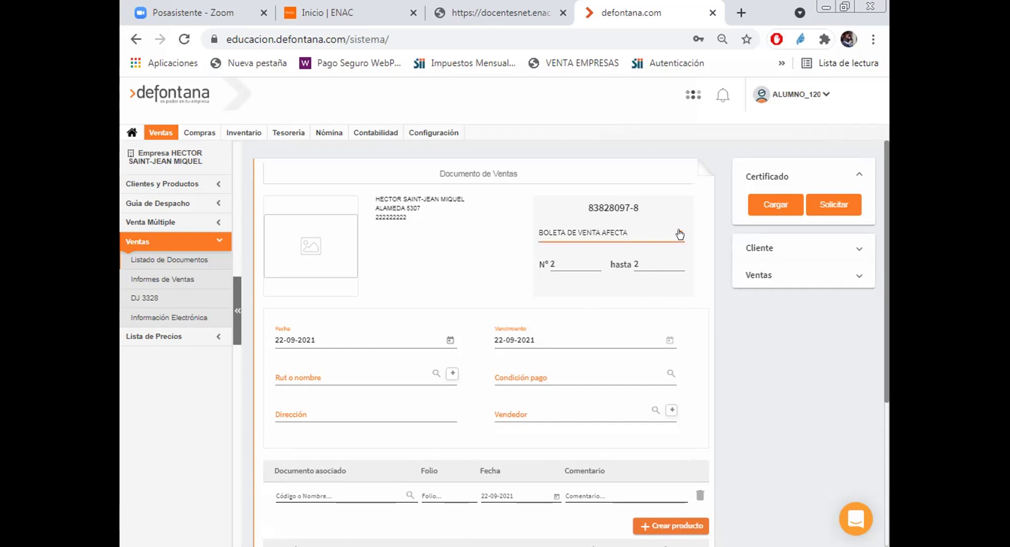
click(679, 234)
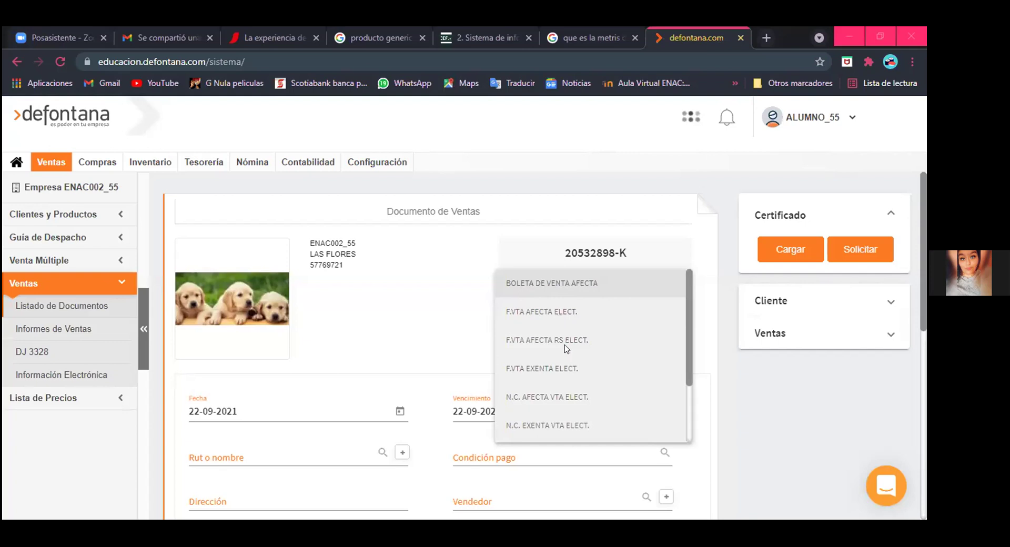
scroll(564, 352, down, 2)
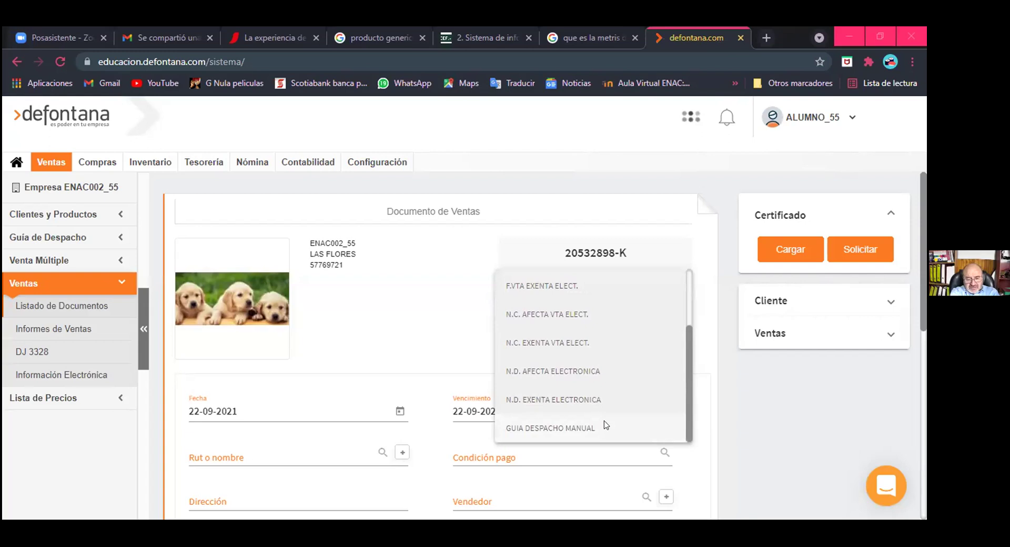
scroll(593, 314, up, 2)
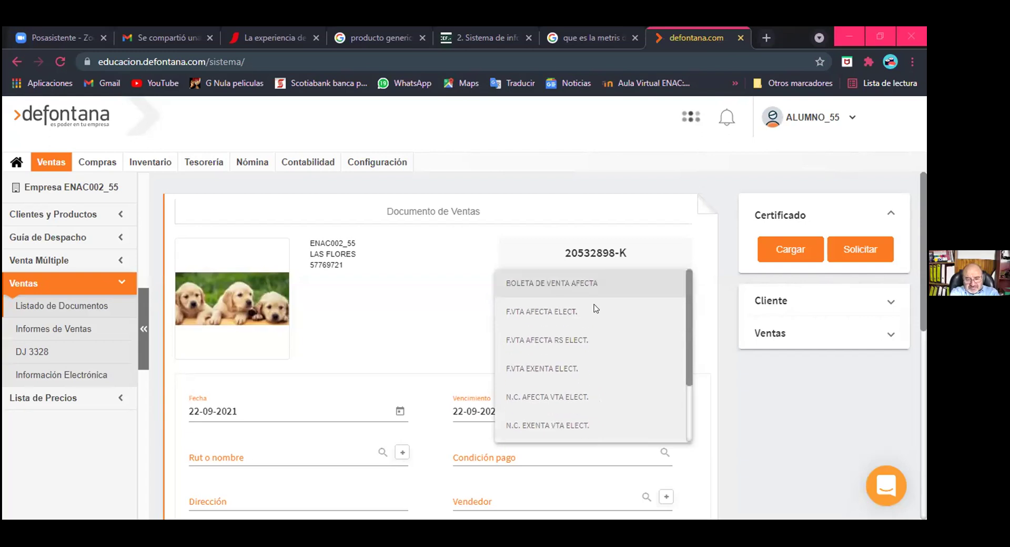
click(427, 313)
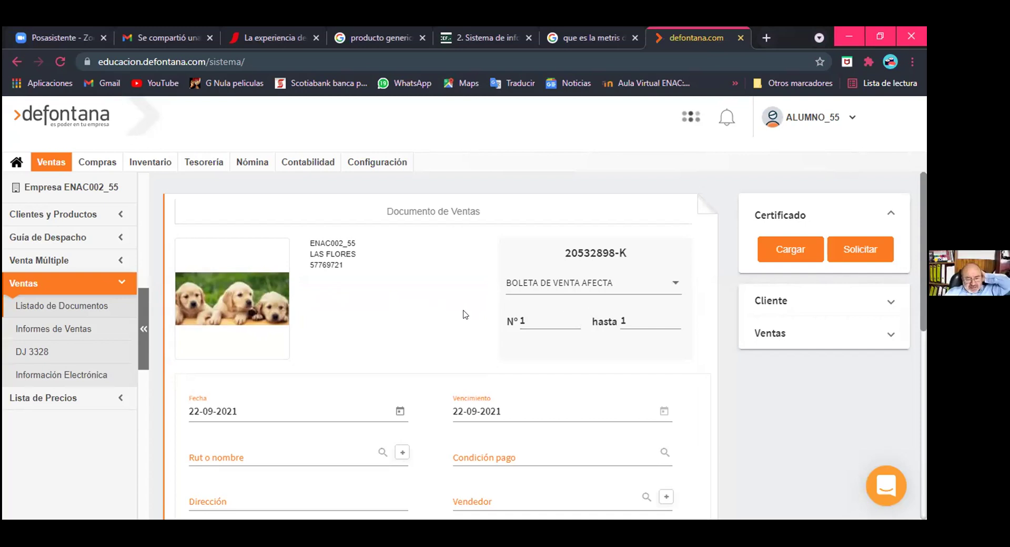
click(648, 292)
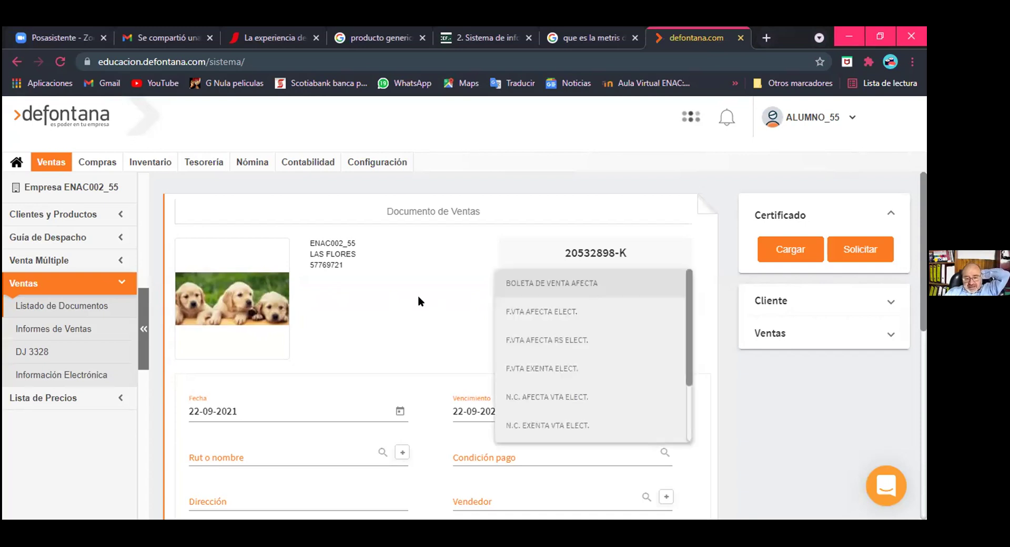
click(375, 308)
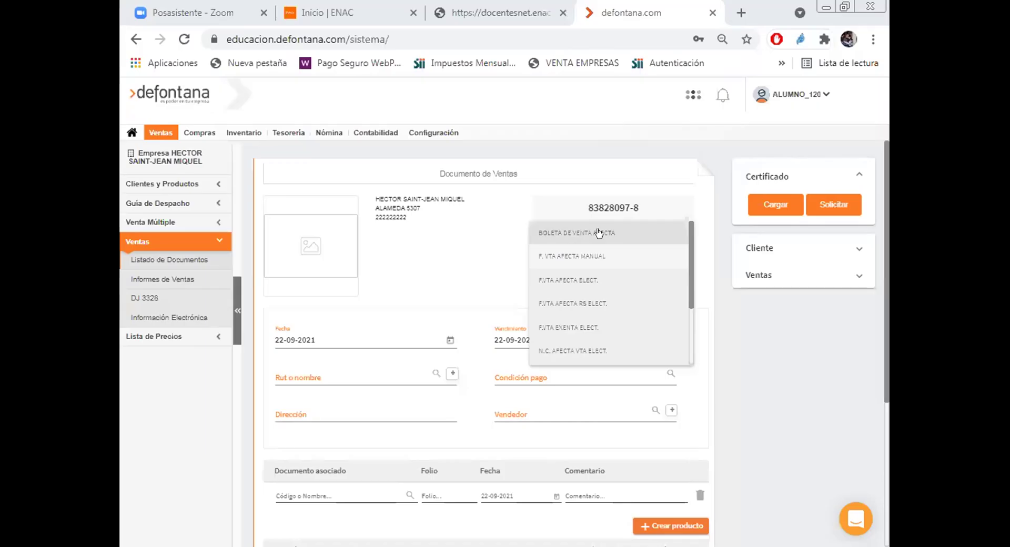
Step: Keep BOLETA DE VENTA AFECTA and select the client by their RUT so the address fills in
click(711, 284)
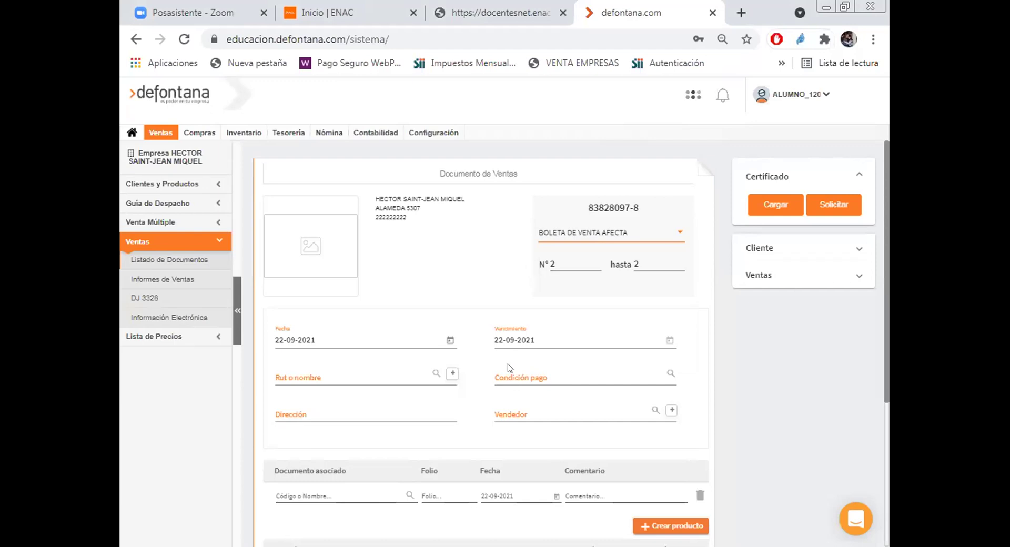
click(293, 373)
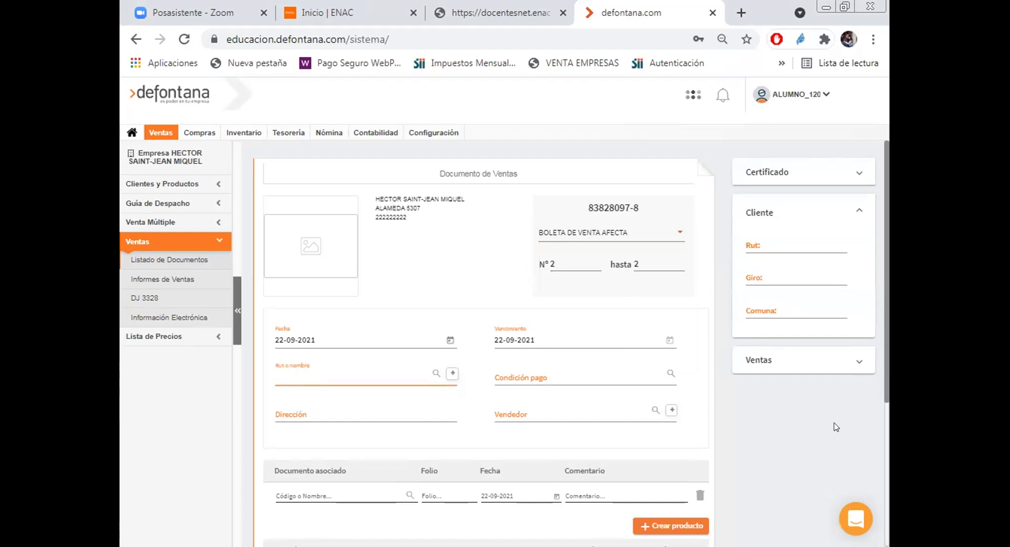
text(805410)
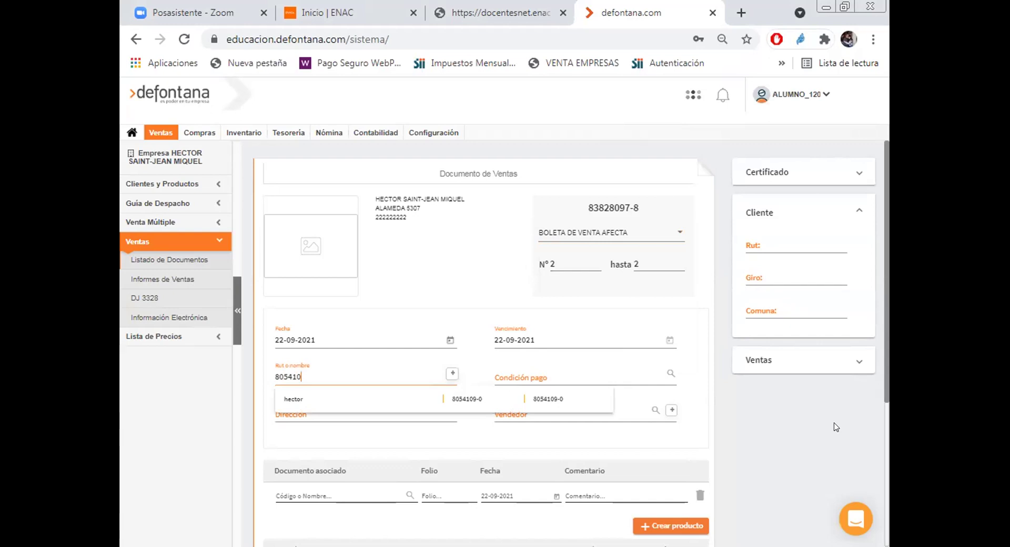
click(285, 401)
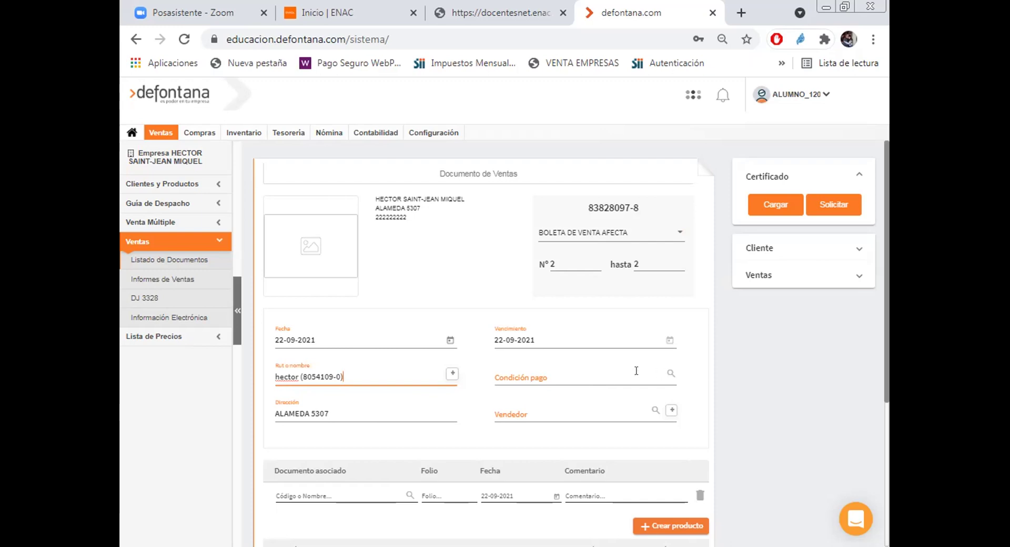
click(619, 371)
Step: Pick CONTADO as Condición pago and VENDEDOR (VENDEDOR) as Vendedor from the suggestions
text(con)
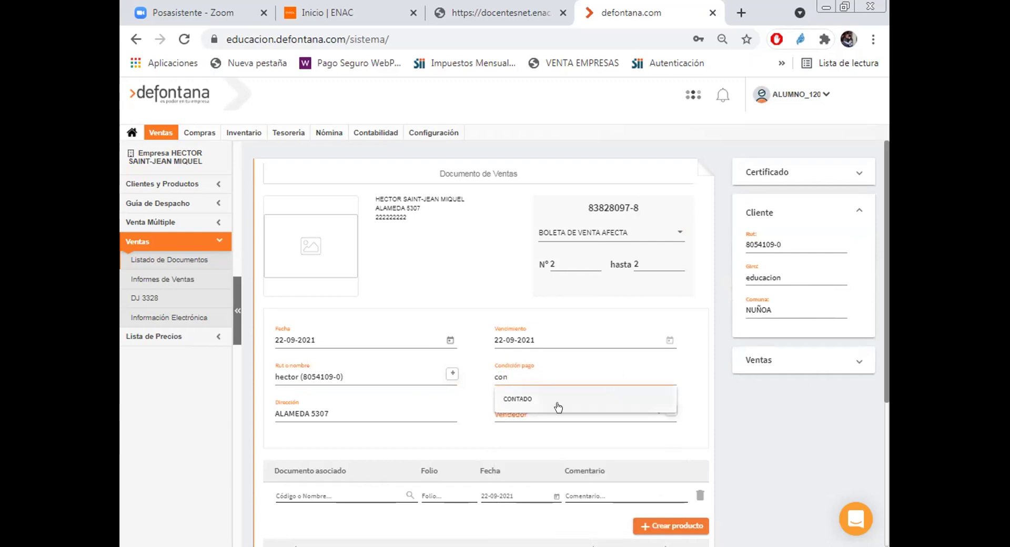
click(513, 401)
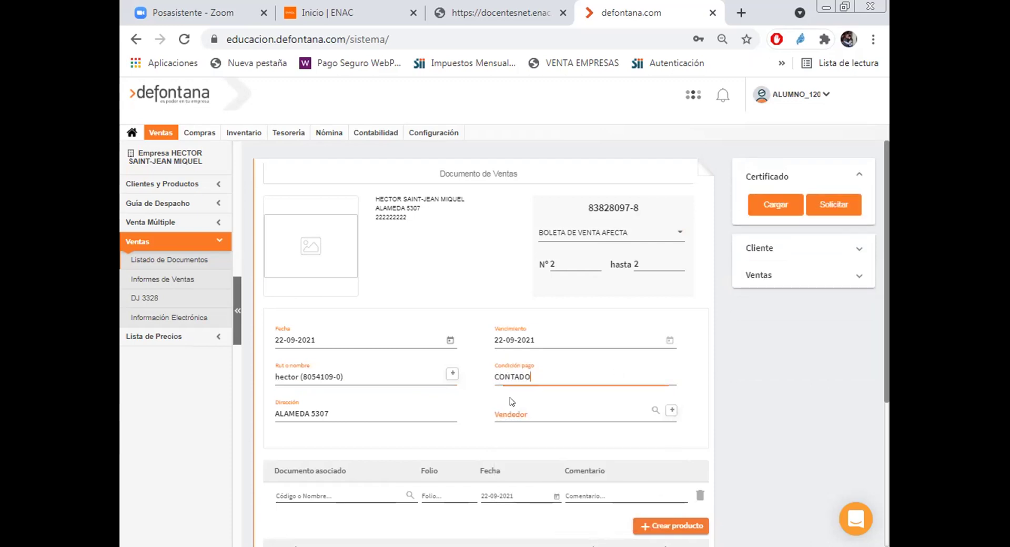
click(654, 406)
text(ve)
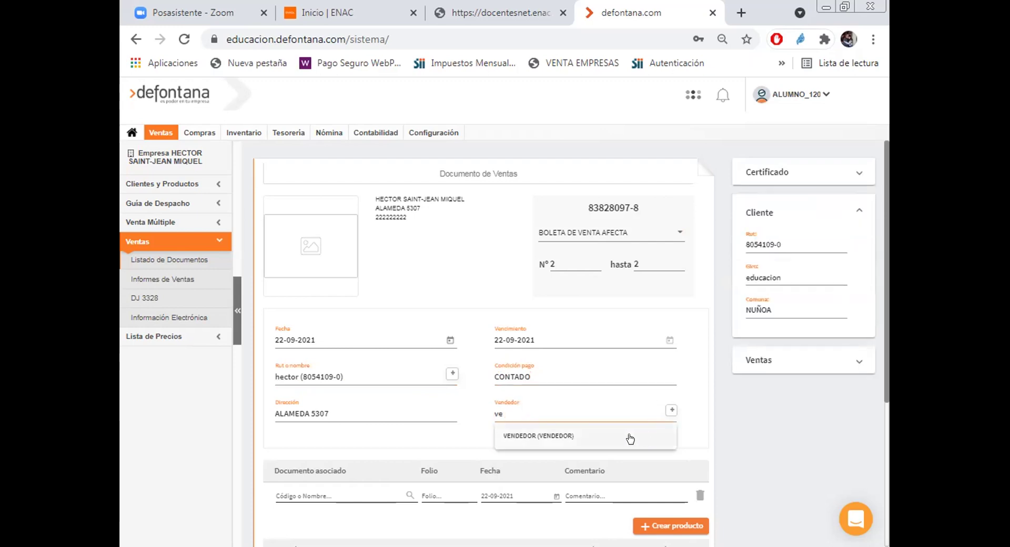
click(532, 441)
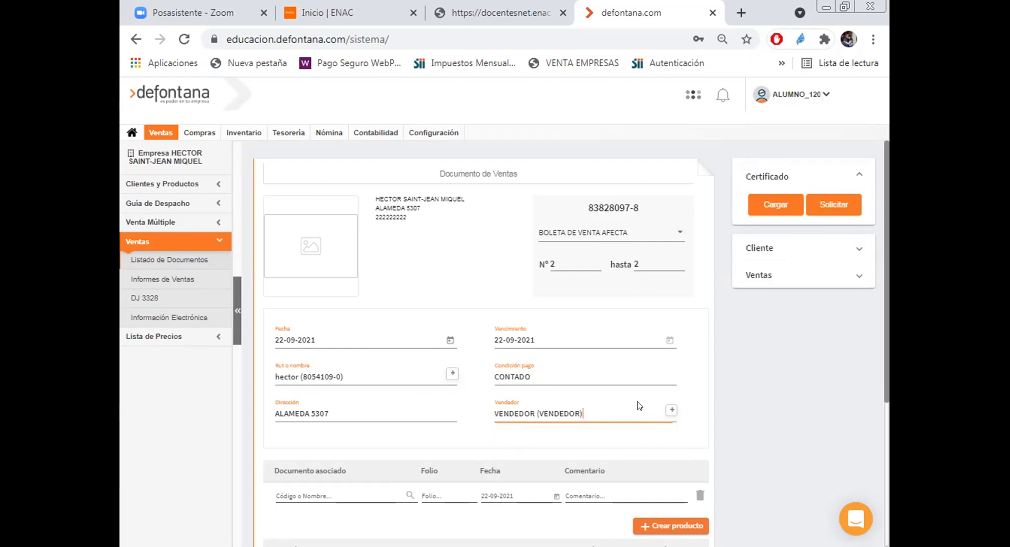
scroll(639, 406, down, 3)
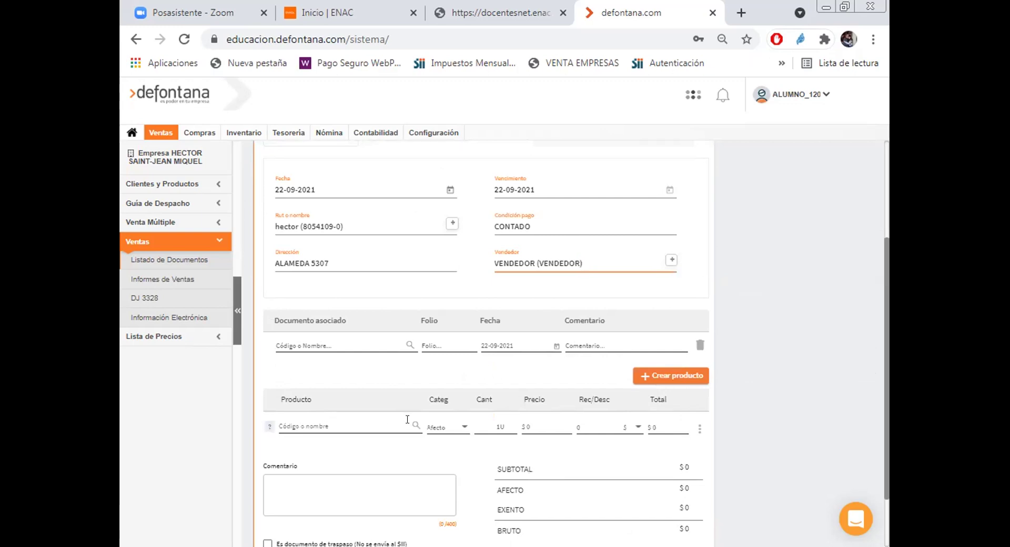
Step: Add articulo de prueba (A1001) as the first product line and change its quantity from 1 to 10
click(346, 420)
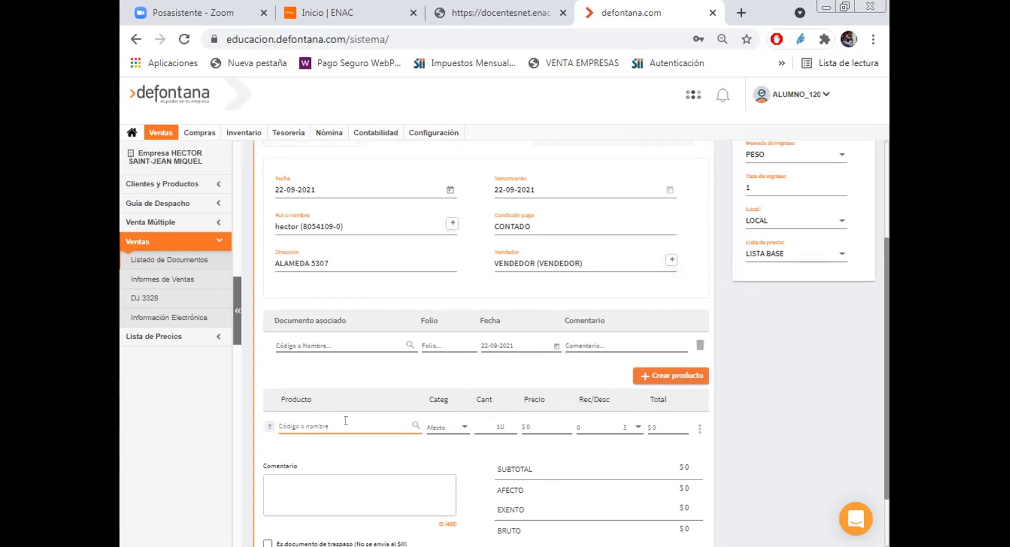
text(a)
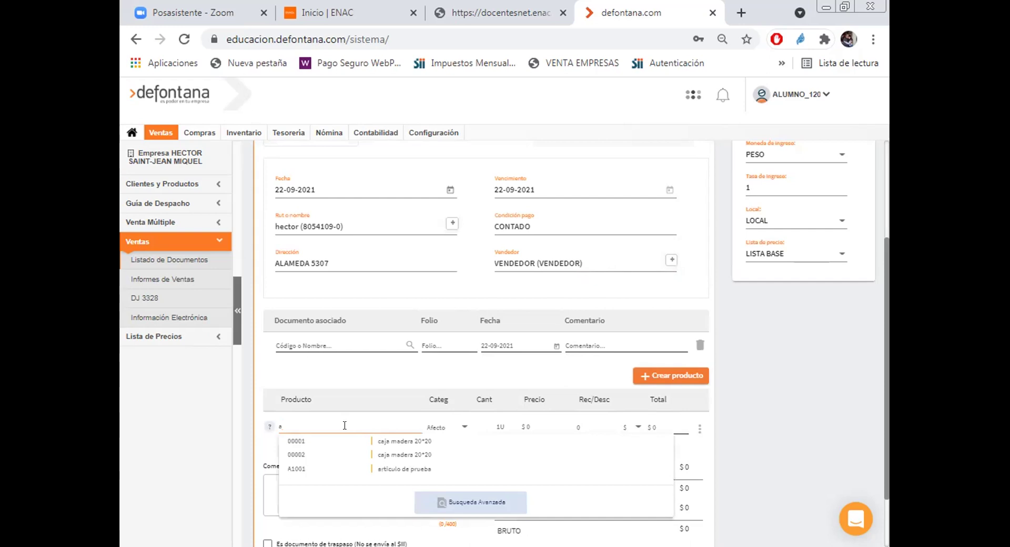
click(381, 470)
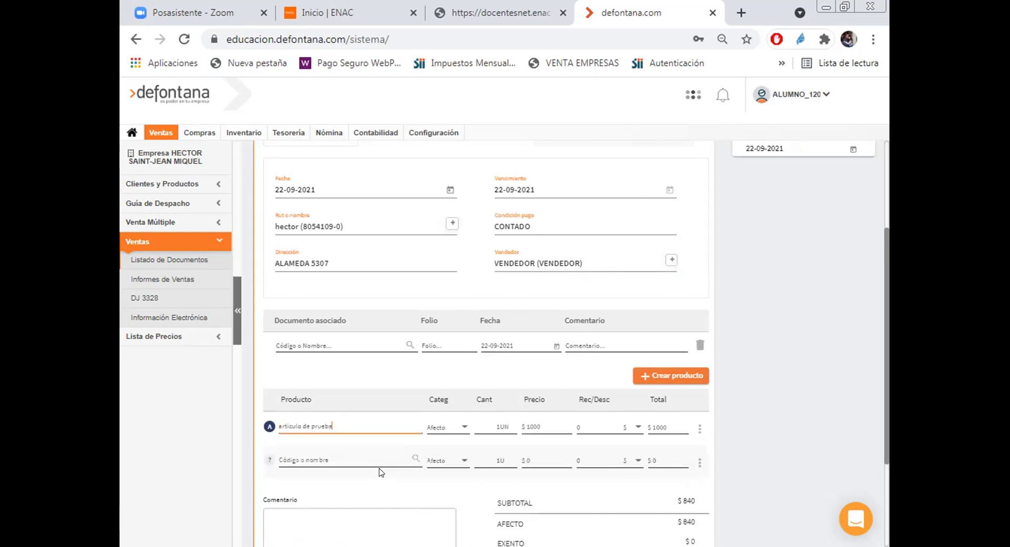
click(486, 427)
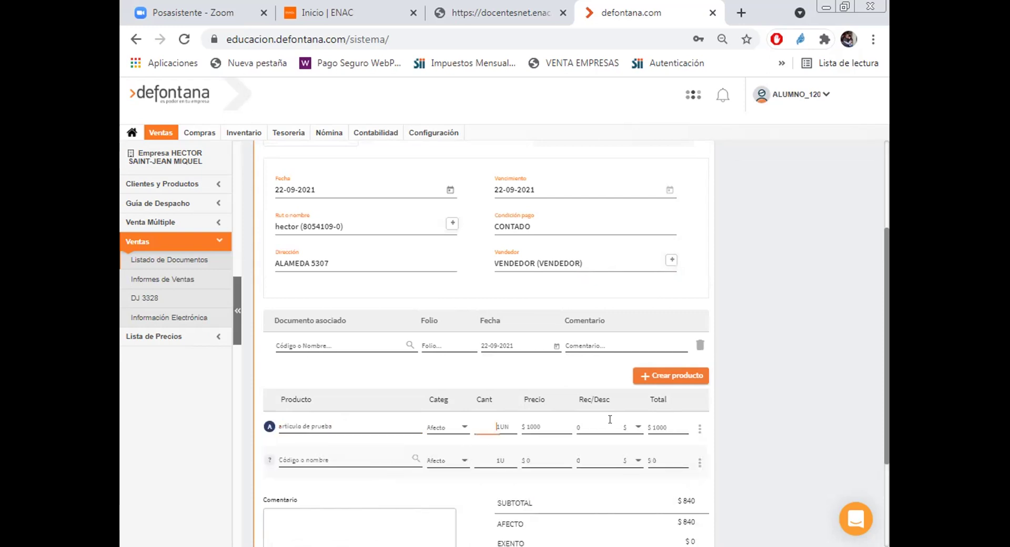
key(Delete)
text(10)
scroll(789, 323, down, 3)
scroll(789, 323, up, 3)
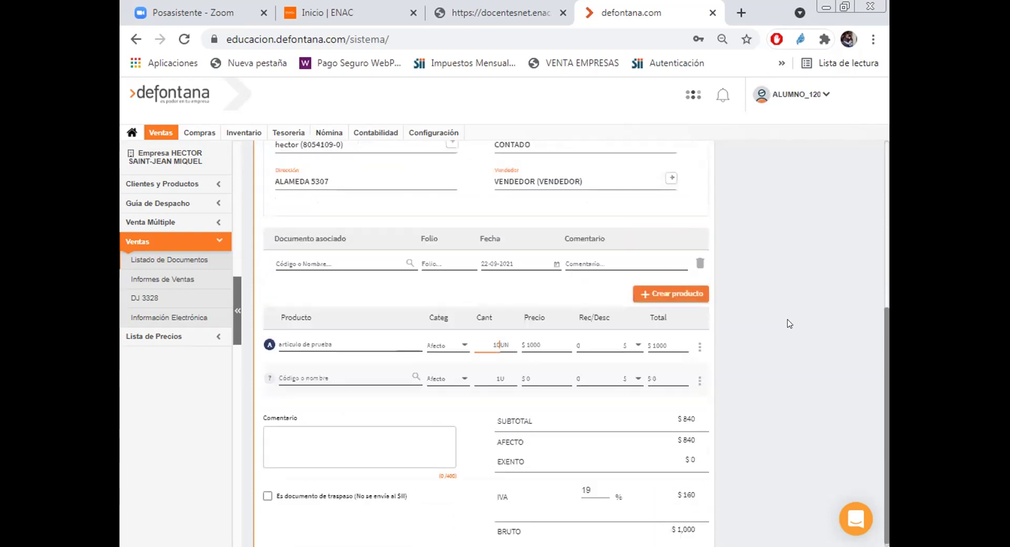
scroll(789, 323, up, 3)
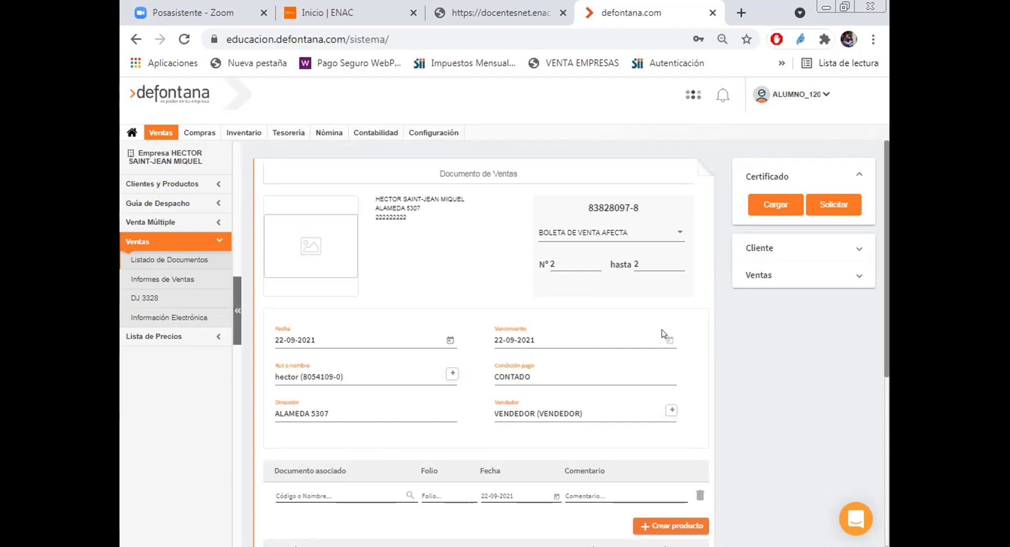
Step: Recalculate the line to $10,000 for 10 units, then issue the boleta with Facturar
scroll(662, 334, down, 5)
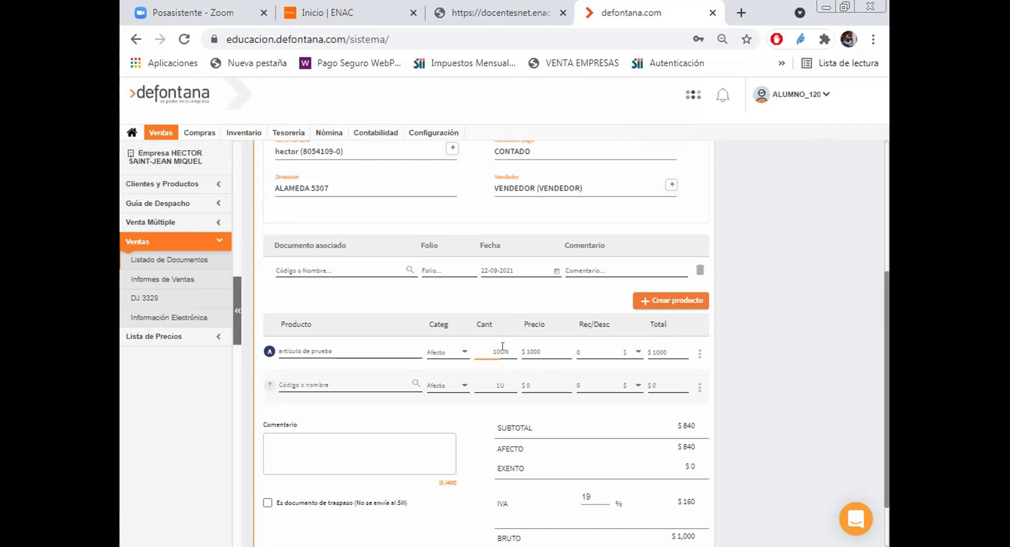
click(664, 359)
scroll(655, 346, down, 1)
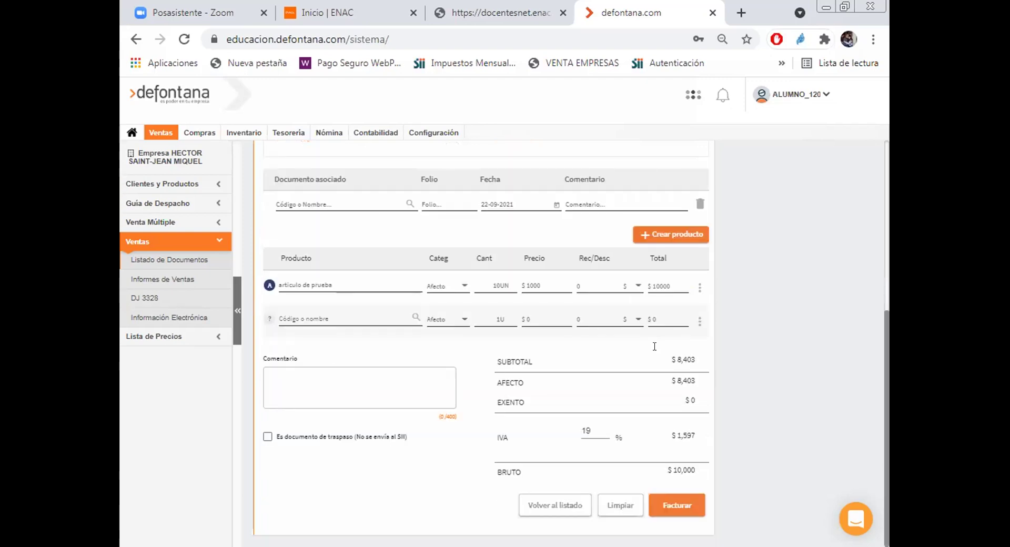
click(669, 505)
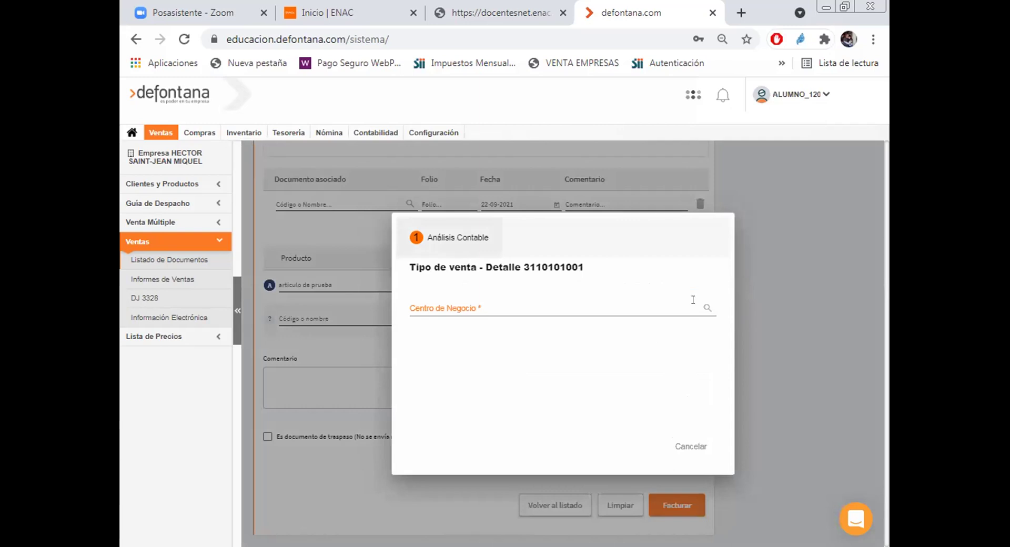
Step: Assign Centro de Negocio EMPNEGVTAVTA000 - VENTAS and save, issuing boleta N° 2 for $10,000
click(468, 300)
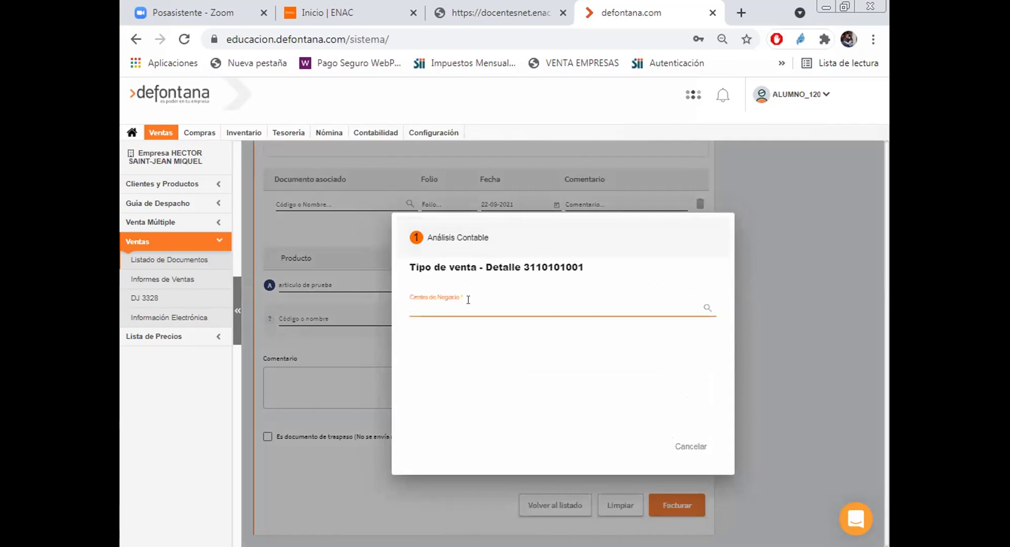
text(ventas)
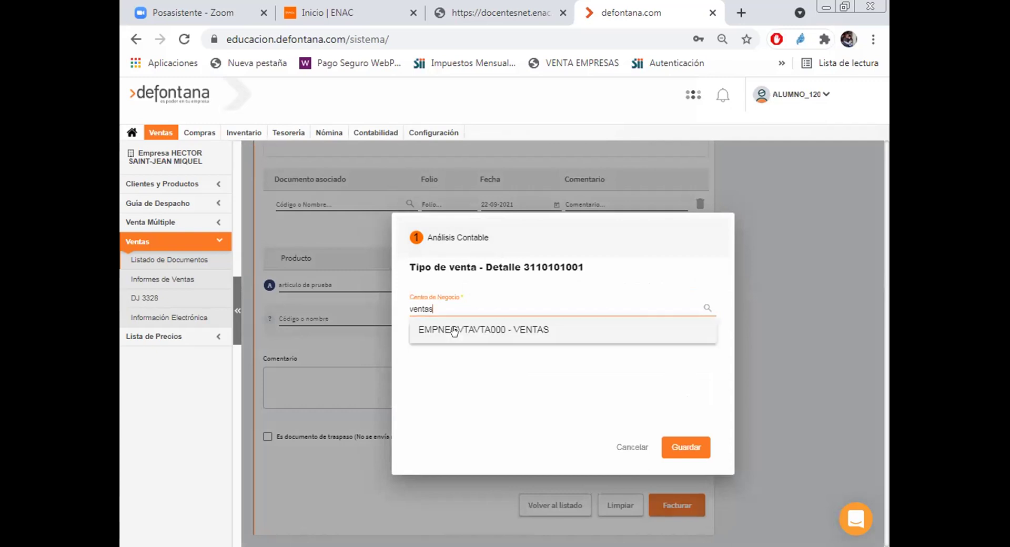
click(458, 330)
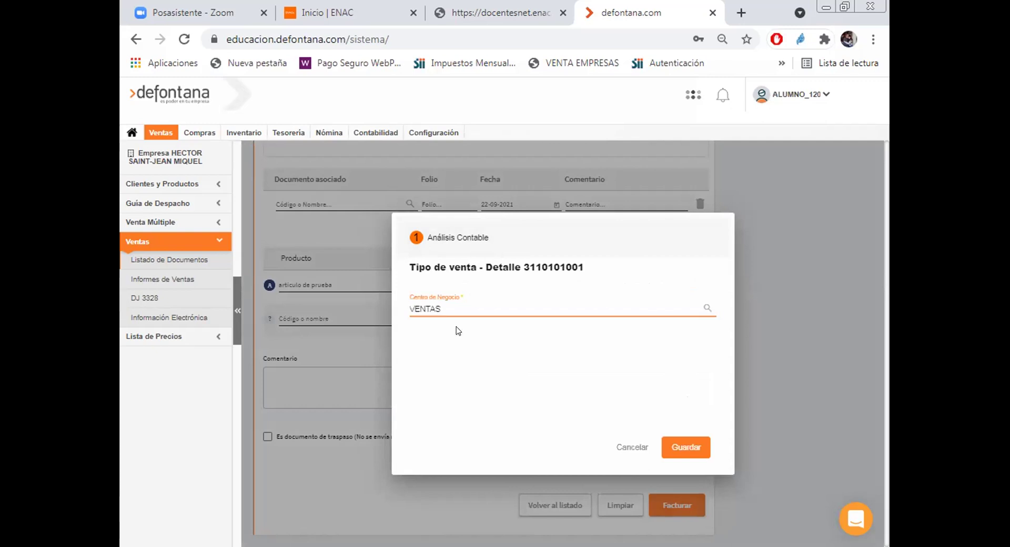
click(679, 443)
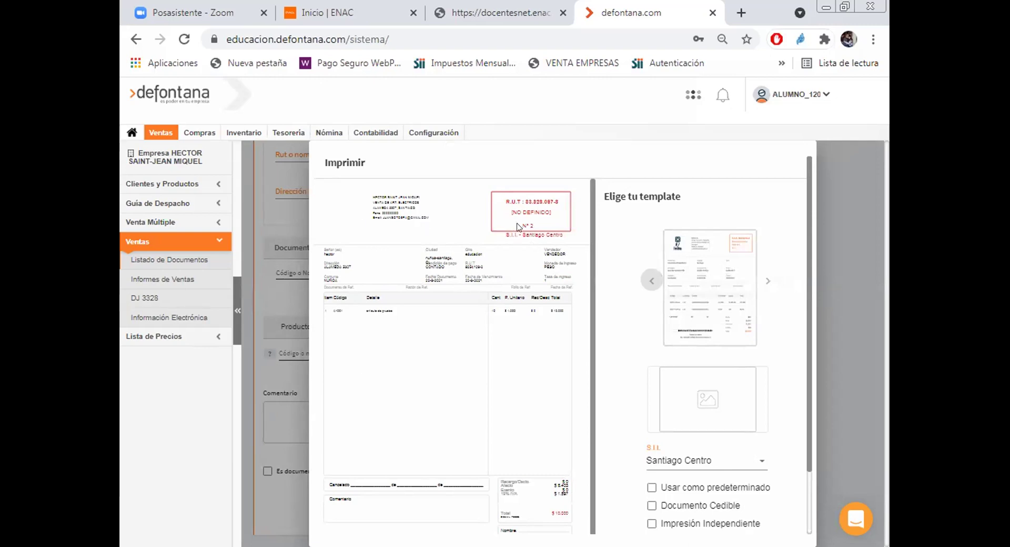
Step: Look over the boleta's Imprimir preview and template options, then close it to reach the empty sales form
scroll(716, 287, down, 1)
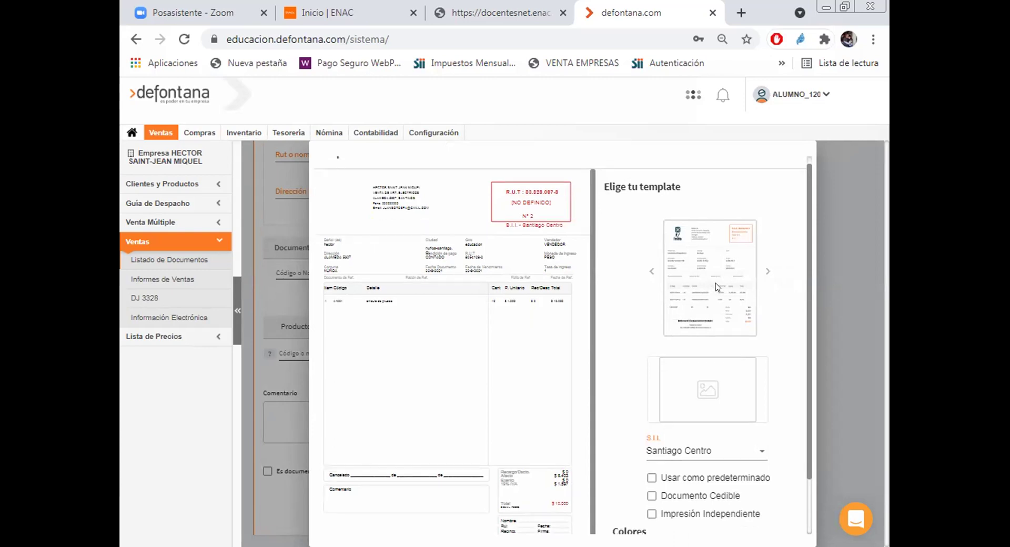
scroll(715, 287, down, 2)
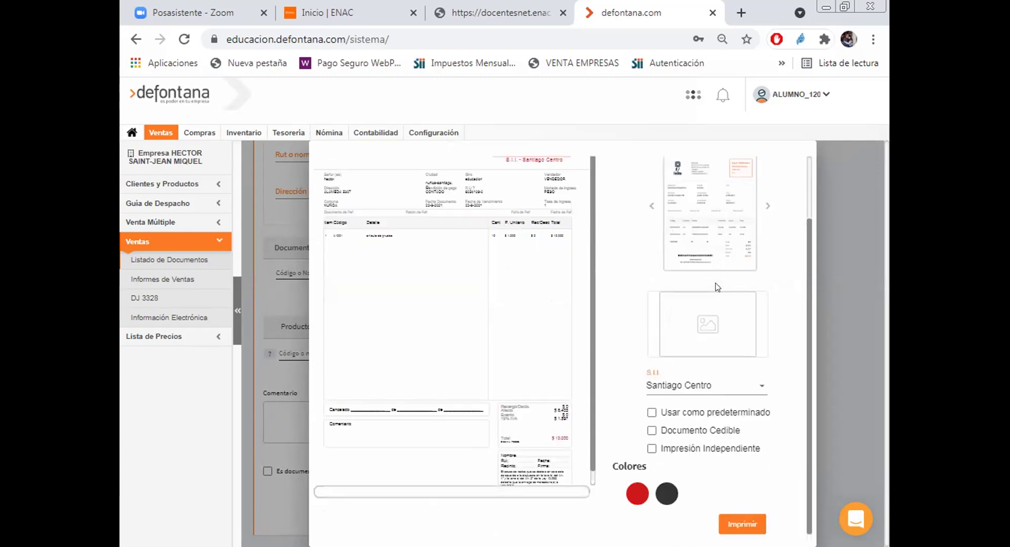
scroll(715, 287, up, 3)
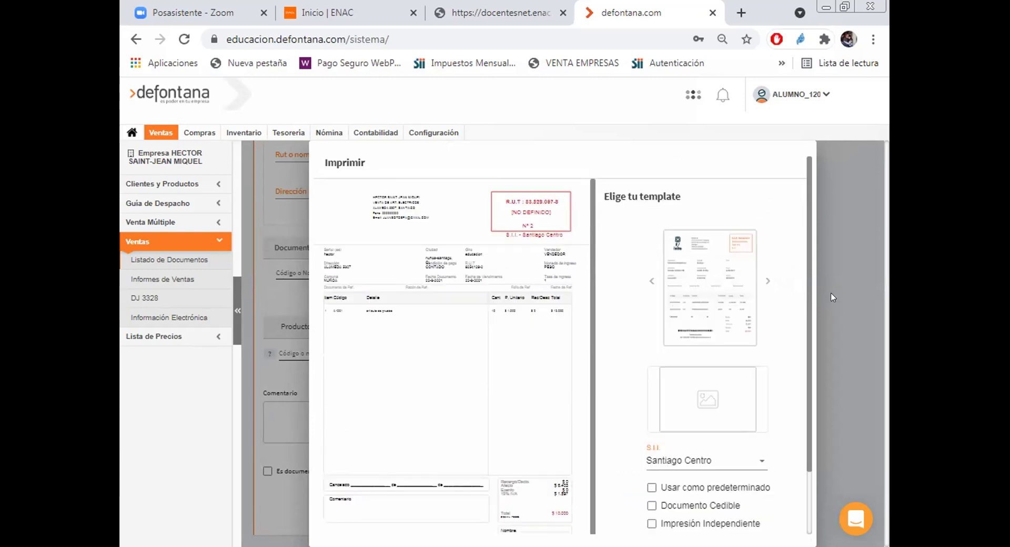
click(192, 429)
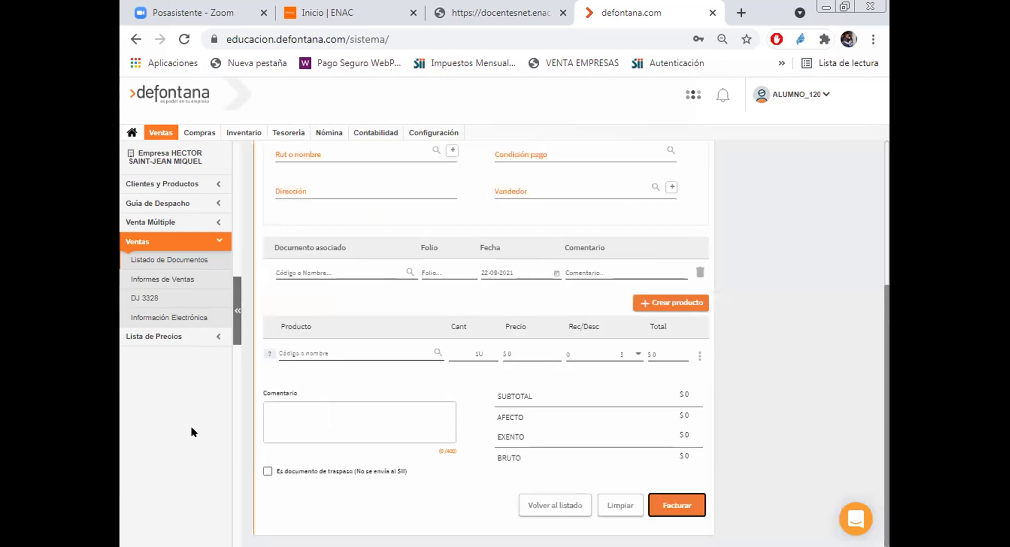
Step: Load Listado de Documentos and refresh it until boletas 1-1 and 2-2 appear
click(162, 259)
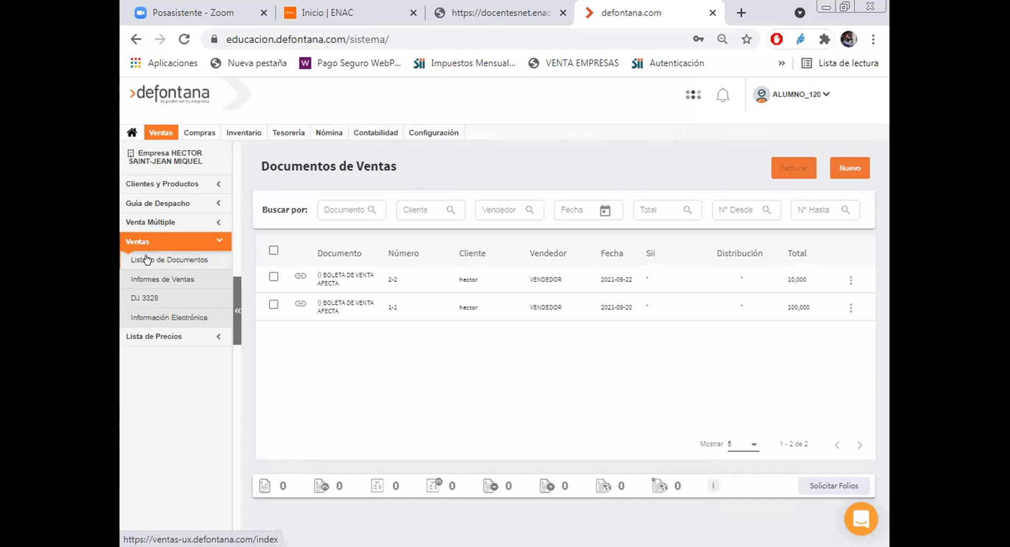
click(146, 260)
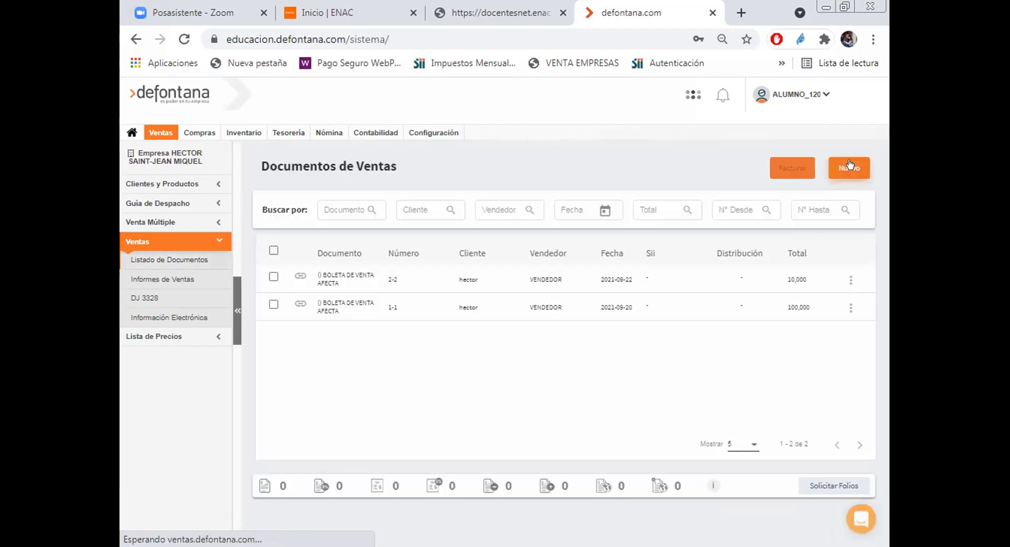
Step: Create a new document from Documentos de Ventas and look through the new Documento de Ventas form
click(849, 167)
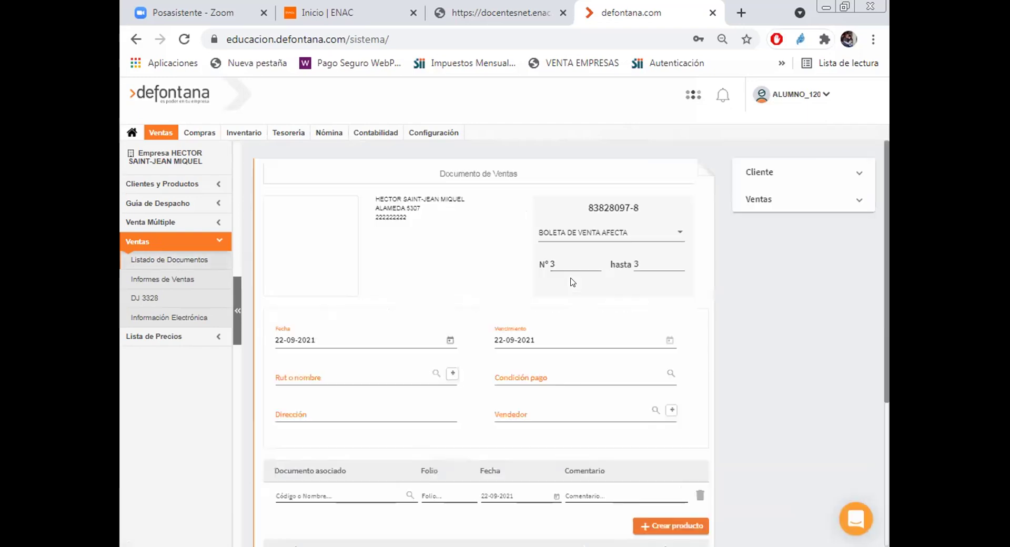
scroll(762, 286, down, 3)
scroll(763, 286, up, 1)
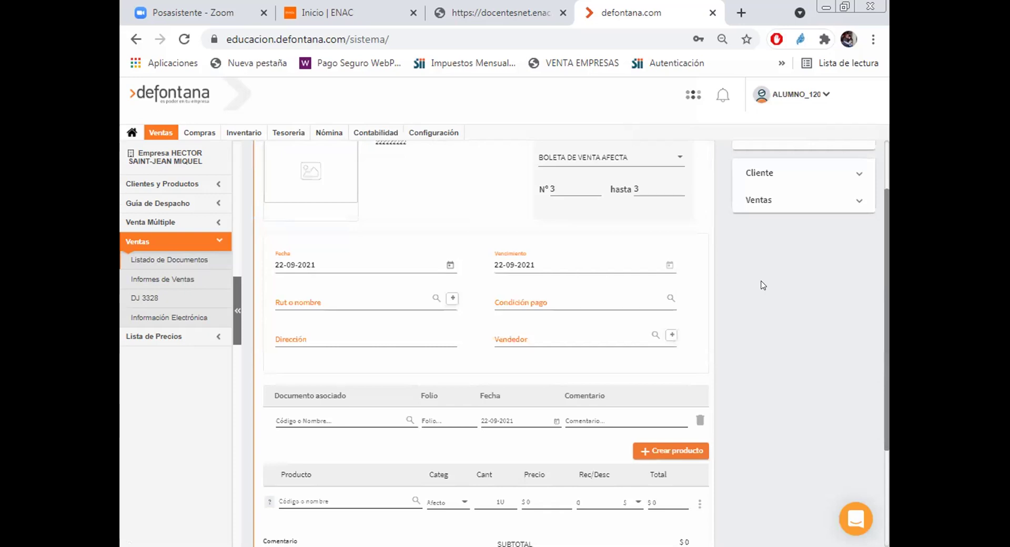
scroll(763, 286, up, 1)
scroll(763, 285, down, 1)
scroll(763, 286, down, 2)
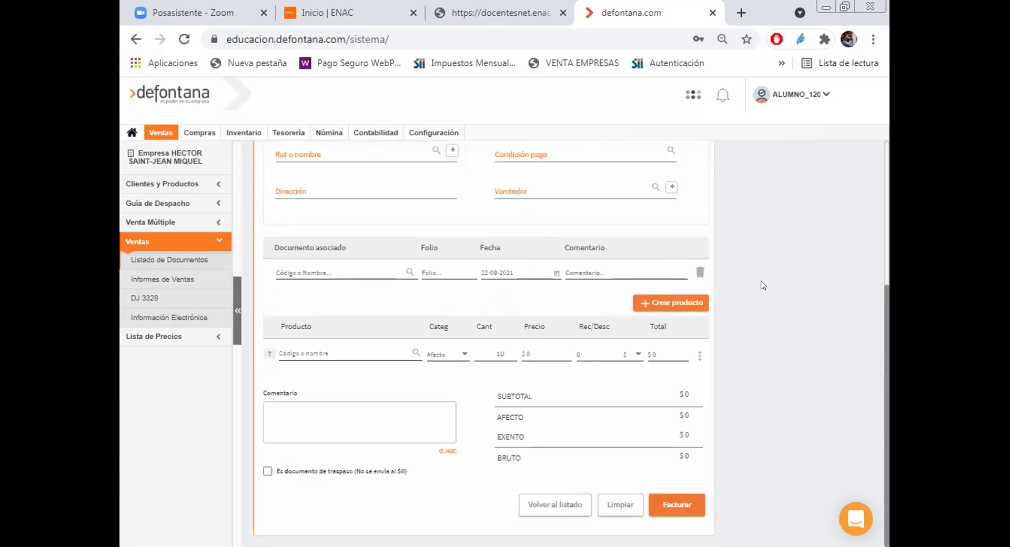
scroll(763, 285, up, 3)
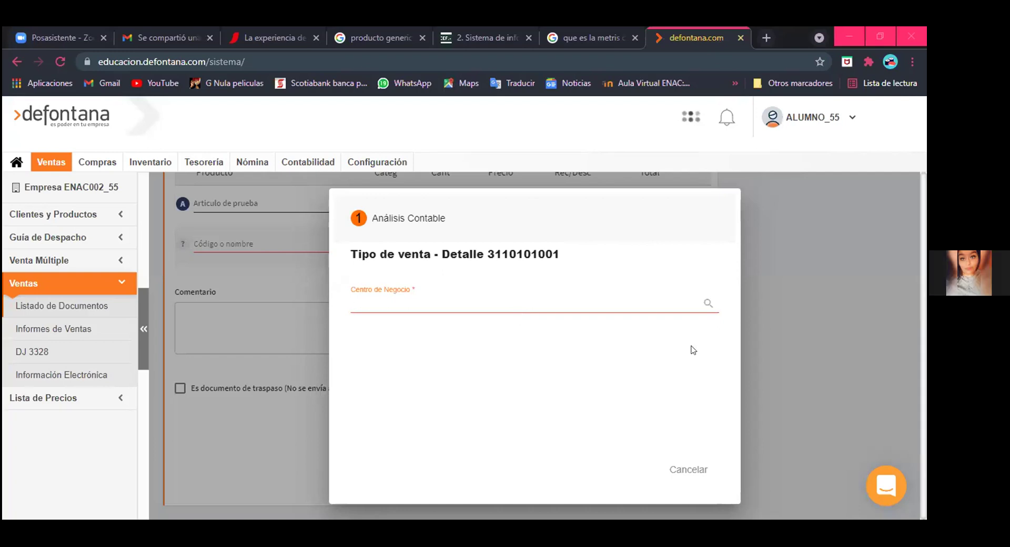
Step: Dismiss the Análisis Contable prompt and review the boleta form totalling $10,000
key(Escape)
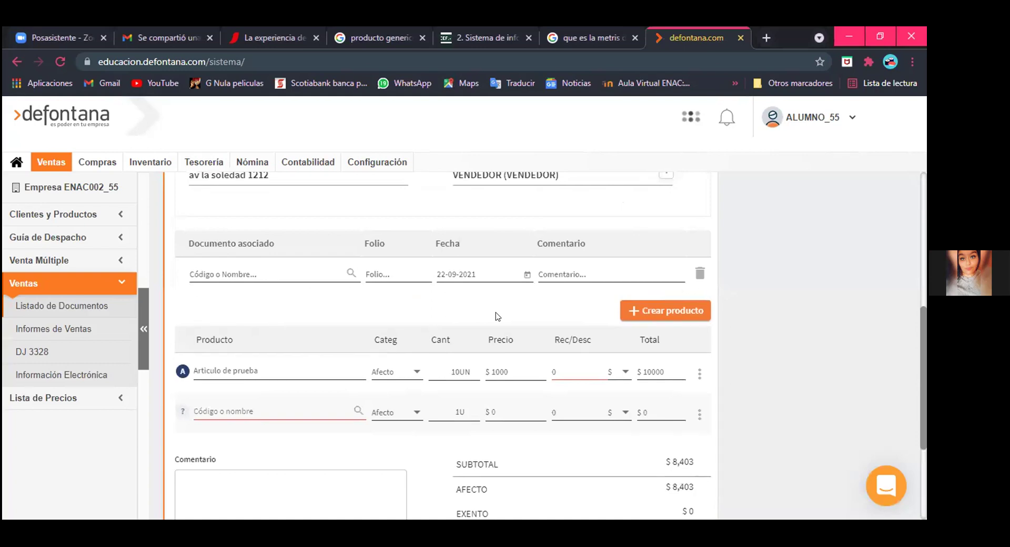
scroll(495, 316, up, 1)
scroll(496, 316, down, 2)
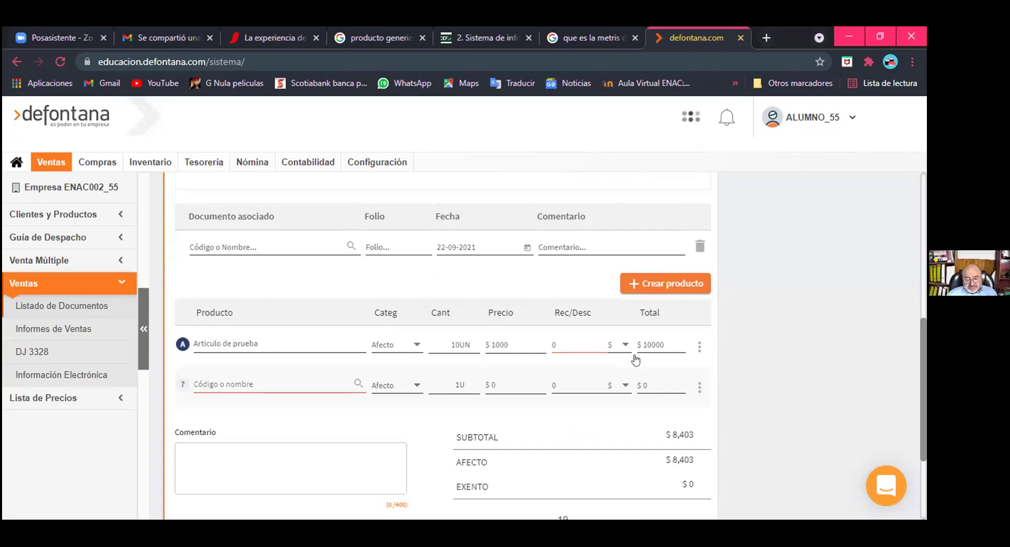
scroll(635, 360, down, 3)
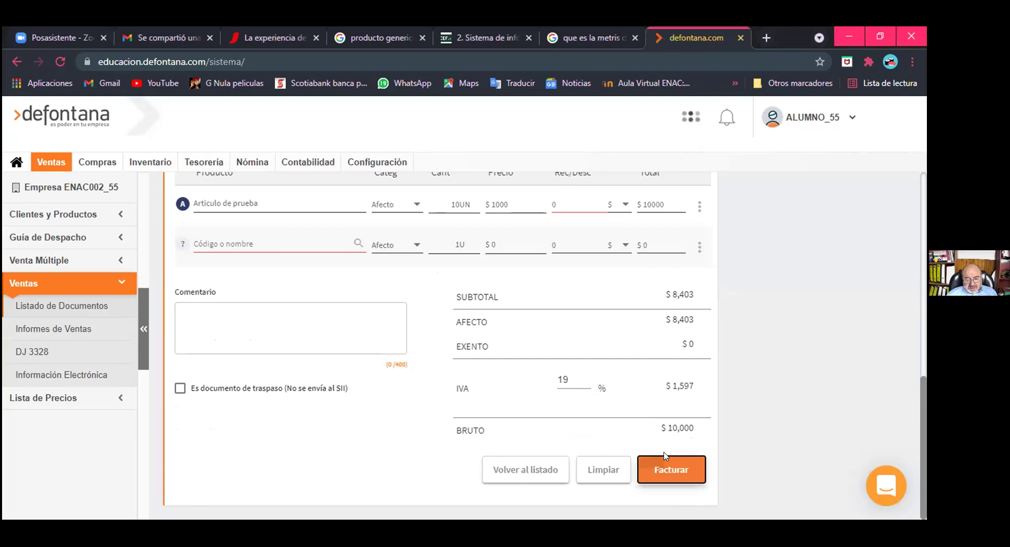
Step: Invoice the boleta under Centro de Negocio VENTAS, which fails with 'El local no existe'
click(663, 457)
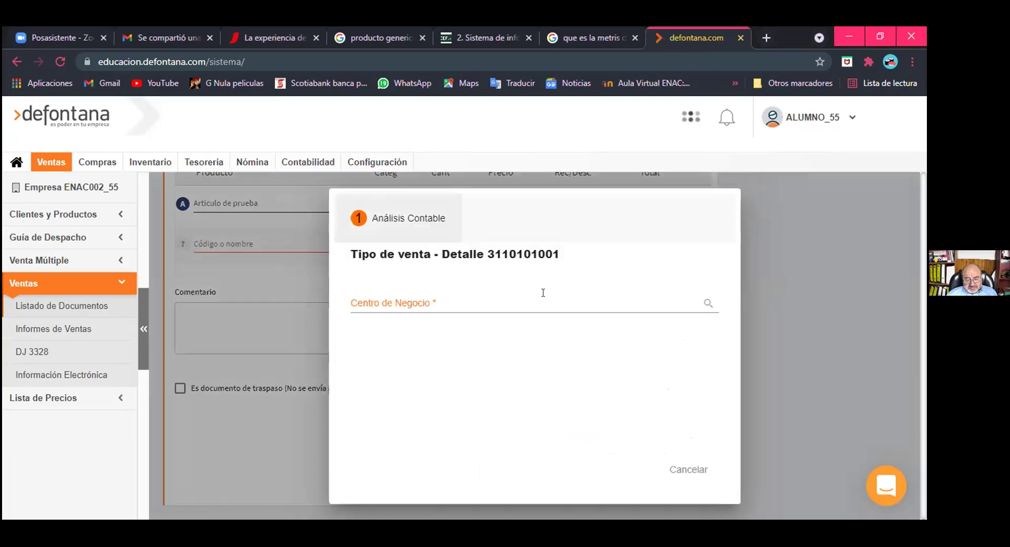
text(ventas)
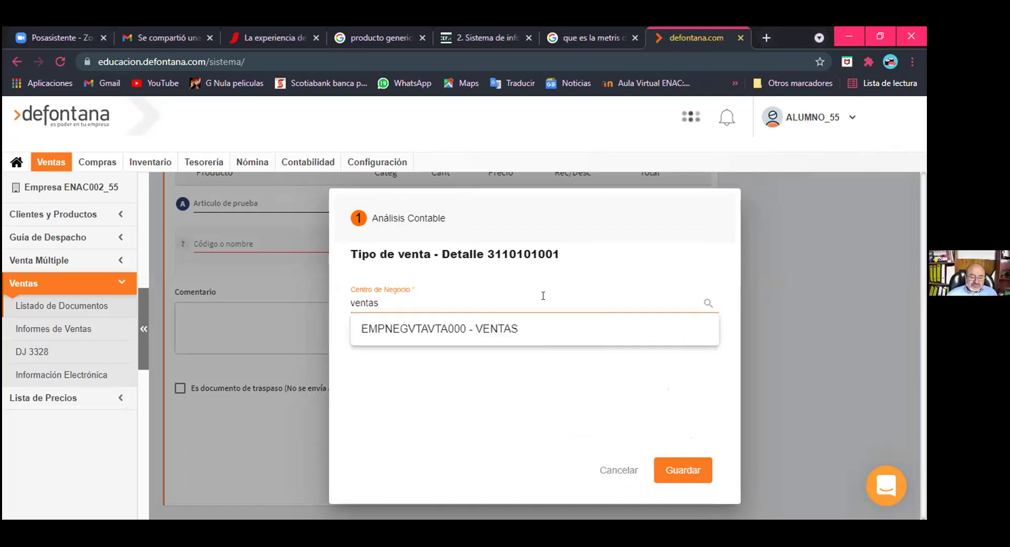
click(497, 329)
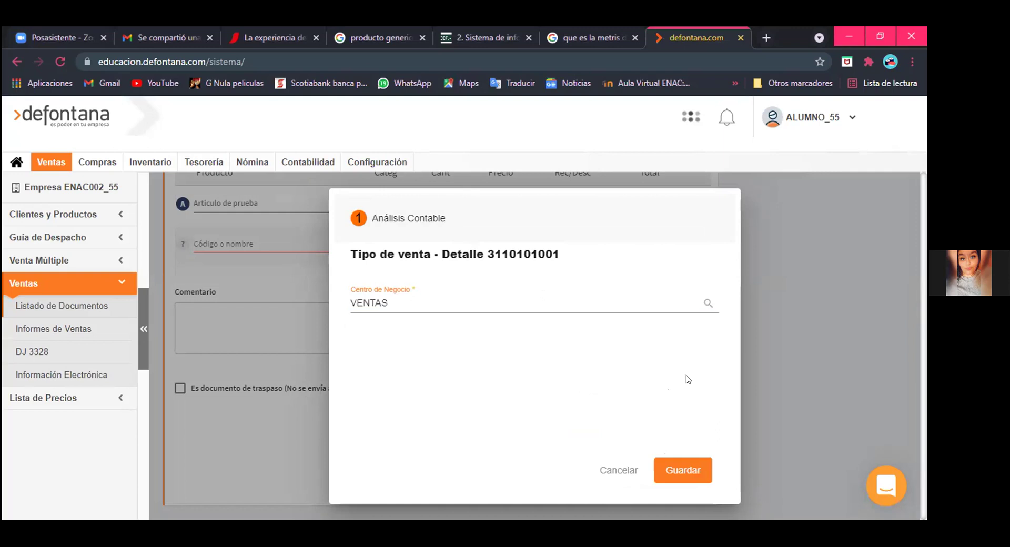
click(677, 461)
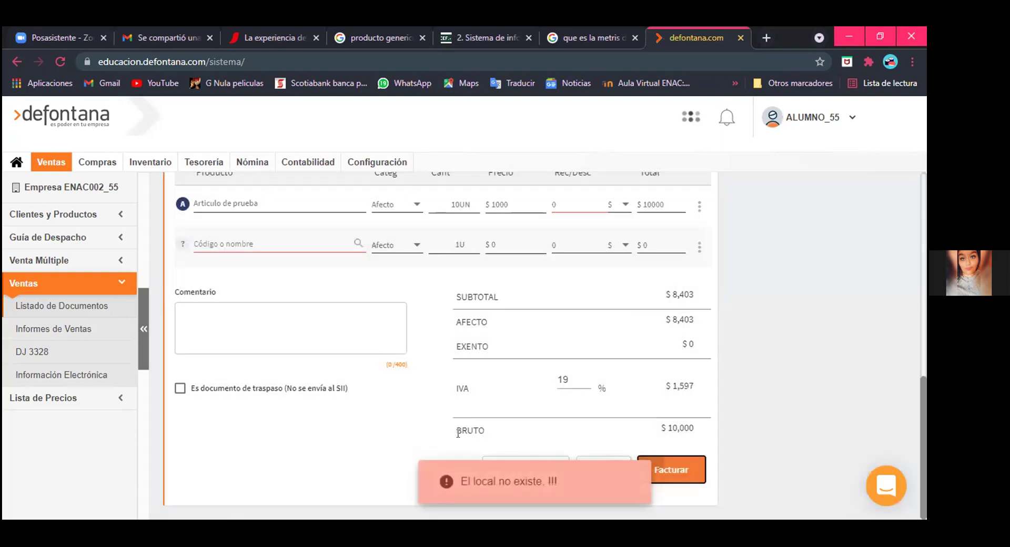
click(304, 307)
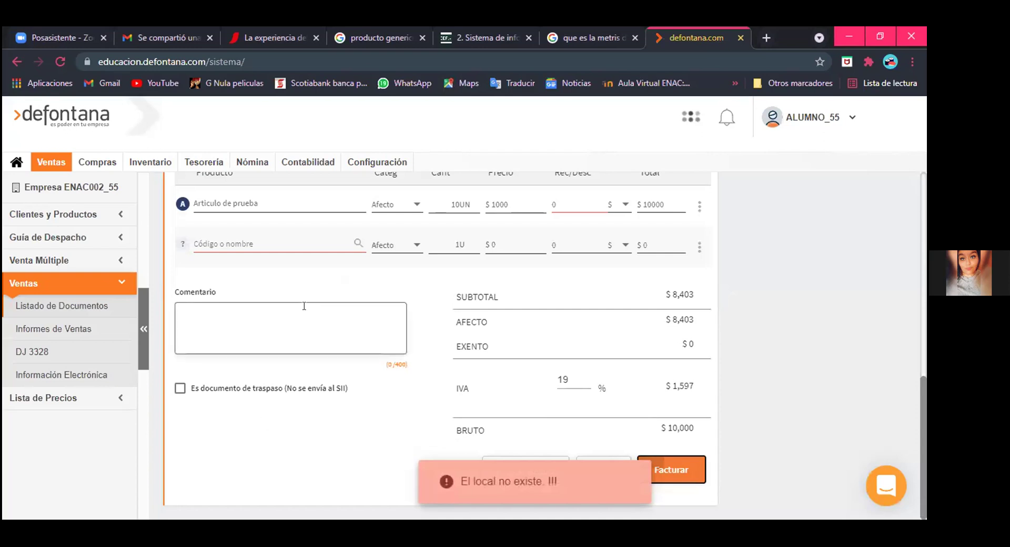
Step: Cancel the Crear cliente dialog and open Clientes y Productos > Clientes, listing five active clients
scroll(305, 310, up, 3)
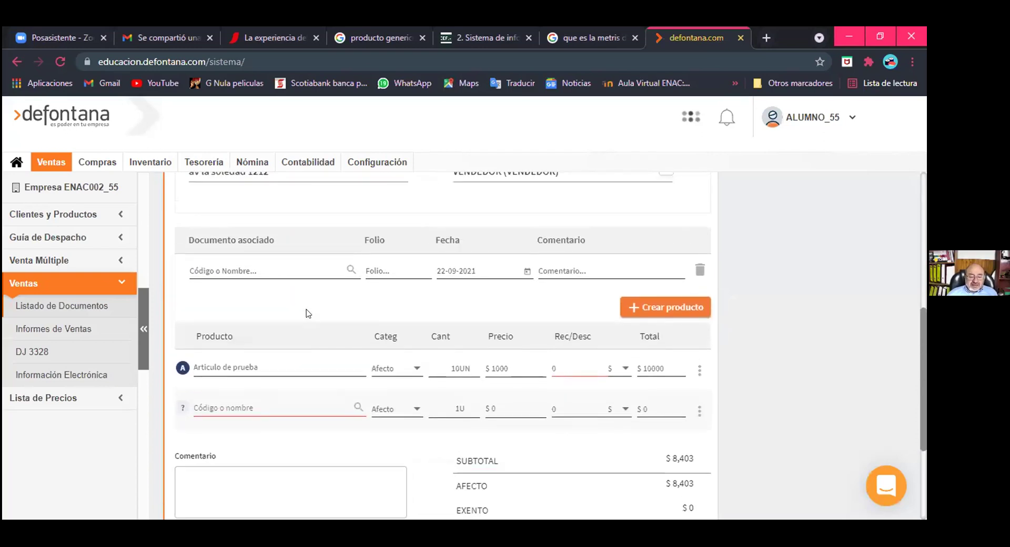
scroll(306, 310, up, 1)
scroll(307, 309, down, 2)
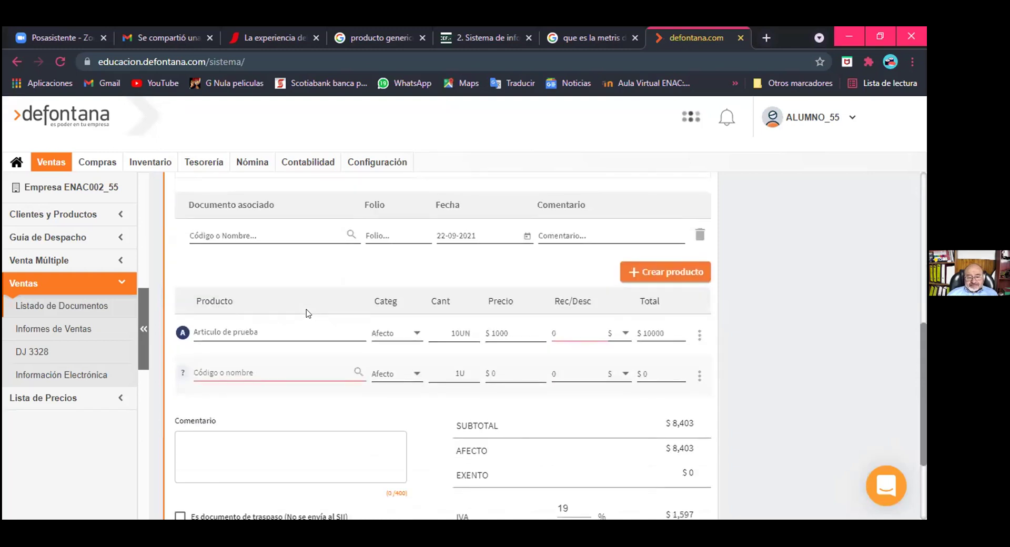
scroll(308, 313, up, 1)
scroll(397, 237, up, 2)
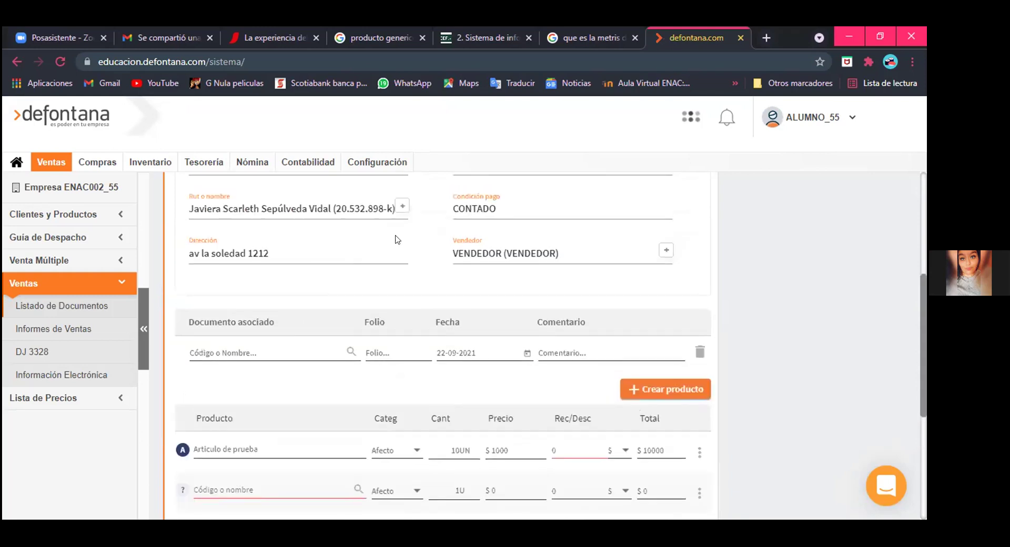
click(402, 207)
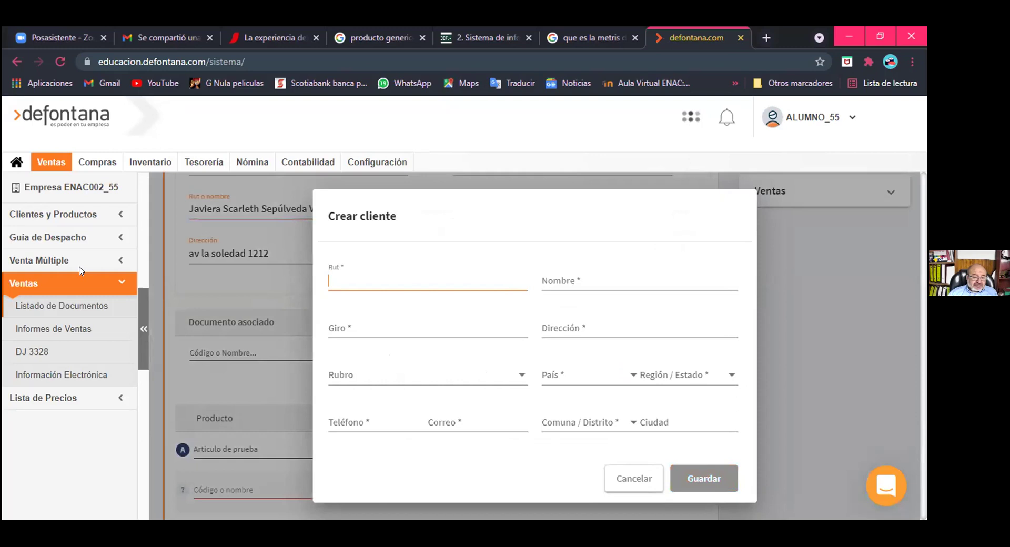
key(Escape)
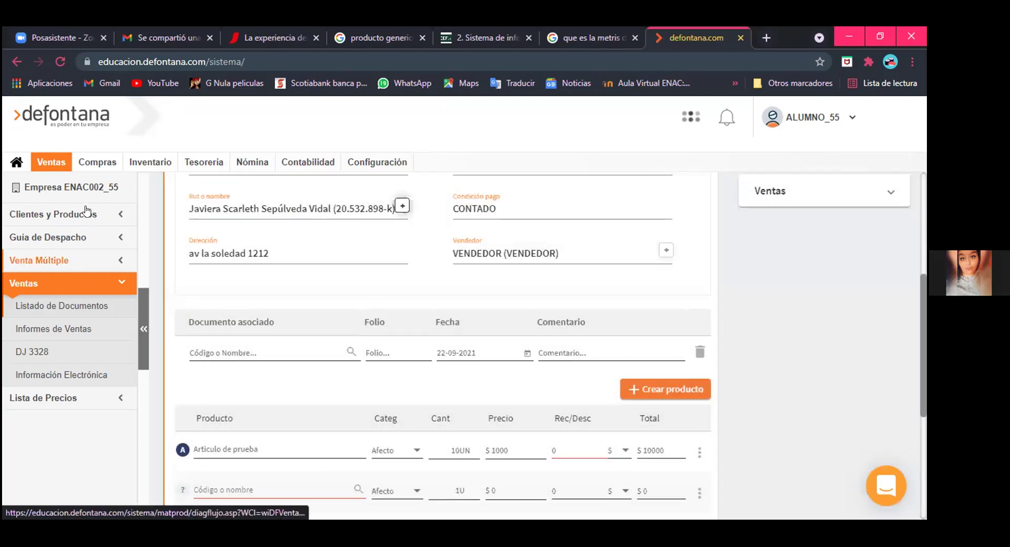
click(74, 214)
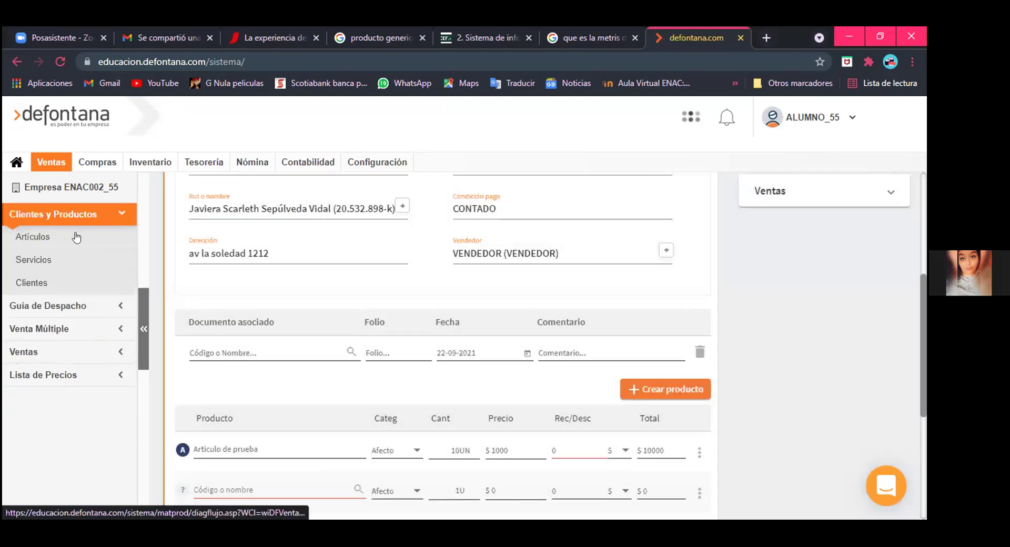
click(66, 283)
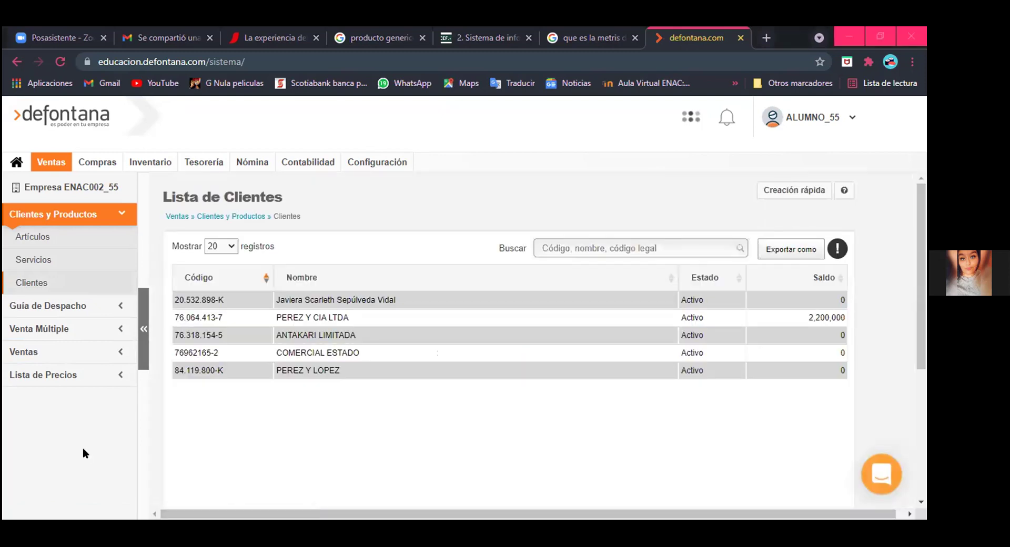
Step: Select the first client in Lista de Clientes and open its record with Editar
click(382, 302)
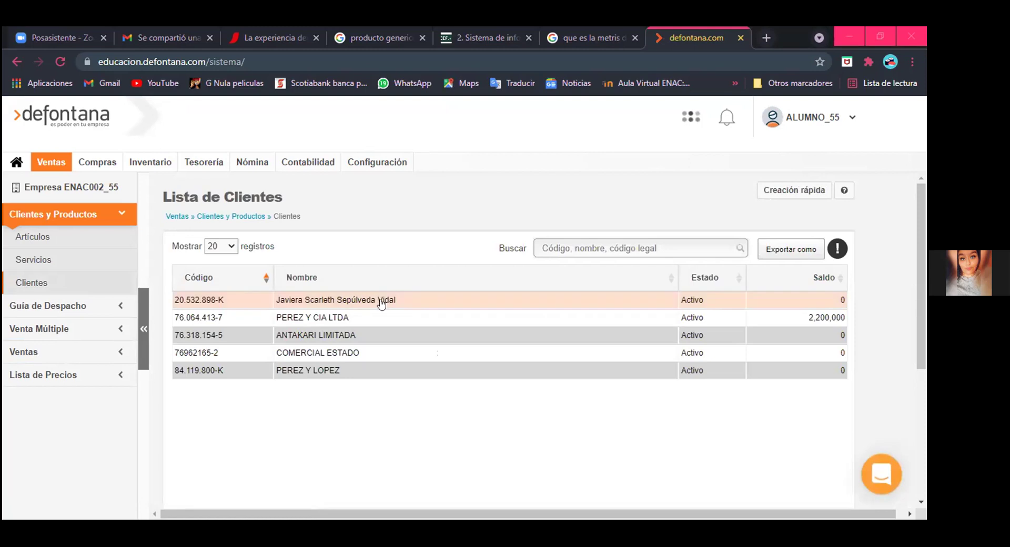
scroll(234, 435, down, 3)
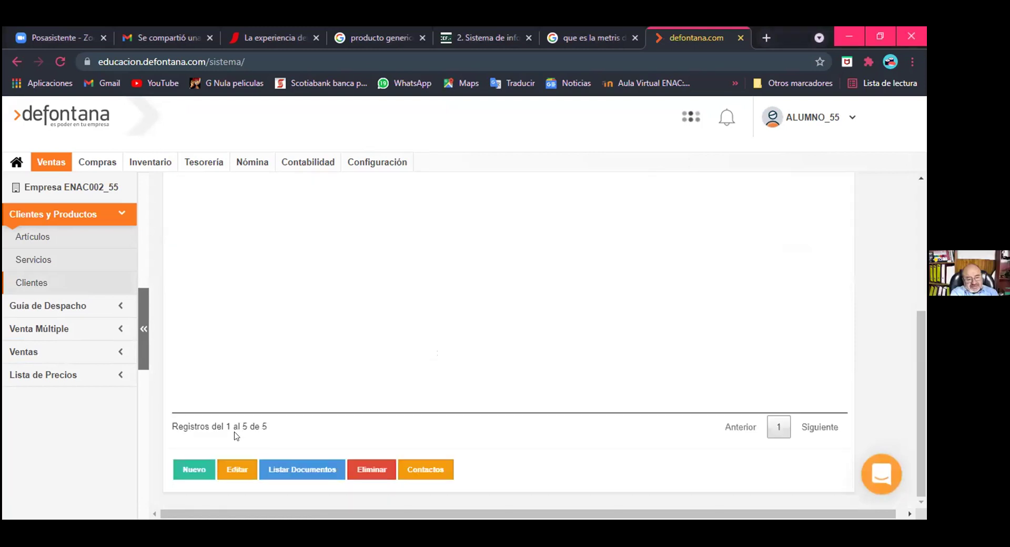
click(237, 469)
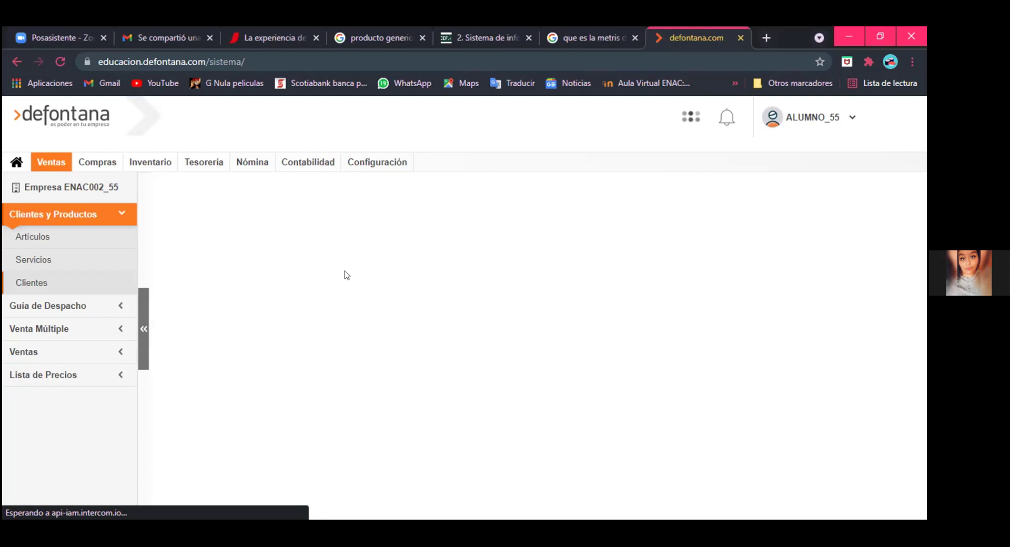
scroll(346, 274, down, 3)
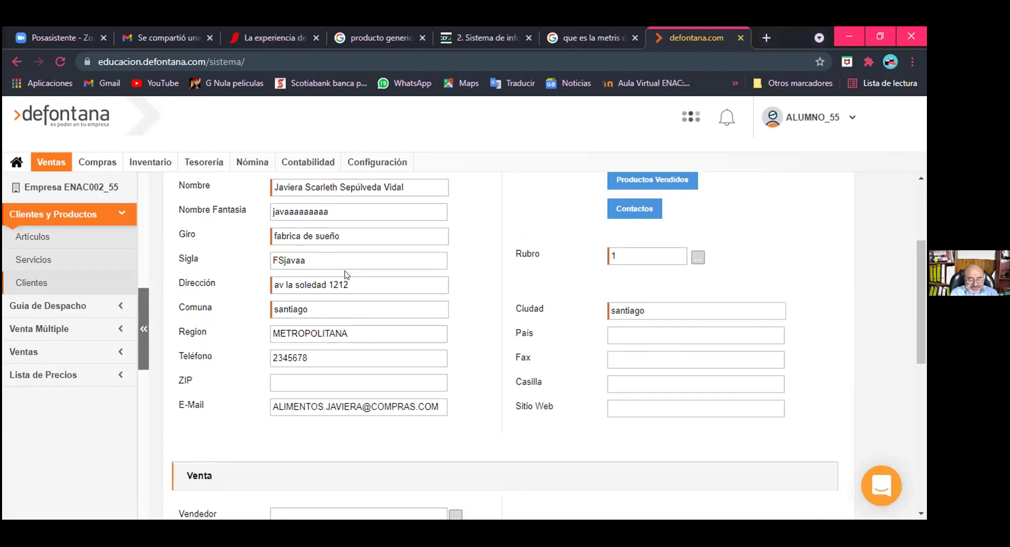
scroll(345, 272, up, 1)
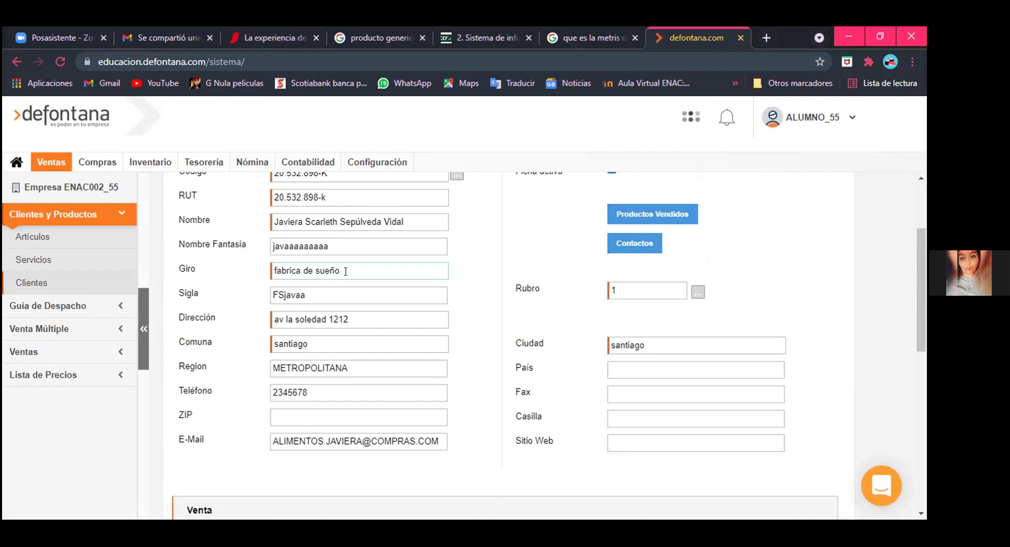
scroll(346, 271, up, 1)
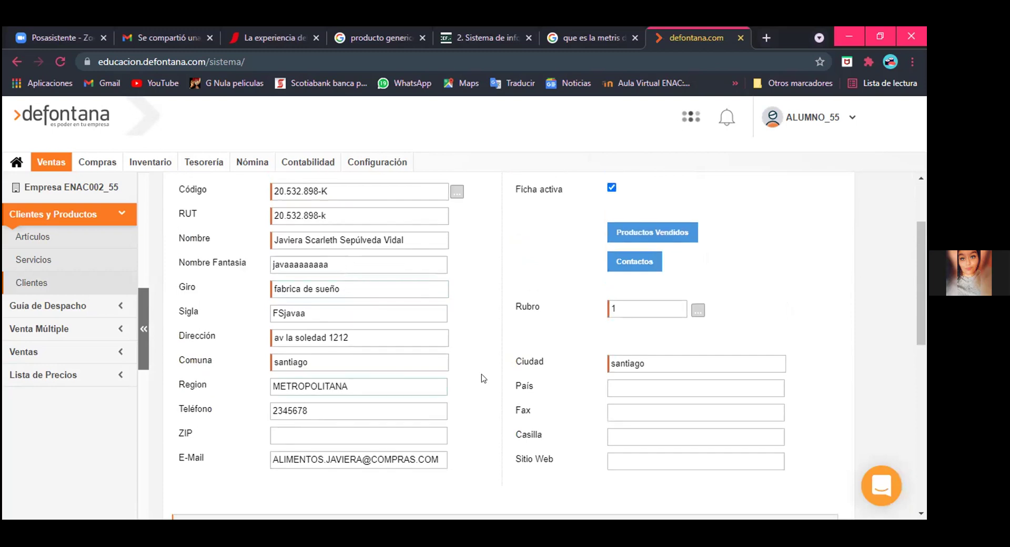
scroll(490, 352, down, 3)
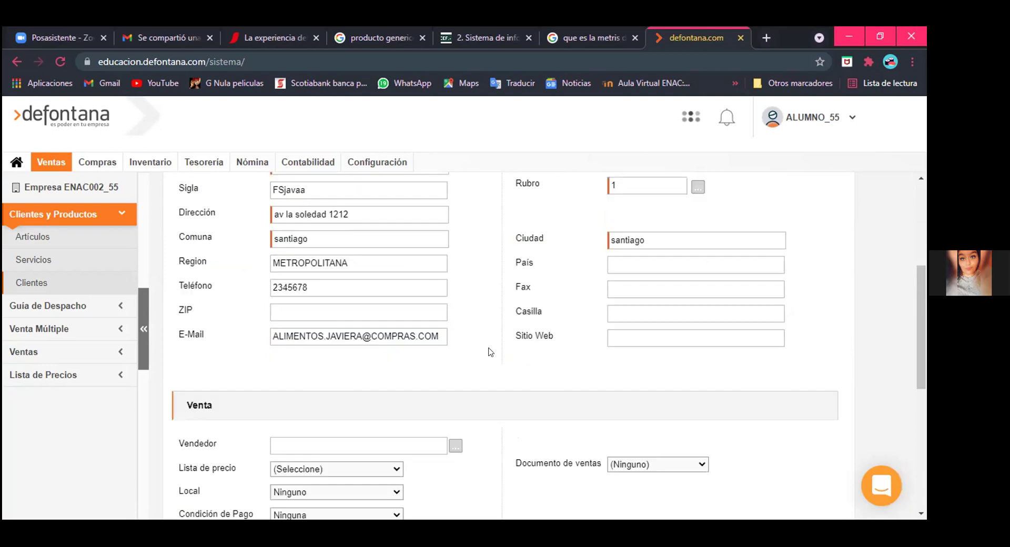
scroll(490, 352, down, 1)
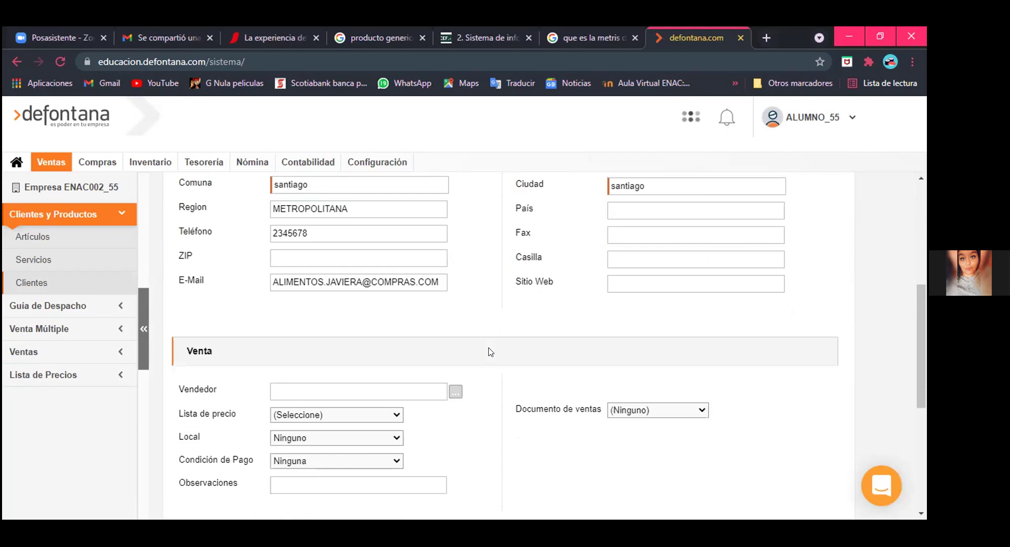
scroll(437, 327, down, 3)
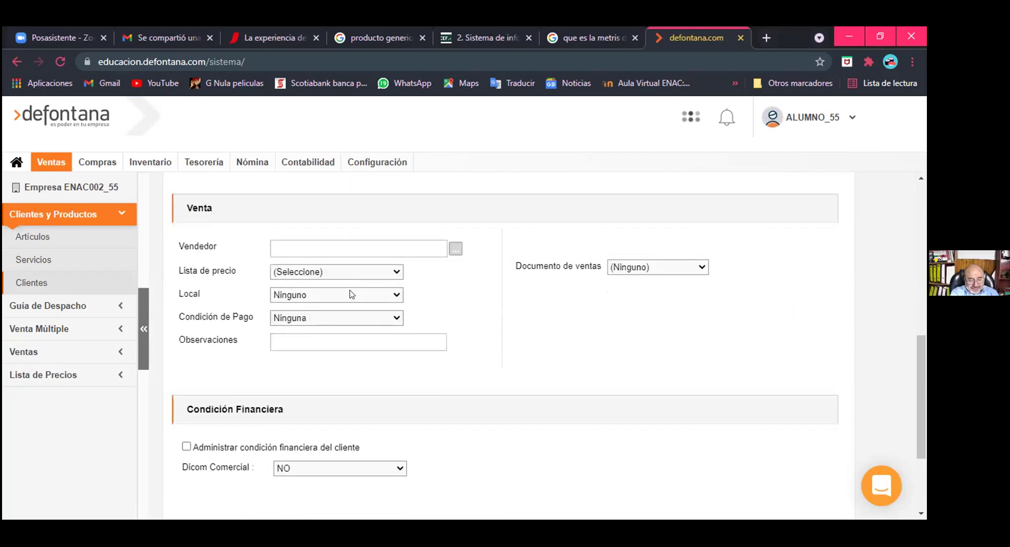
click(351, 297)
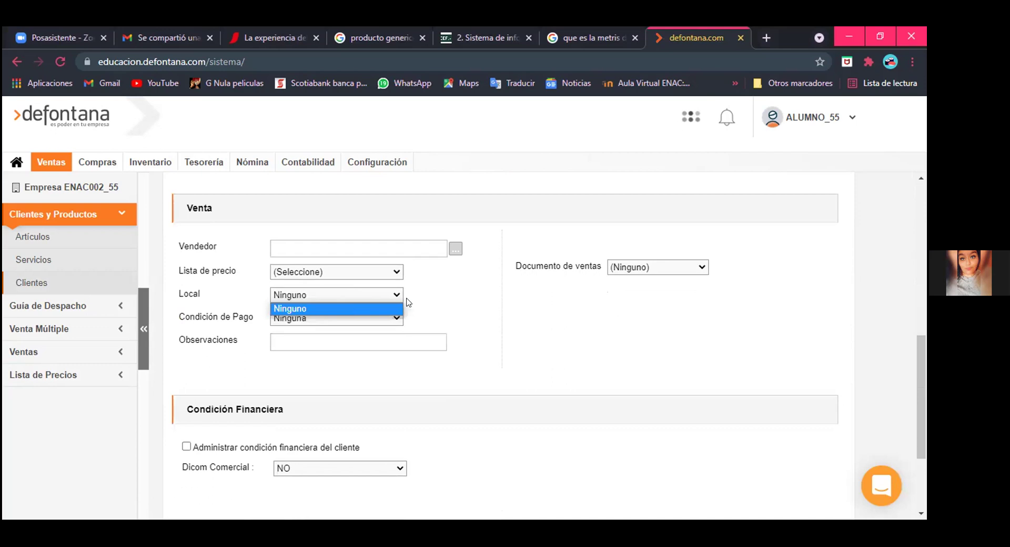
click(381, 295)
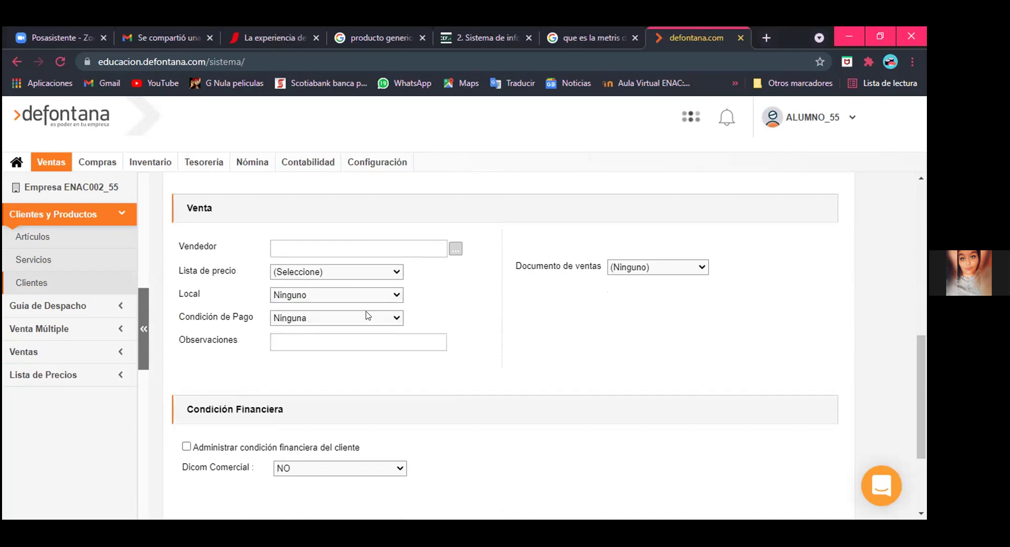
click(370, 295)
click(400, 274)
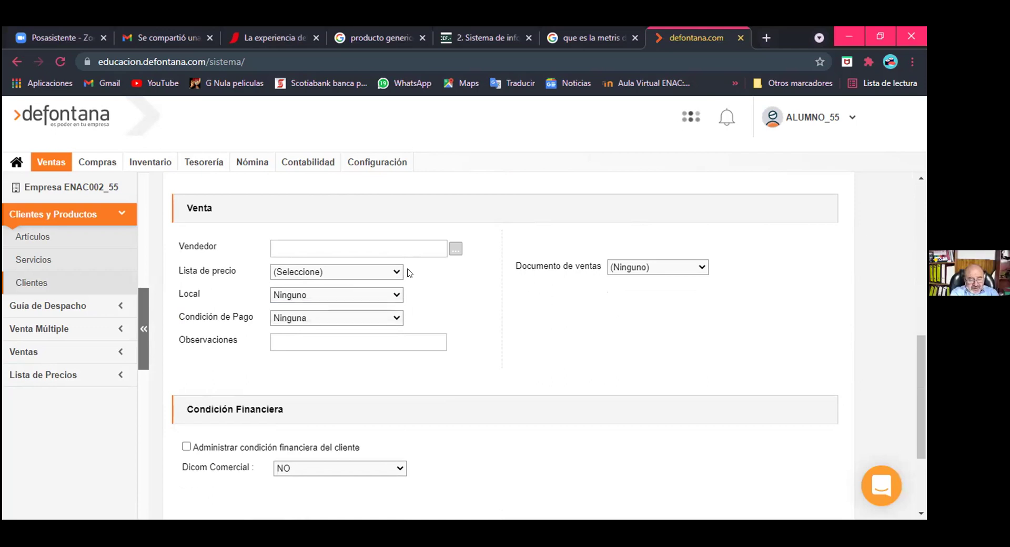
click(385, 297)
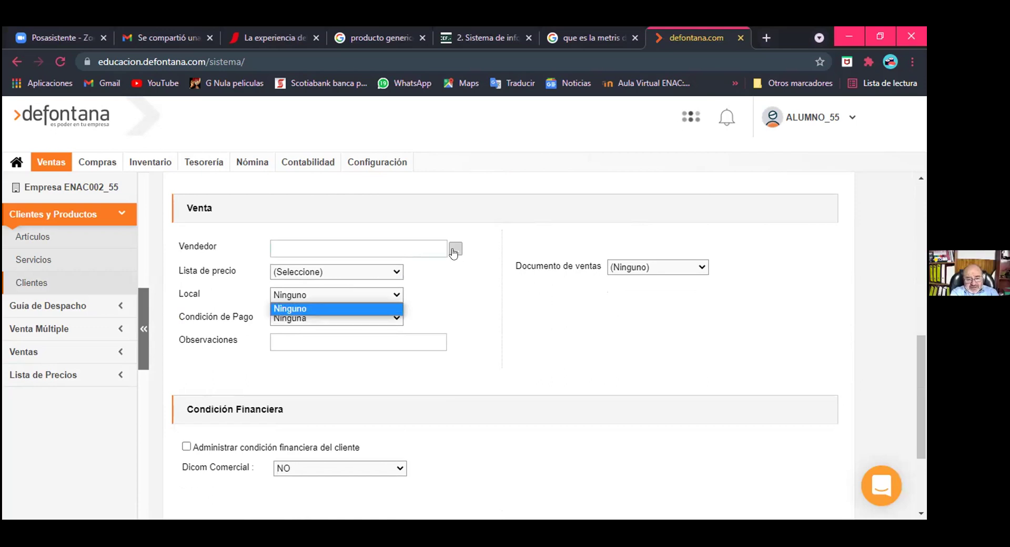
click(429, 298)
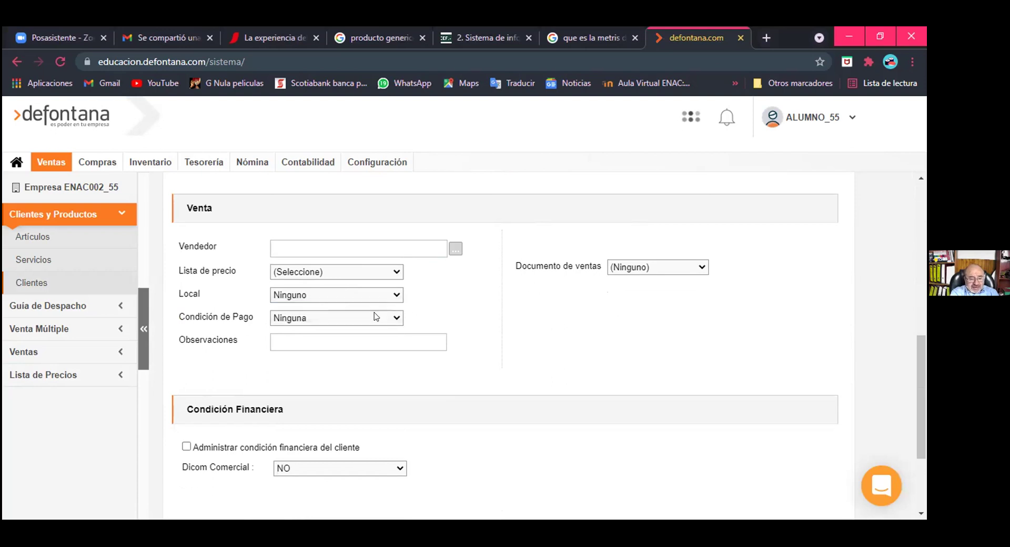
scroll(374, 315, down, 1)
scroll(628, 271, up, 1)
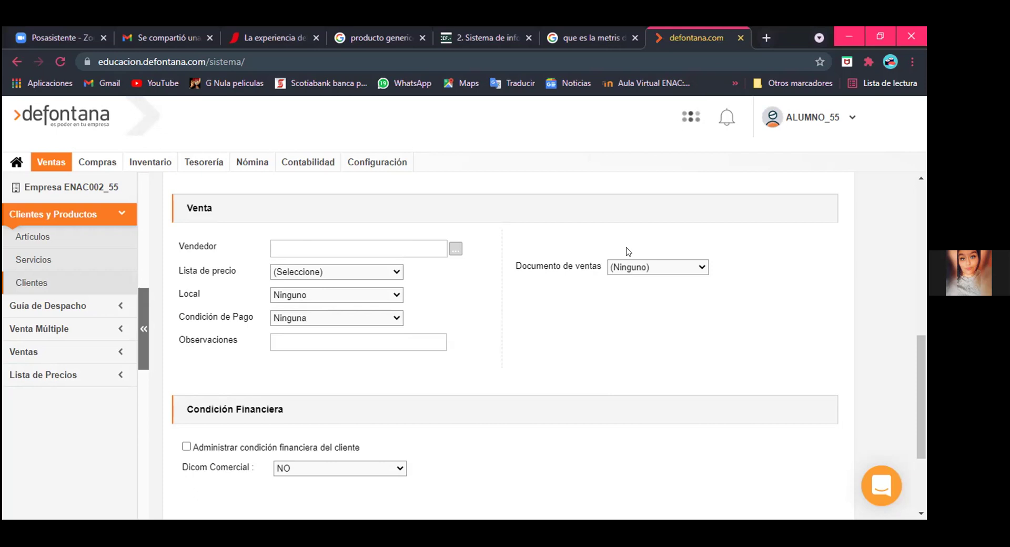
click(626, 267)
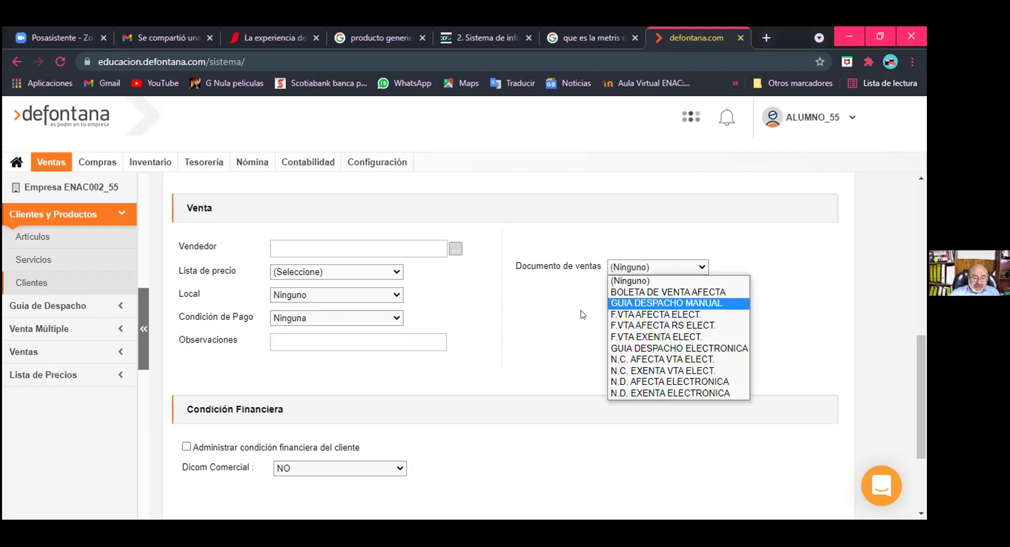
click(374, 254)
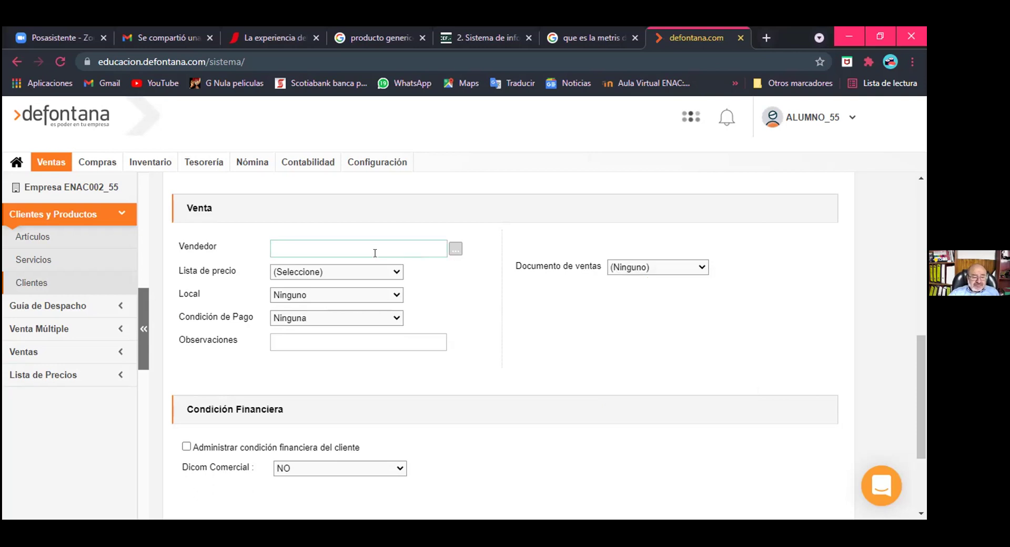
Step: Open Configuración > General > Empresa and review the company's registered details and logo
click(363, 164)
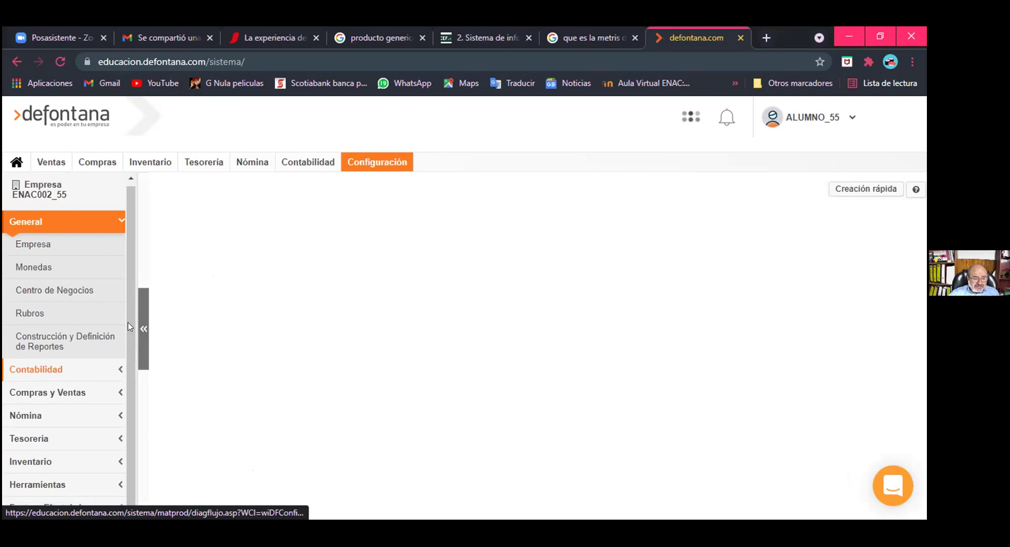
click(76, 248)
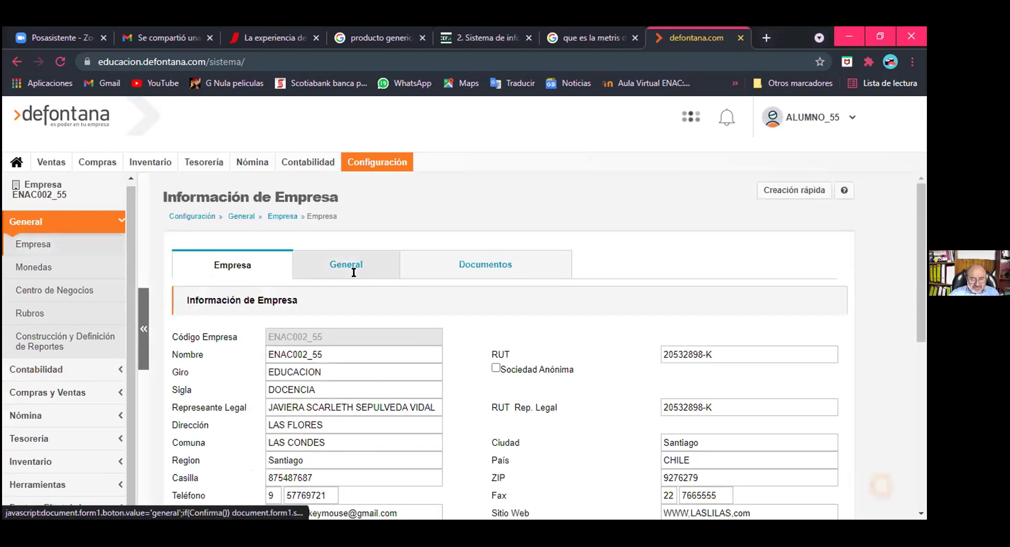
scroll(351, 268, down, 2)
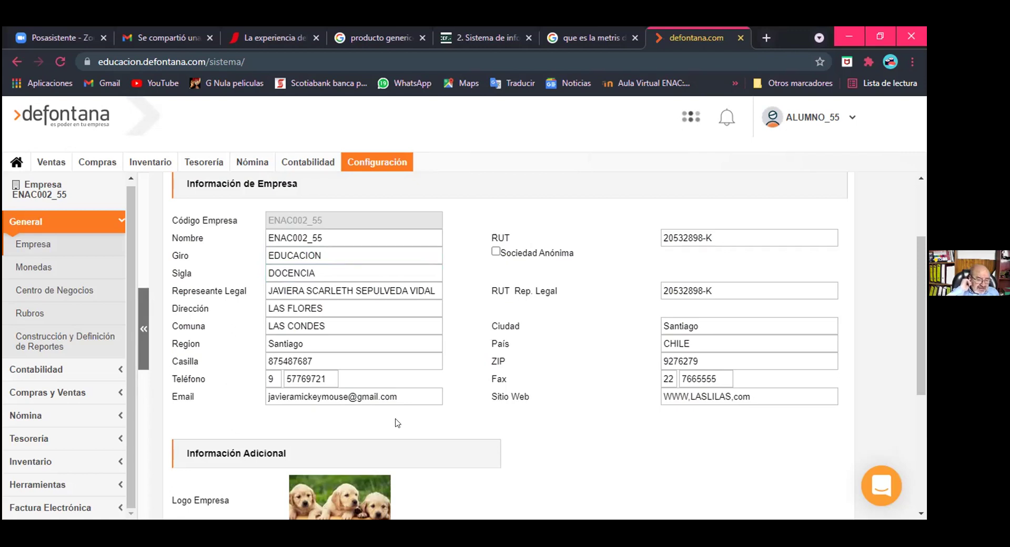
scroll(397, 423, down, 3)
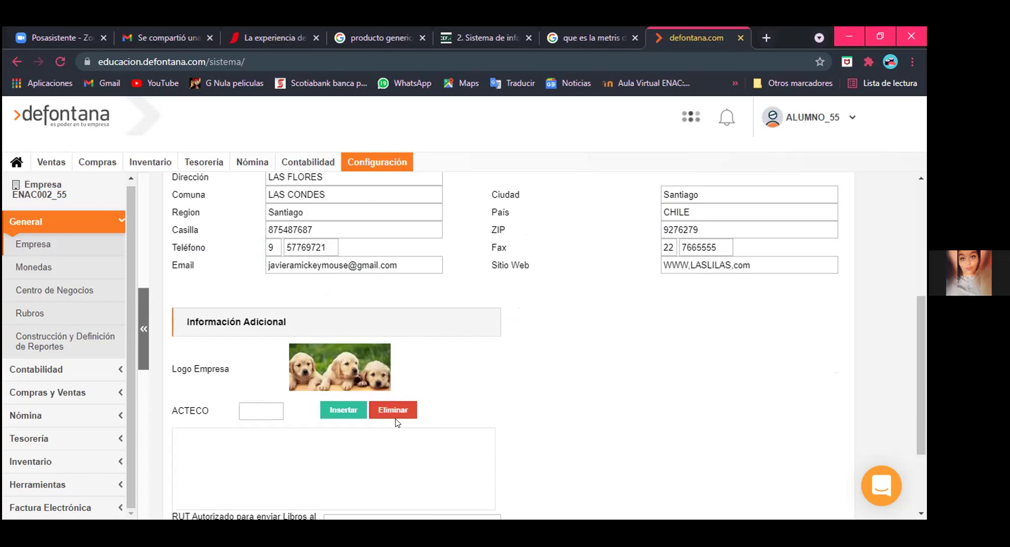
scroll(398, 422, down, 2)
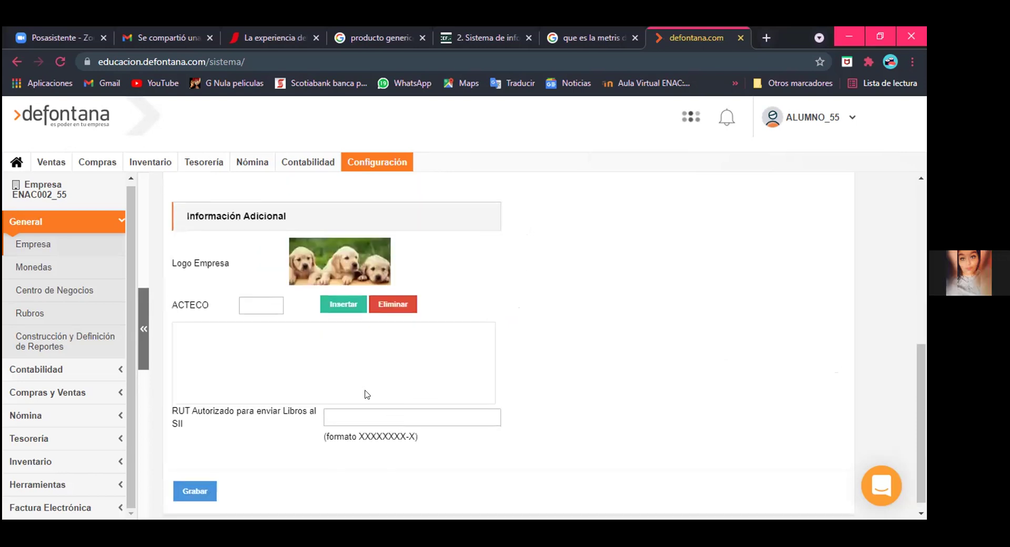
scroll(113, 194, up, 4)
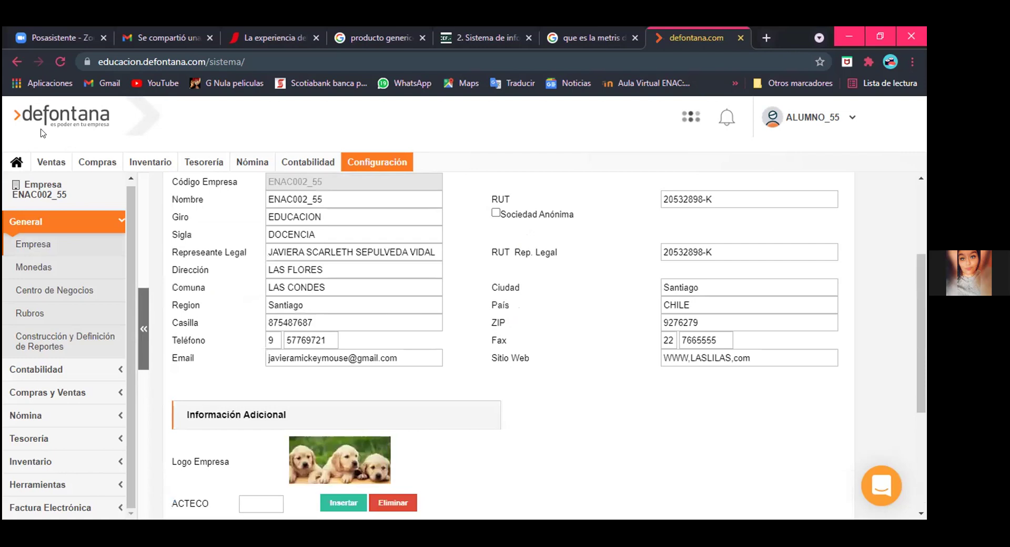
scroll(365, 243, up, 2)
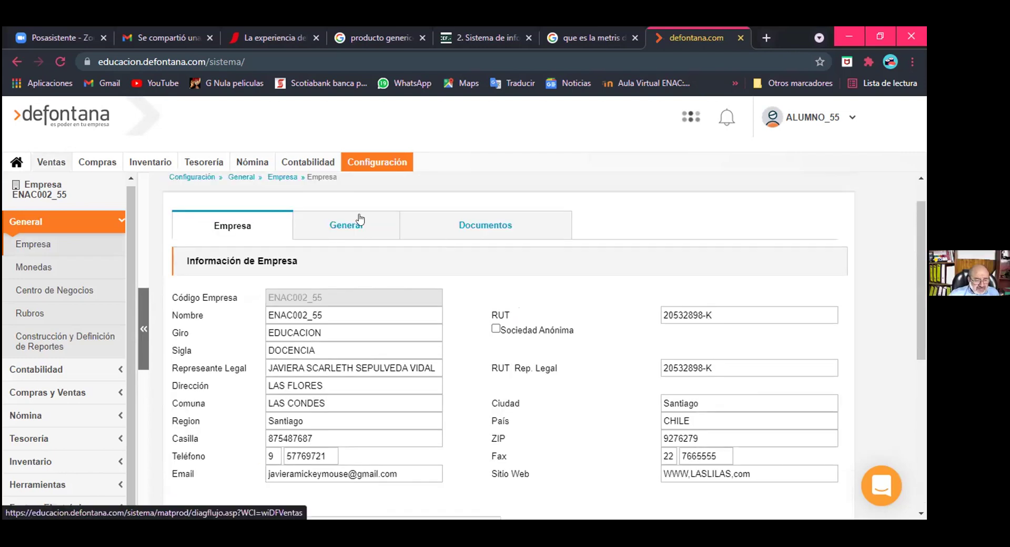
Step: Expand Inventario and open Configuración Inventario, reviewing online movement integration and PMP costing
click(371, 162)
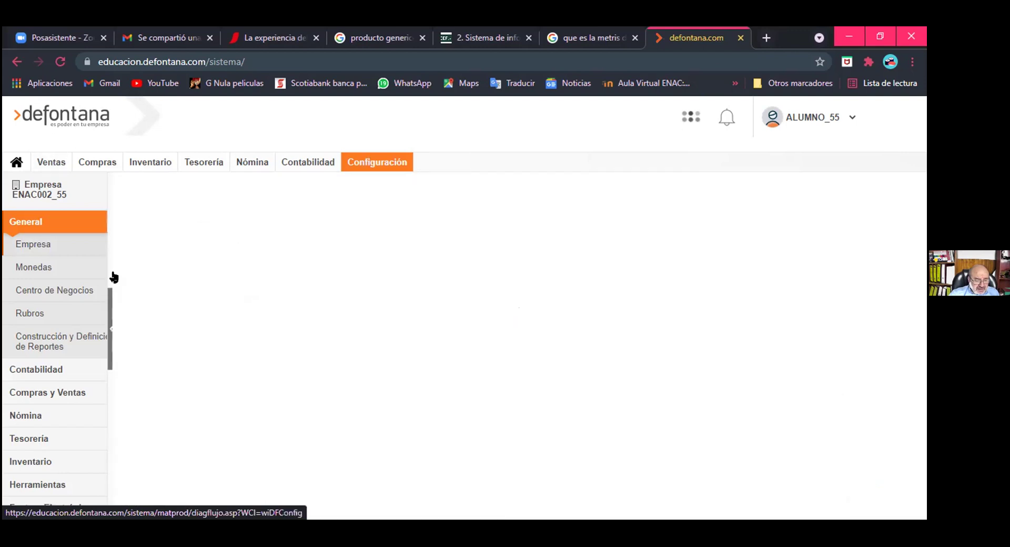
click(50, 418)
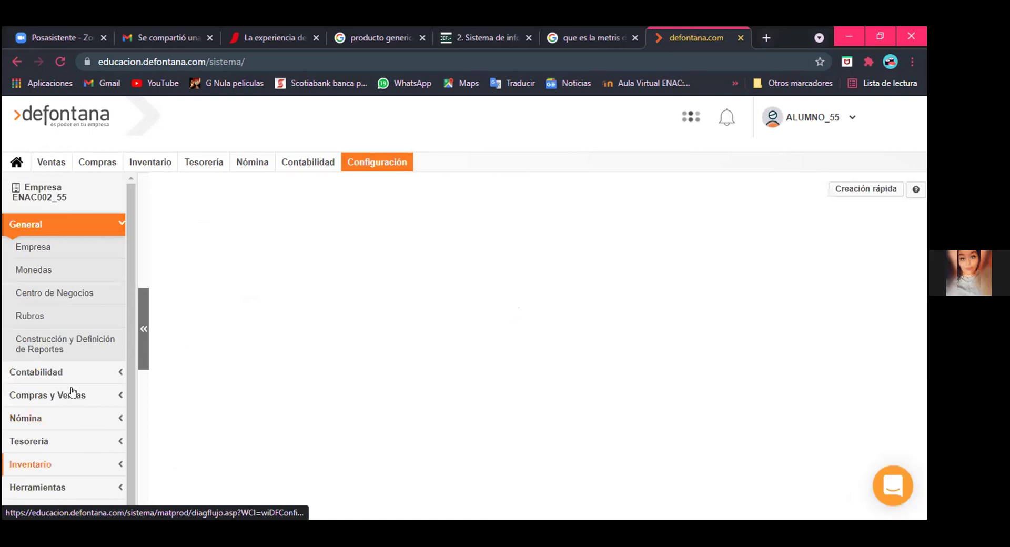
click(31, 464)
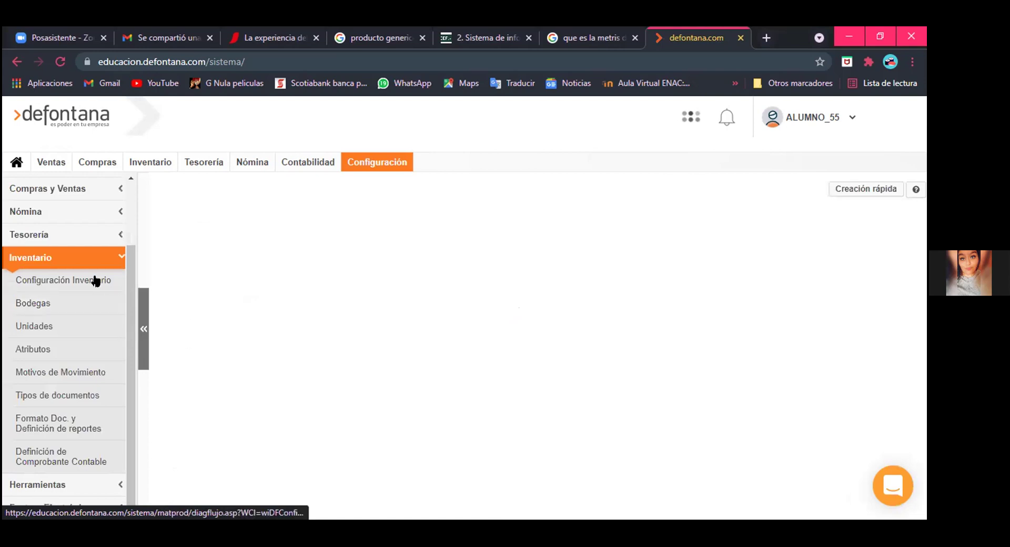
click(95, 281)
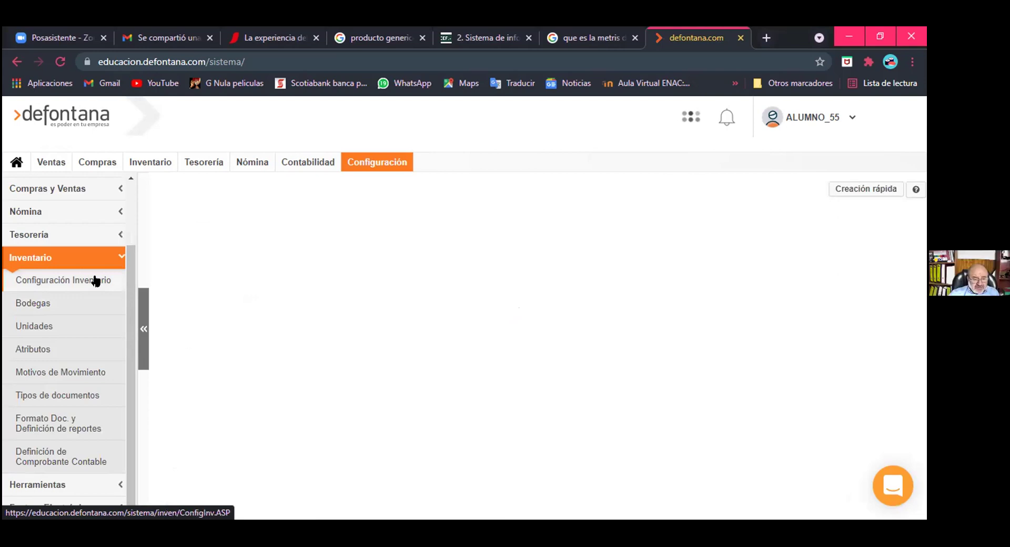
scroll(95, 282, up, 1)
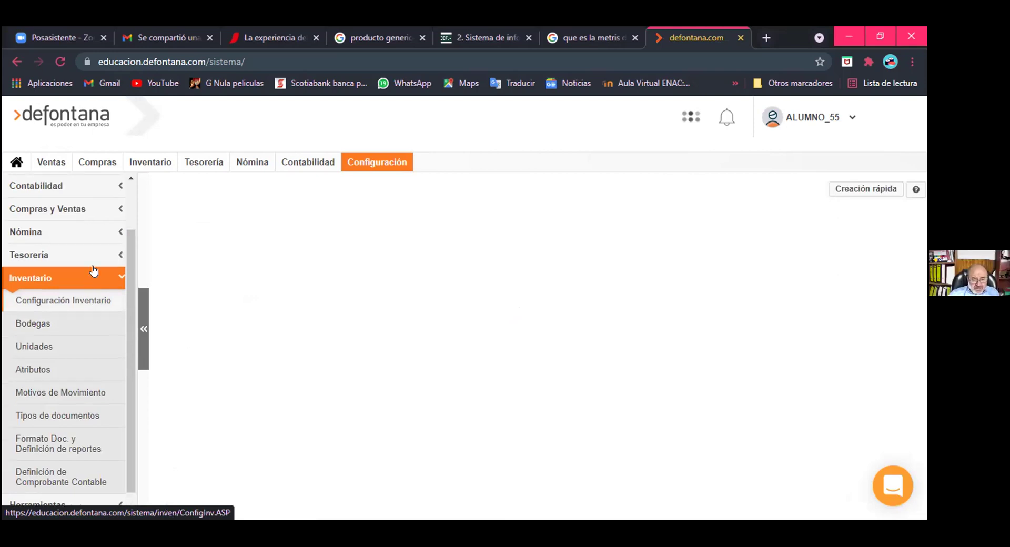
scroll(94, 271, down, 1)
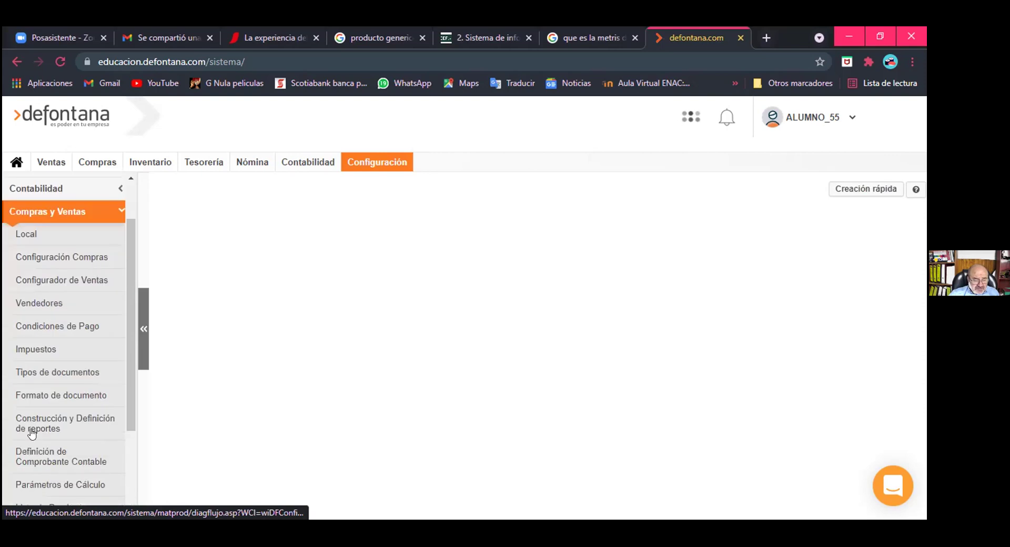
scroll(32, 442, down, 2)
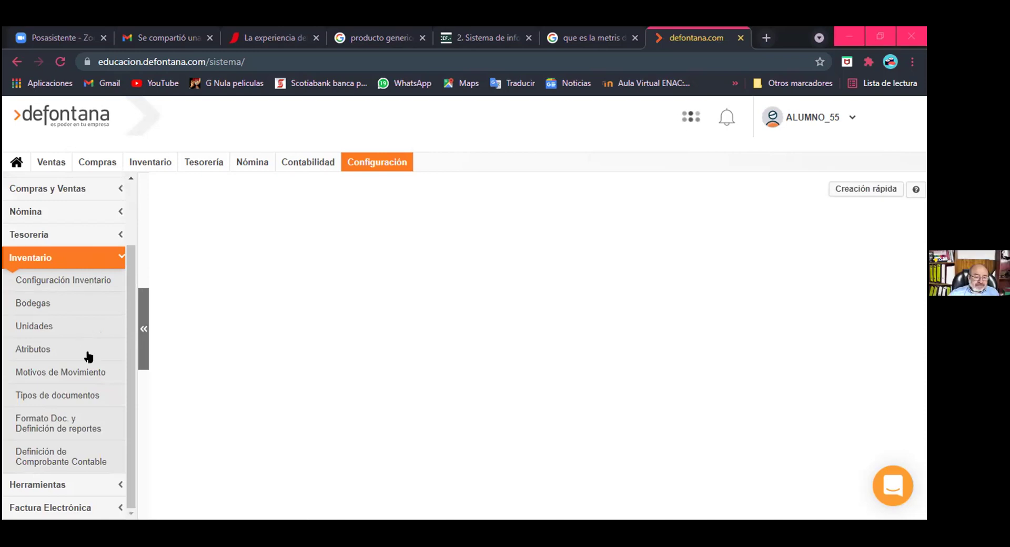
scroll(89, 357, up, 1)
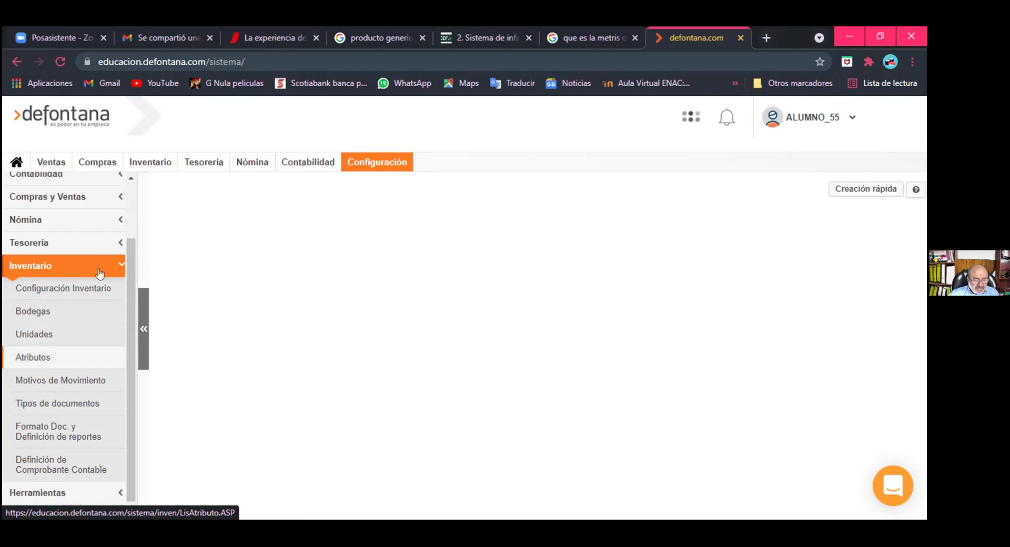
scroll(100, 273, down, 1)
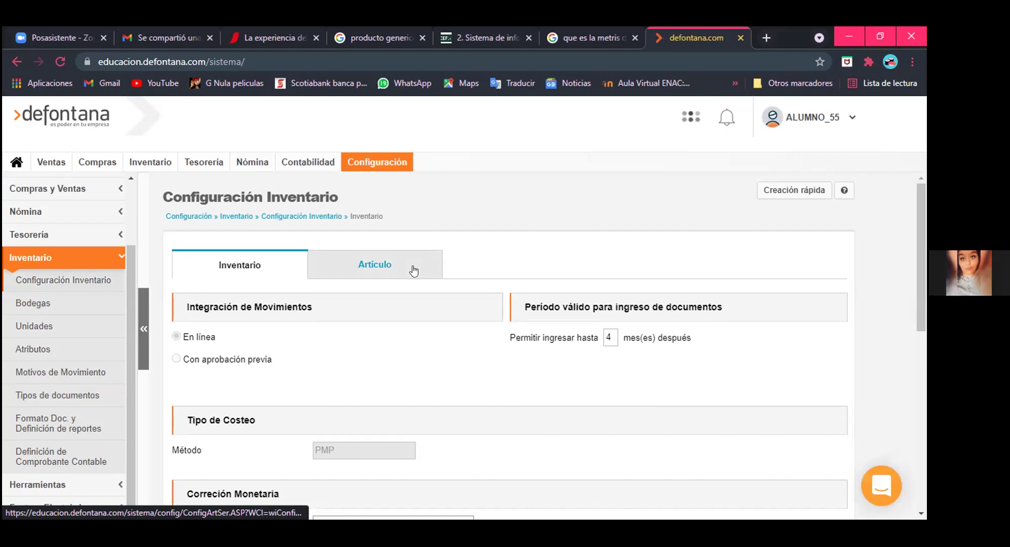
Step: Check the Artículo tab settings, then open Bodegas showing the single warehouse BODEGA CENTRAL
click(413, 271)
scroll(388, 263, down, 1)
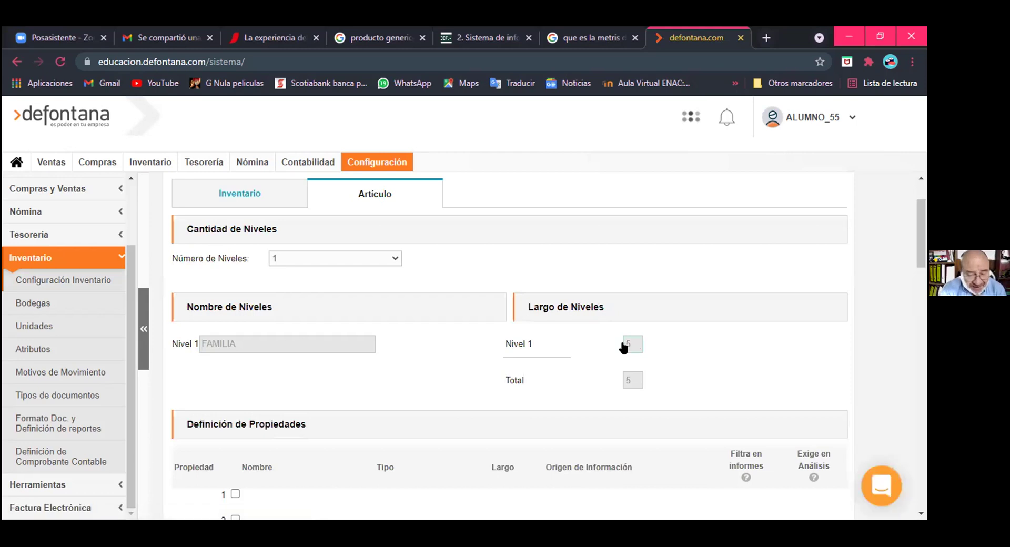
scroll(597, 350, down, 4)
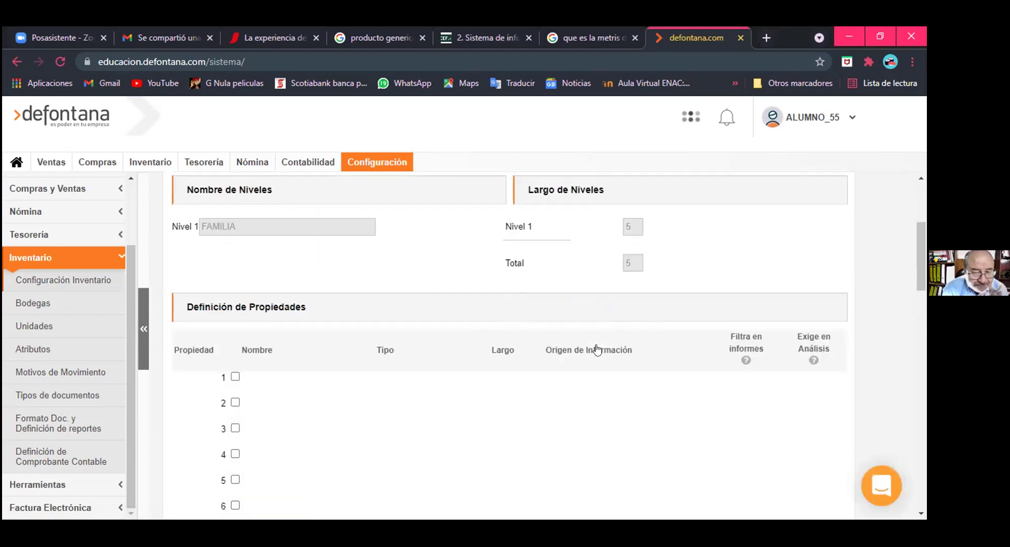
click(55, 307)
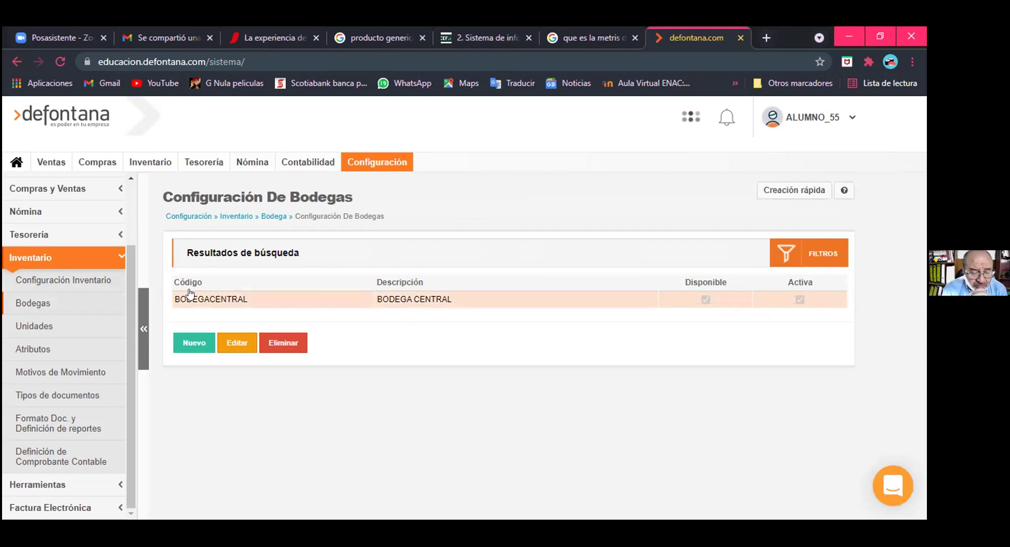
Step: Open Compras y Ventas > Local, find the Lista de Locales empty, and start a new Local
click(94, 188)
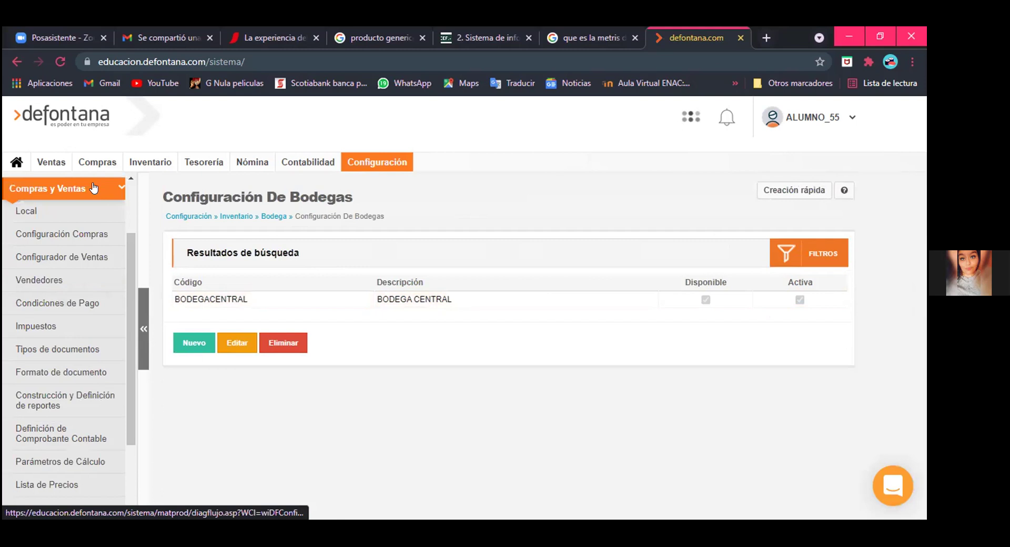
click(78, 210)
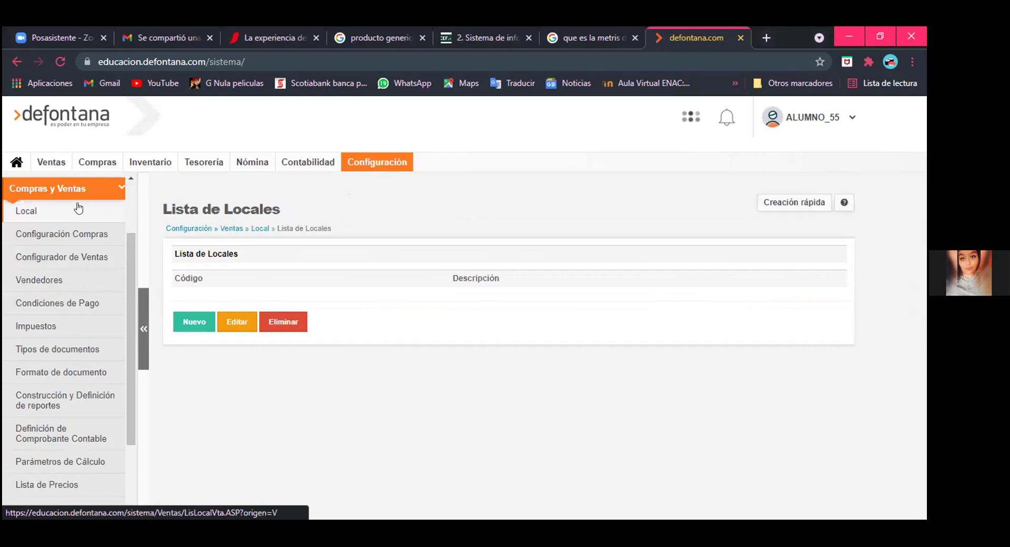
click(192, 319)
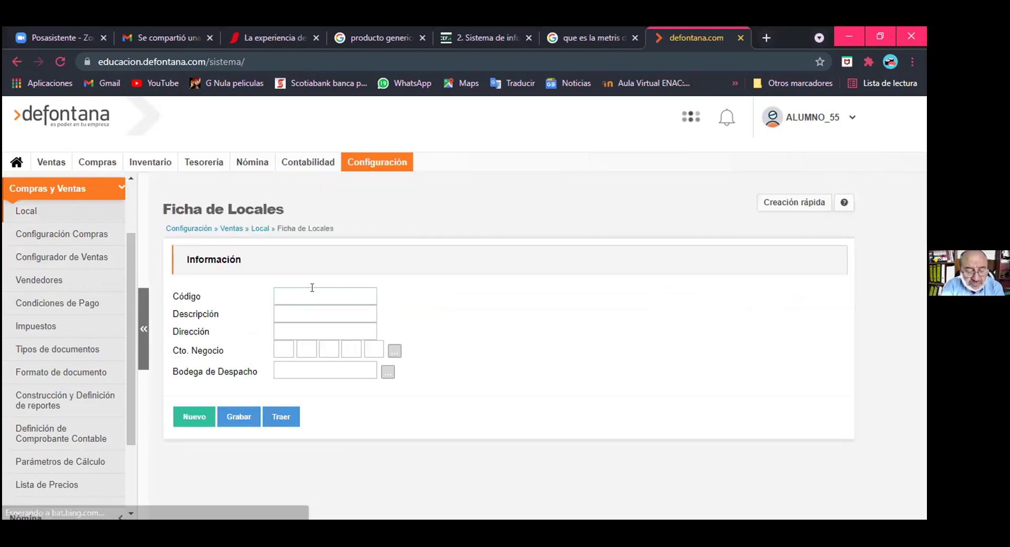
Step: Enter the new Local's Código and Descripción as 'Local 1', correcting typos
click(312, 288)
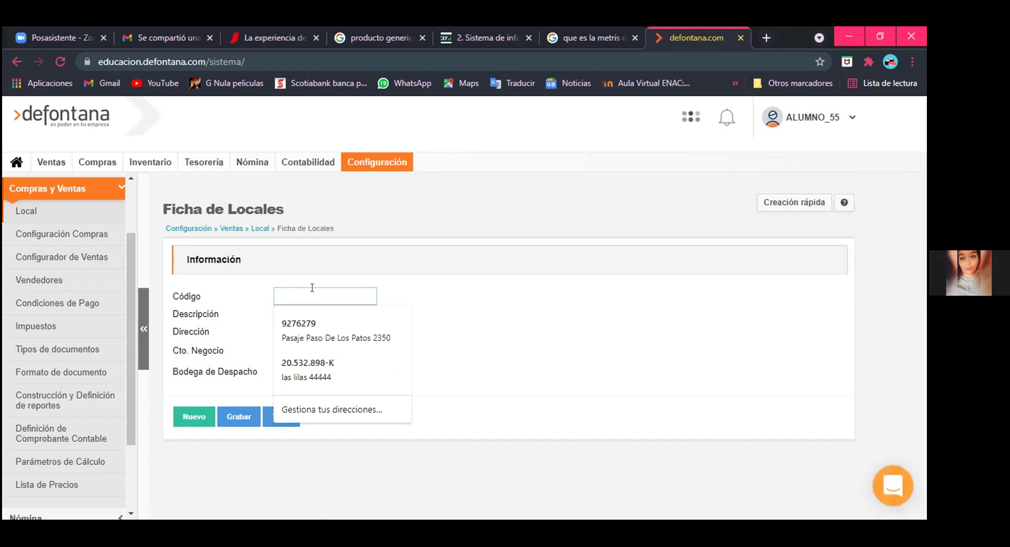
text(1)
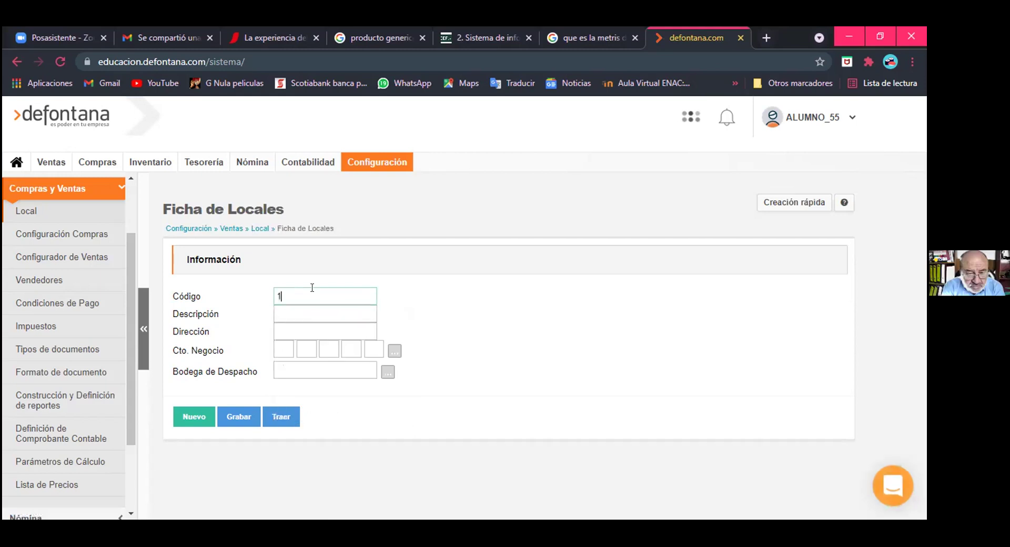
key(BackSpace)
text(loc)
key(BackSpace)
key(BackSpace)
key(BackSpace)
text(Local 1)
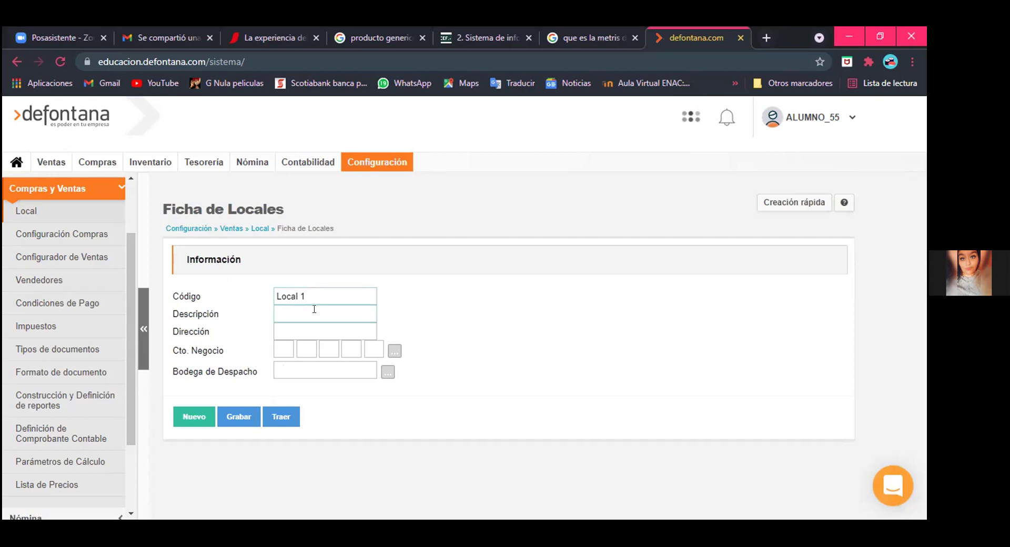
text(Local 1)
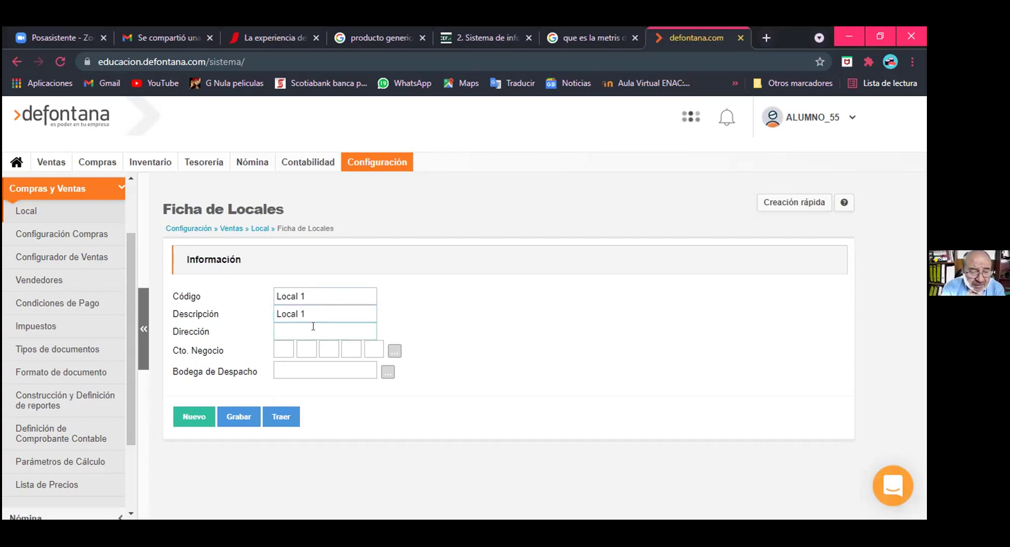
Step: Fill the address with the saved las lilas 44444 and pick a cost centre
click(313, 331)
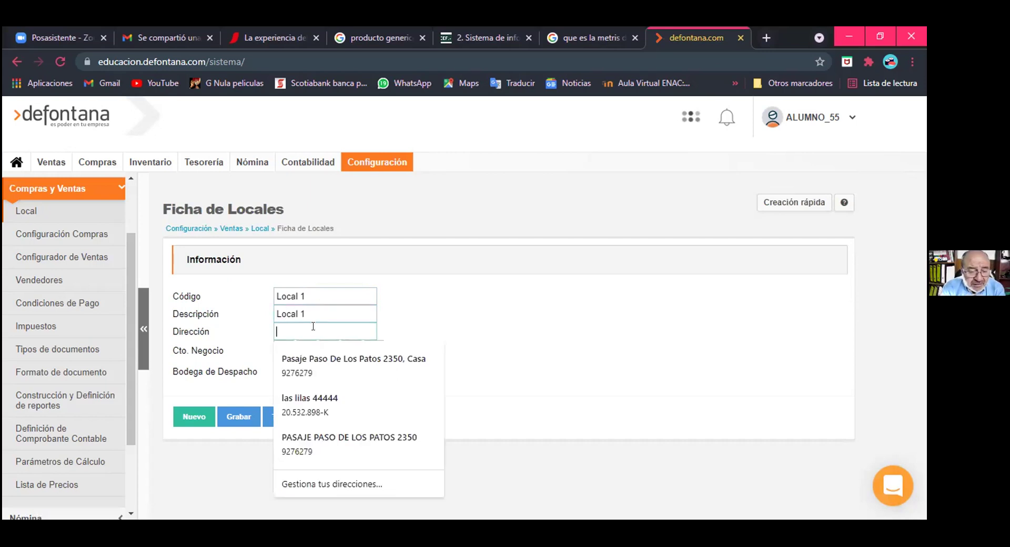
click(296, 395)
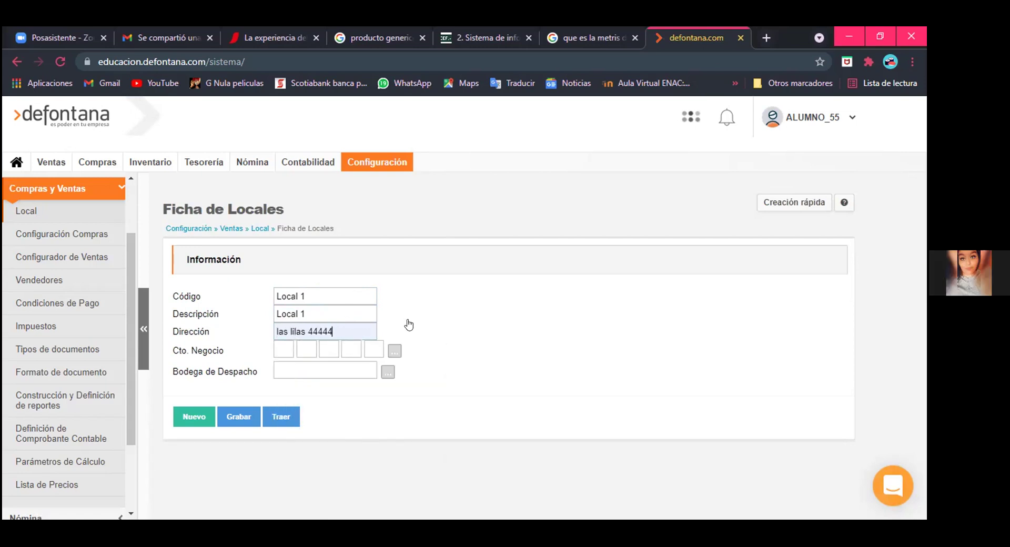
click(394, 351)
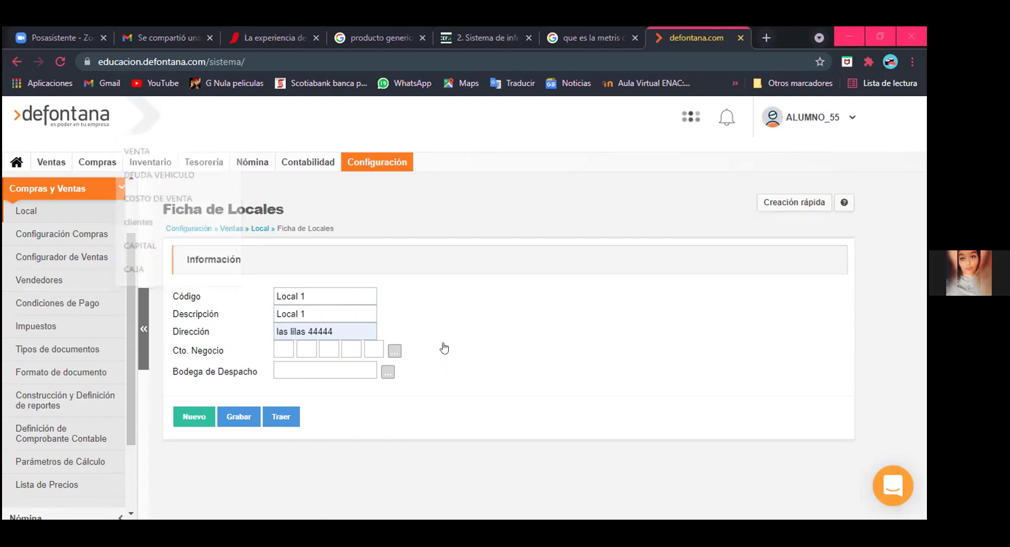
click(110, 285)
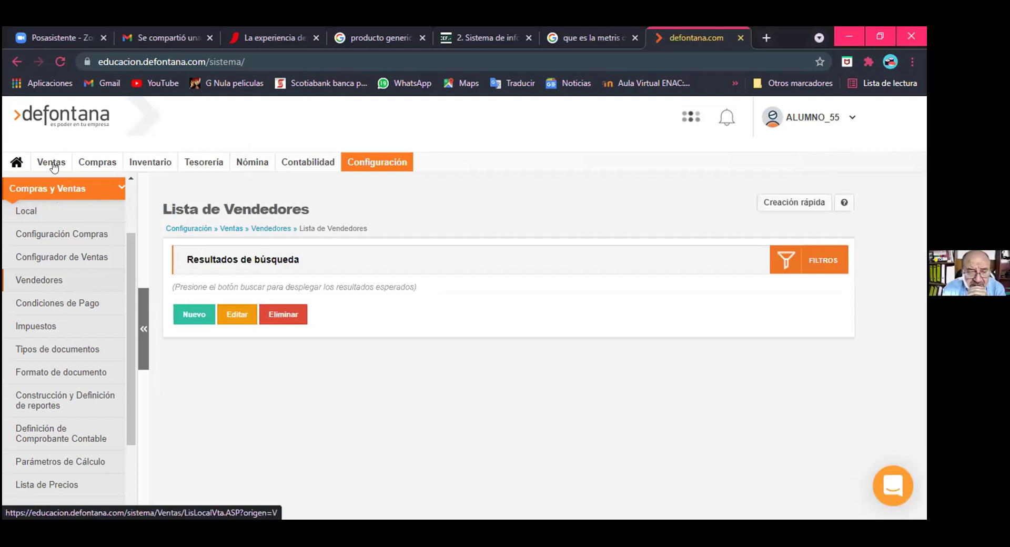
Step: Restart a new Local with Código 'Local 1' and the saved las lilas 44444 address
click(52, 206)
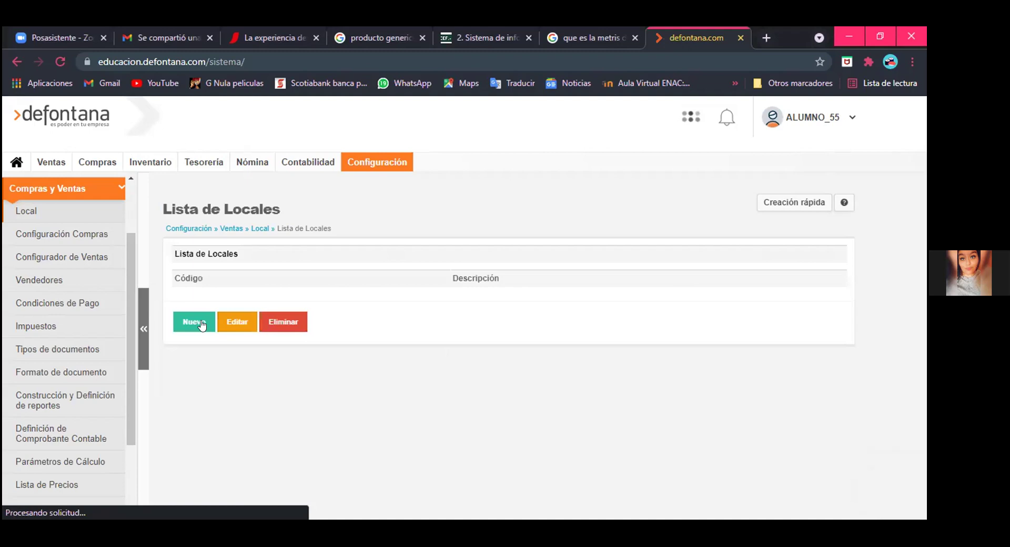
click(194, 322)
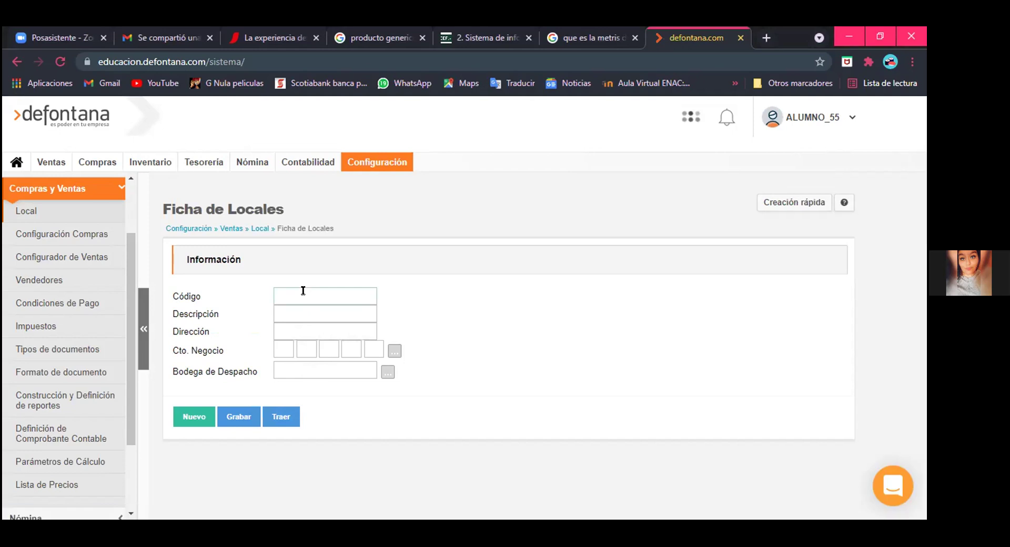
click(303, 291)
text(Loc)
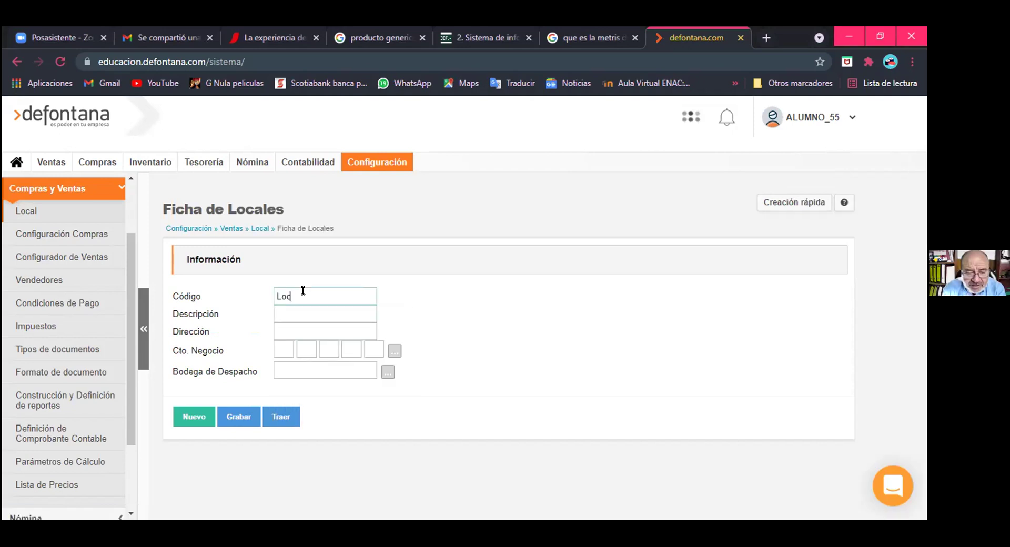
text(al 1)
click(299, 306)
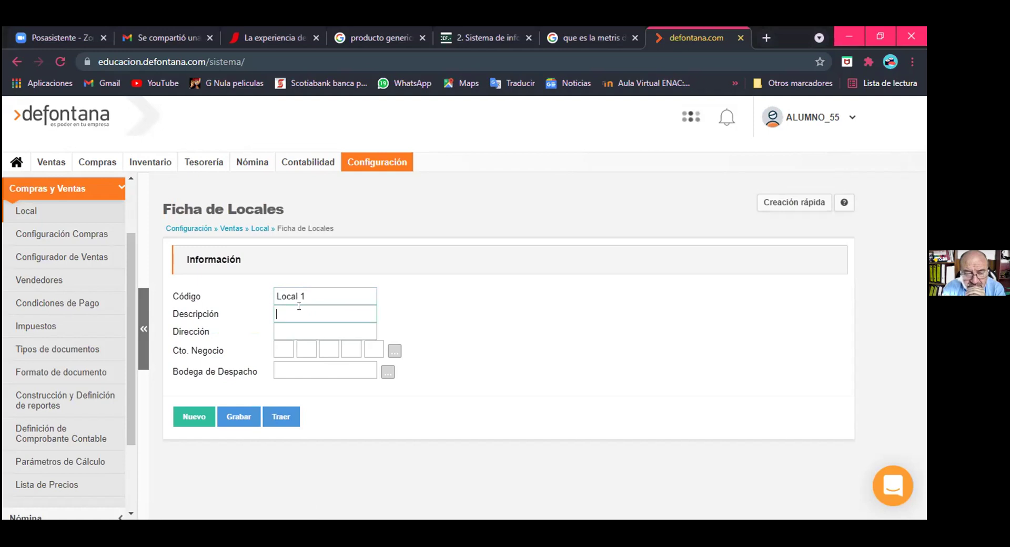
text(Local 1)
click(294, 325)
key(Down)
key(Return)
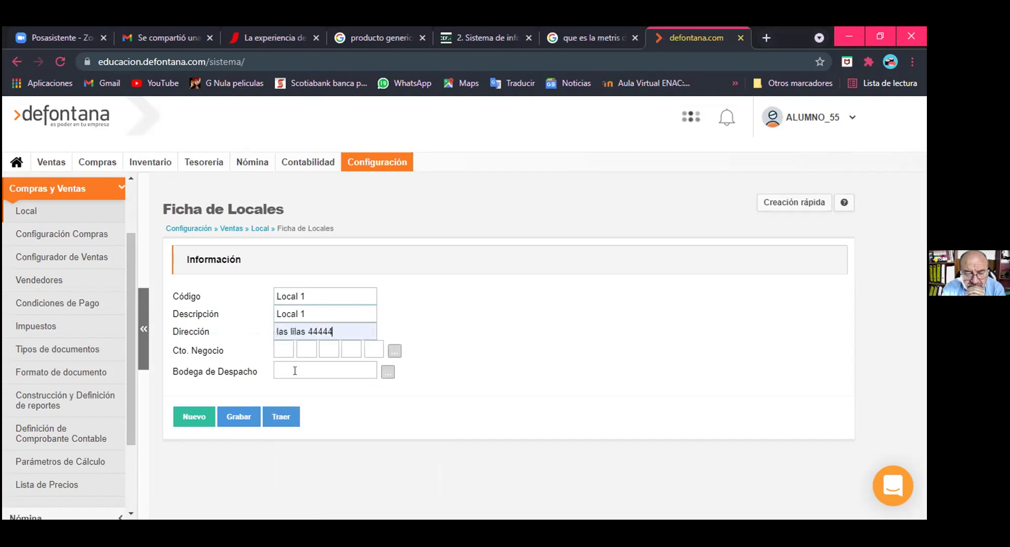
Step: Set the VENTAS business centre and BODEGA CENTRAL dispatch warehouse, then save the Local
click(394, 351)
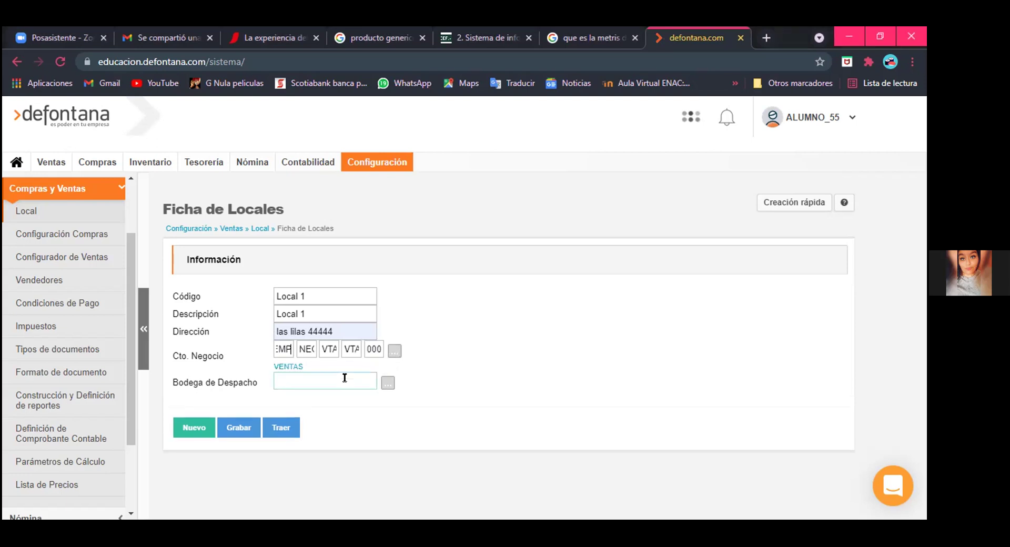
click(387, 383)
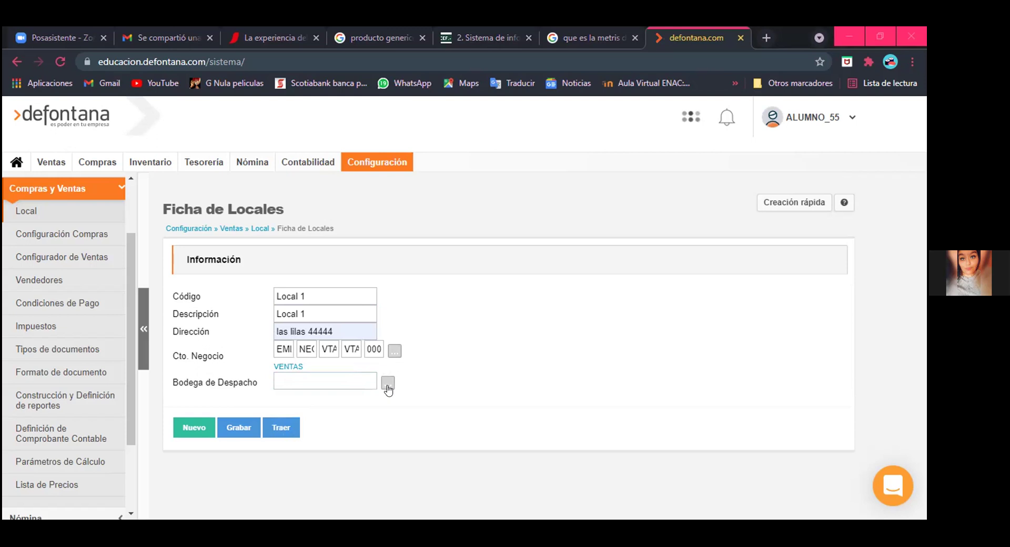
click(388, 389)
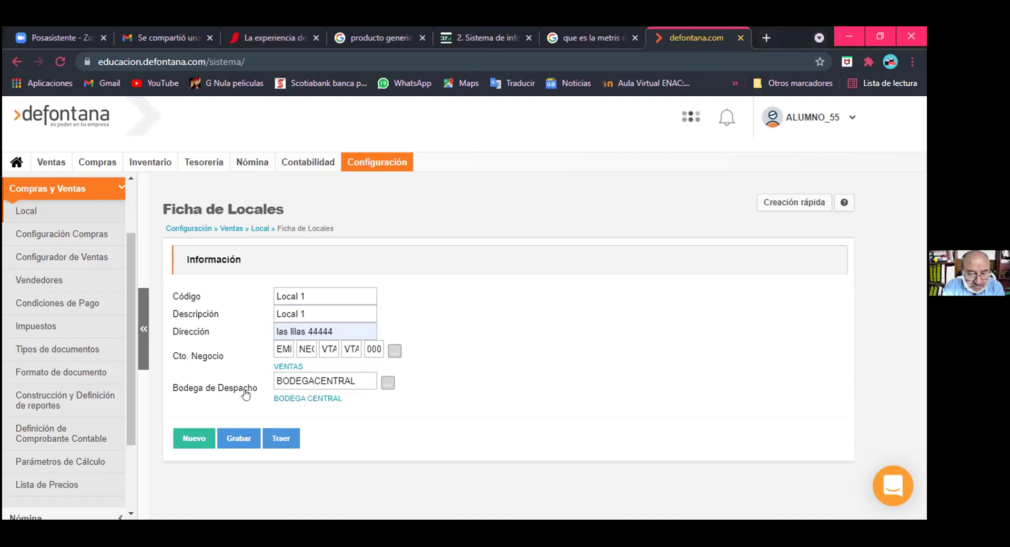
click(223, 443)
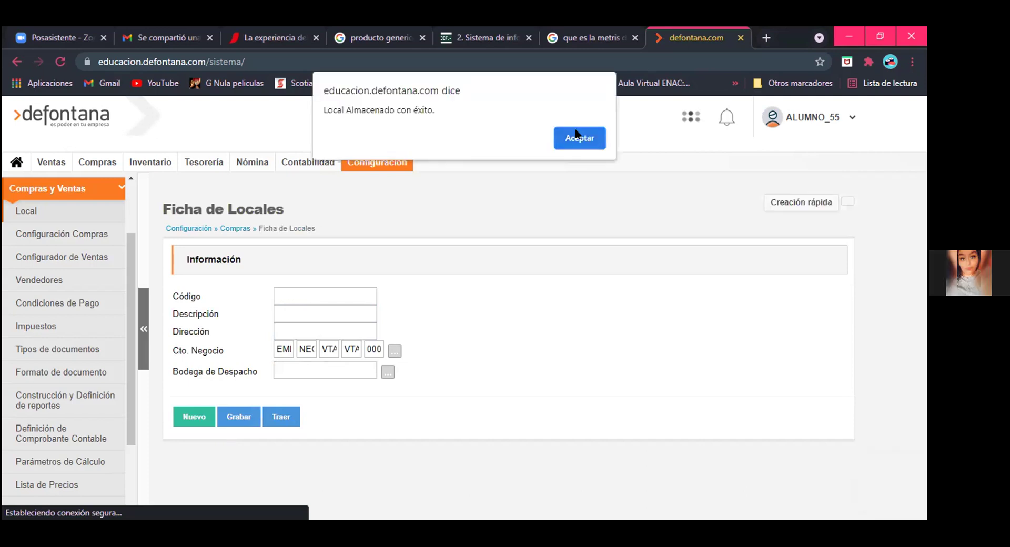
key(Return)
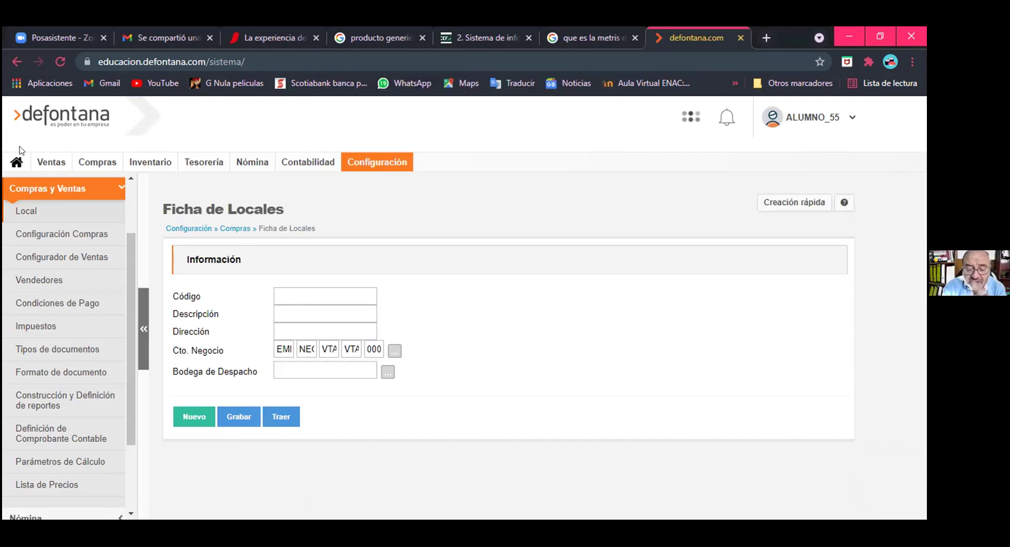
Step: From Ventas > Listado de Documentos, create a new BOLETA DE VENTA AFECTA number 1
click(51, 163)
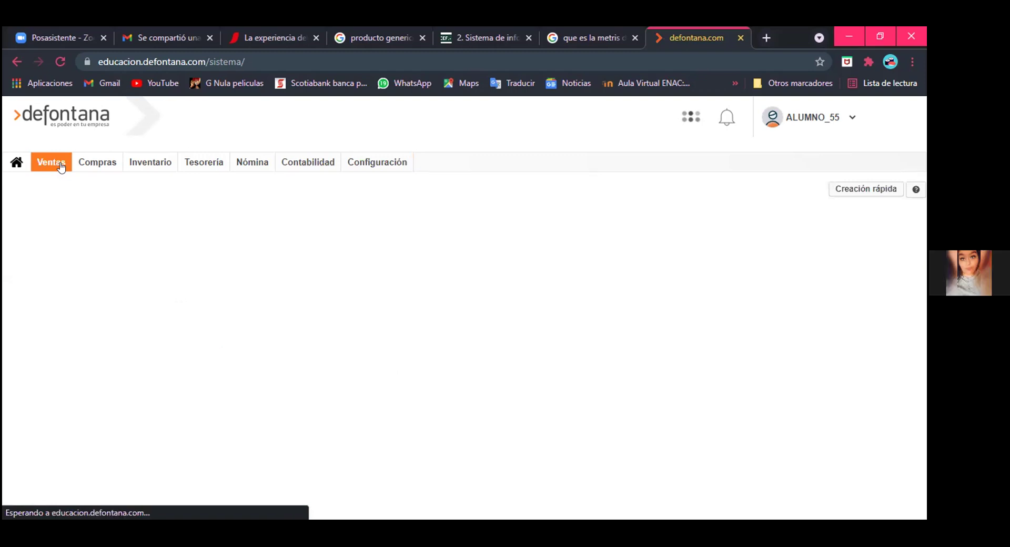
click(92, 304)
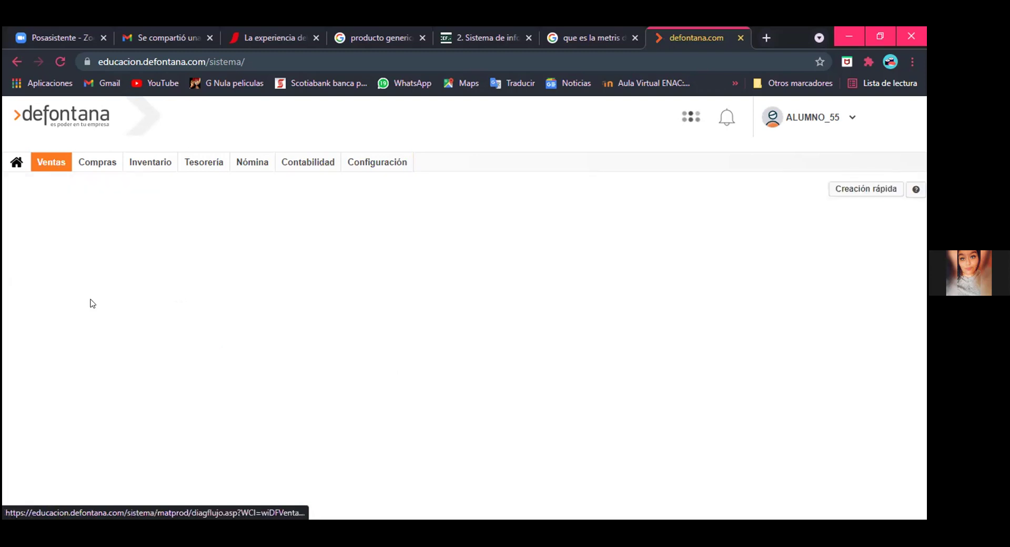
click(88, 304)
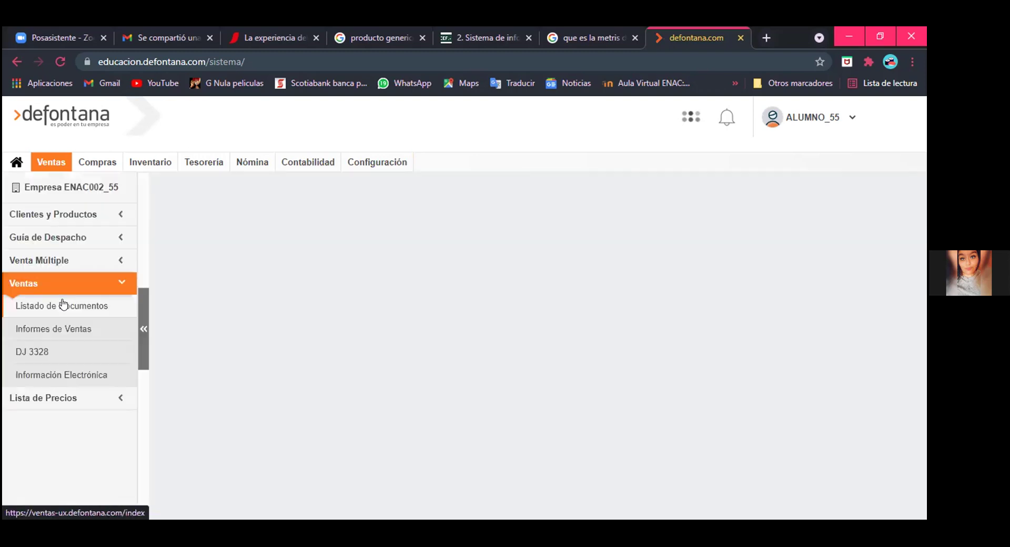
click(63, 304)
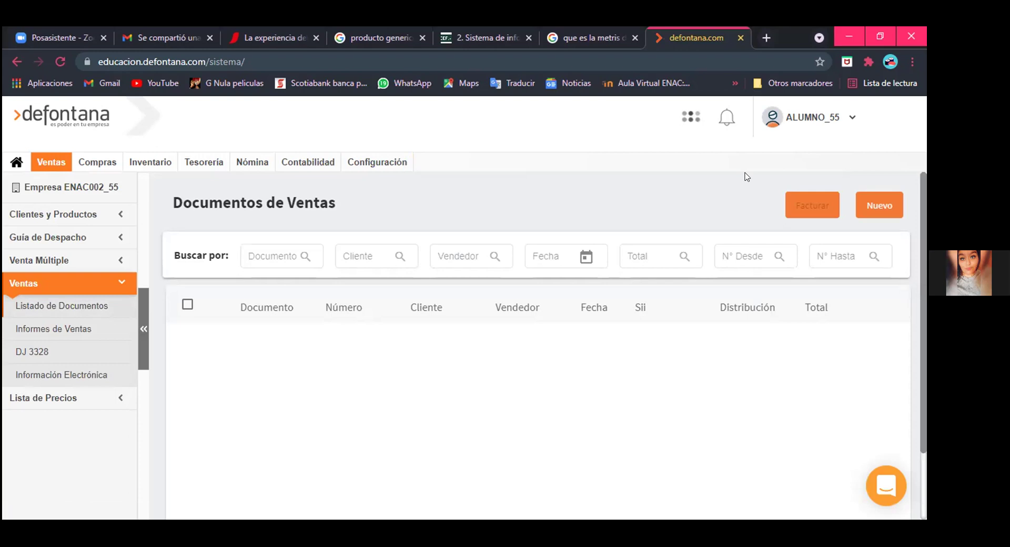
scroll(332, 367, down, 2)
scroll(331, 369, up, 2)
click(887, 210)
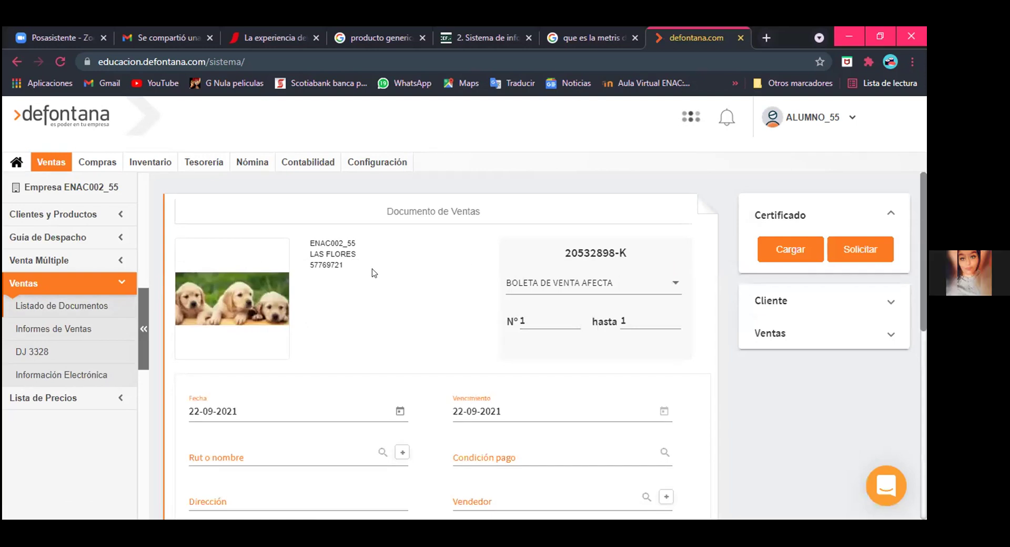
Step: Search for and select the boleta's client, filling in its address
scroll(326, 308, down, 3)
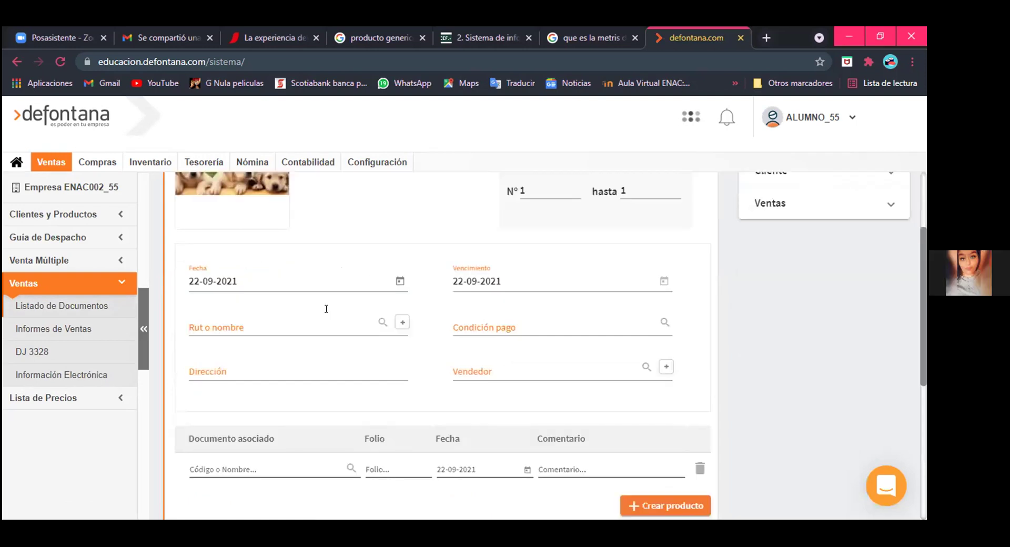
click(326, 309)
text(ja)
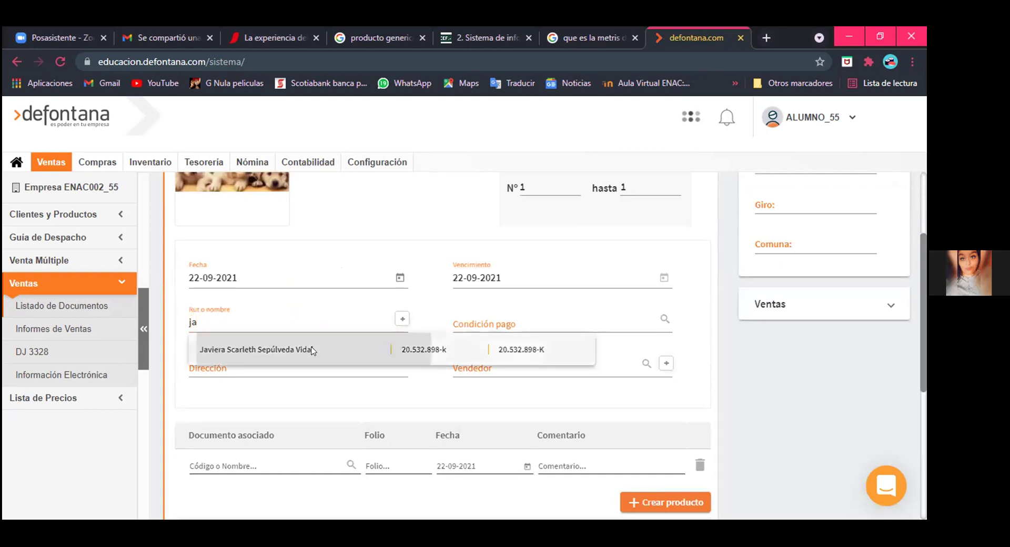
click(416, 359)
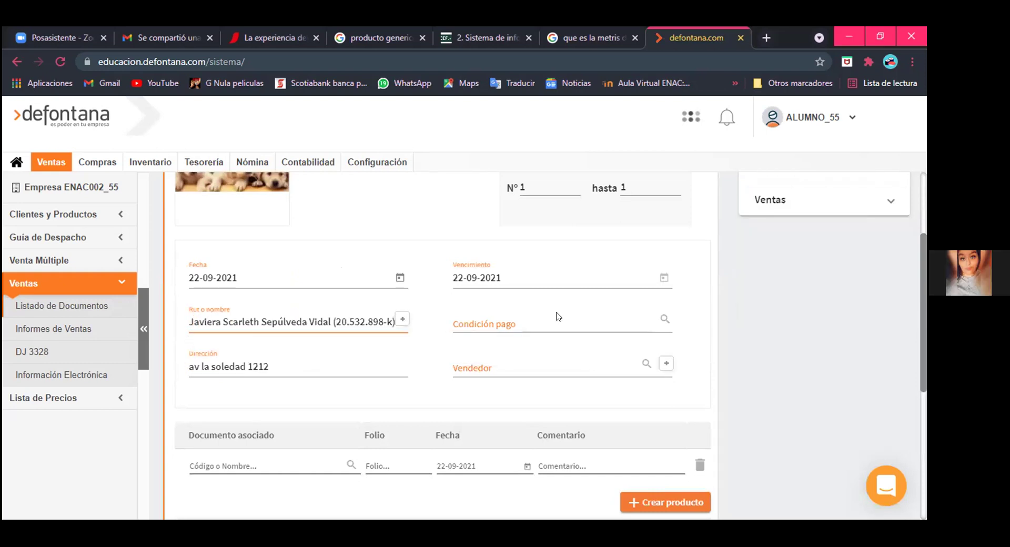
Step: Set payment condition CONTADO and salesperson VENDEDOR (VENDEDOR) on the boleta
click(553, 321)
text(contadp)
key(BackSpace)
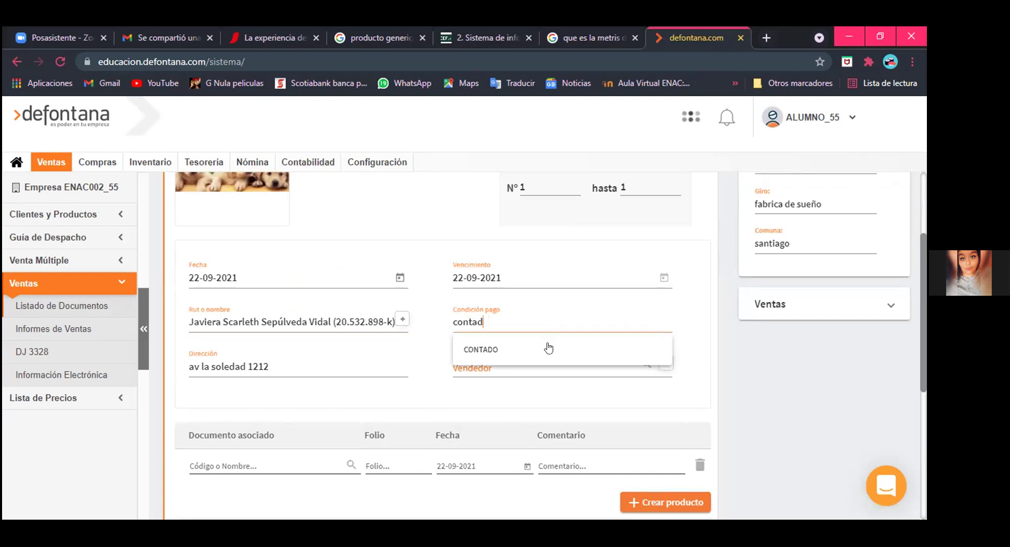
click(549, 347)
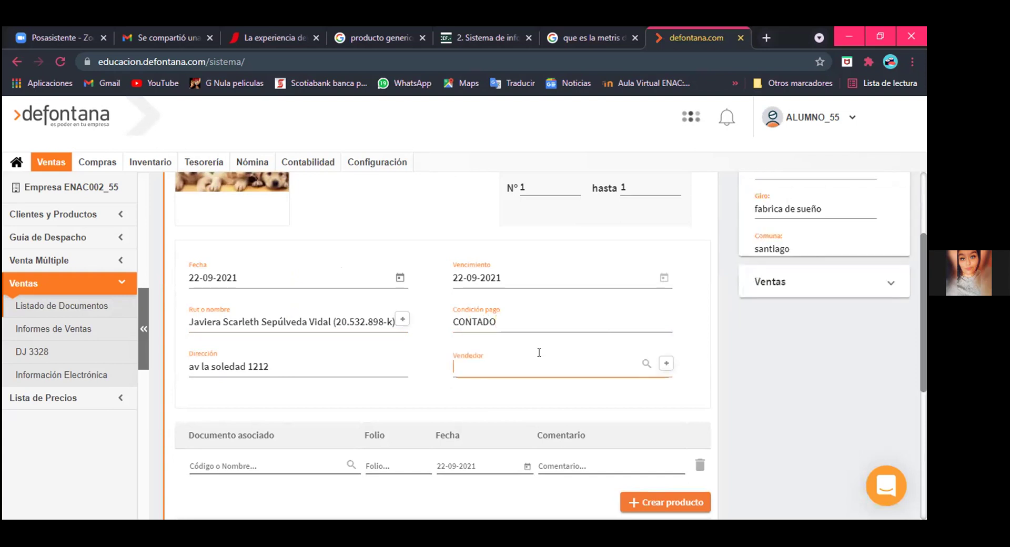
text(v)
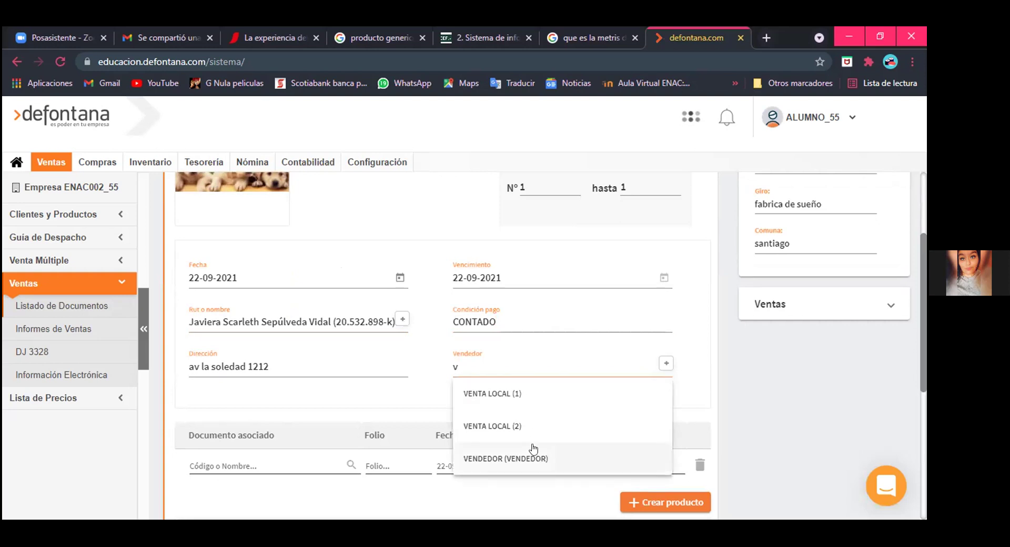
click(533, 453)
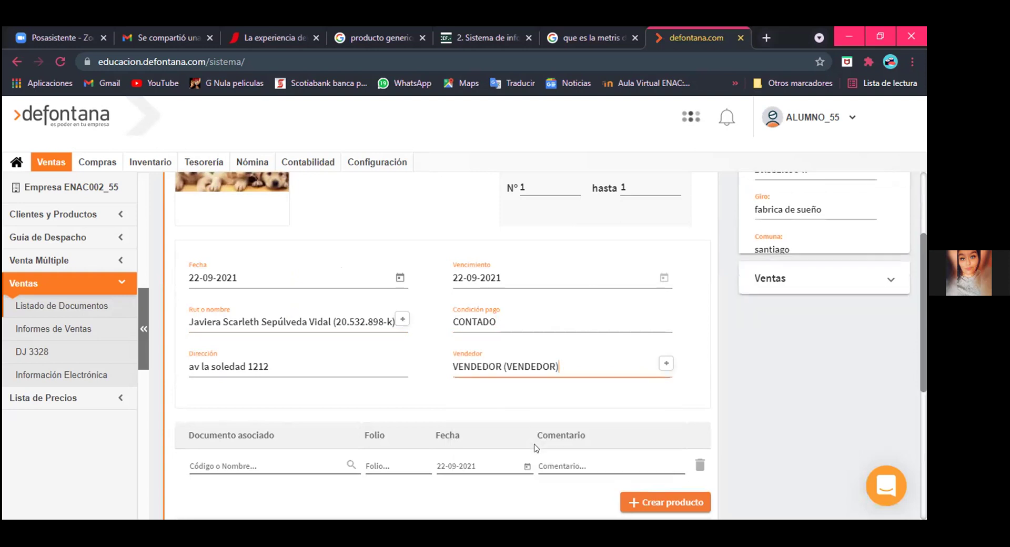
scroll(387, 390, down, 3)
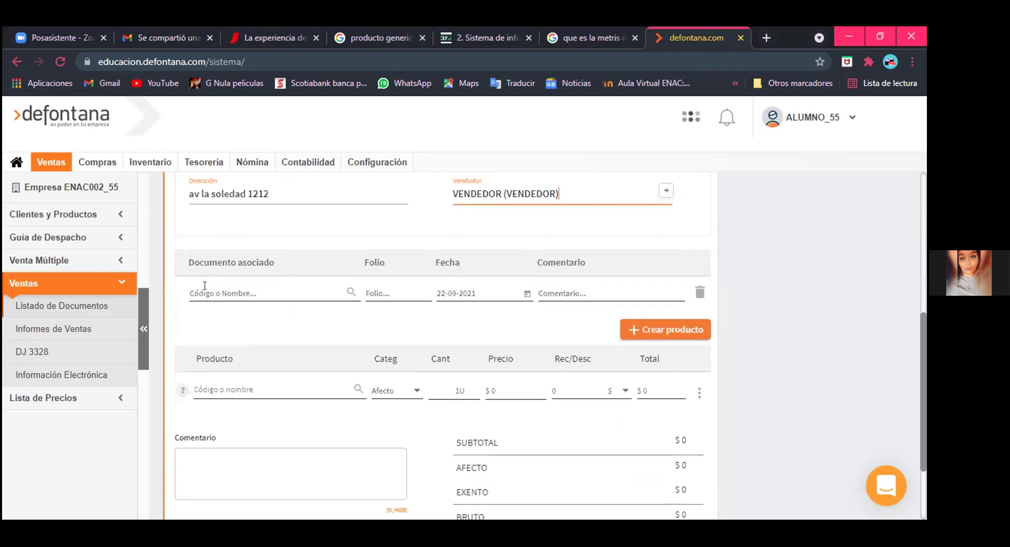
Step: Add product A1001 Articulo de prueba to the first line with quantity 10
click(226, 391)
text(a1)
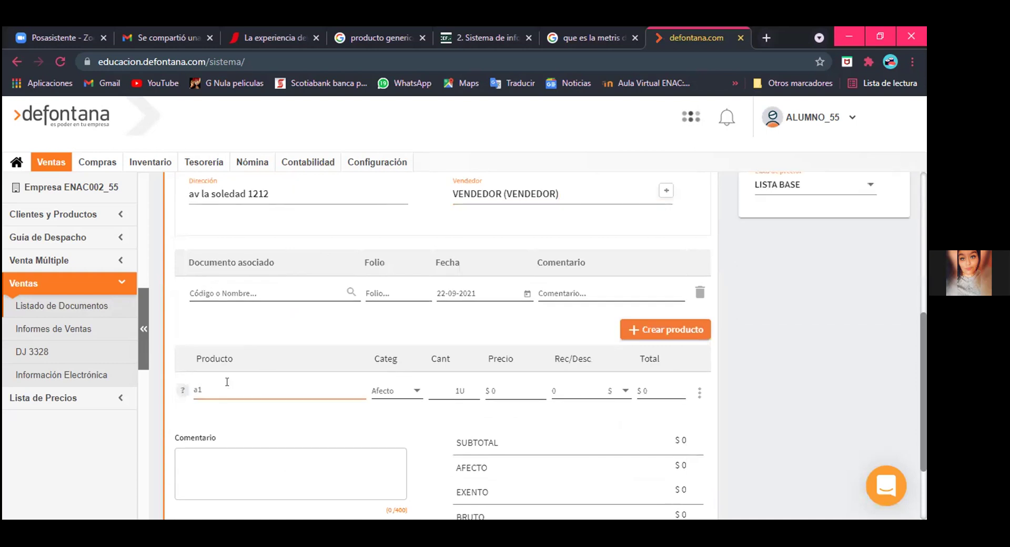
text(00)
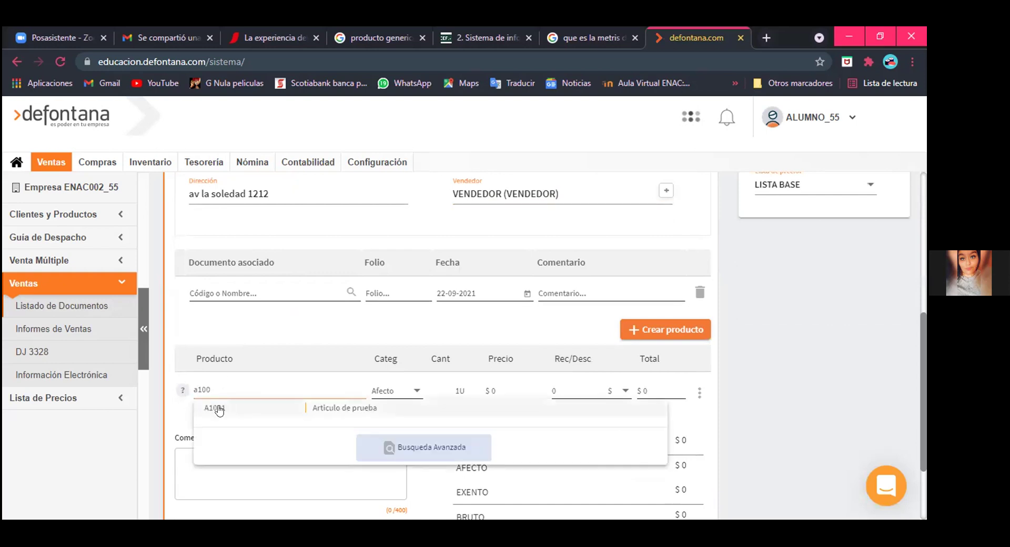
click(259, 409)
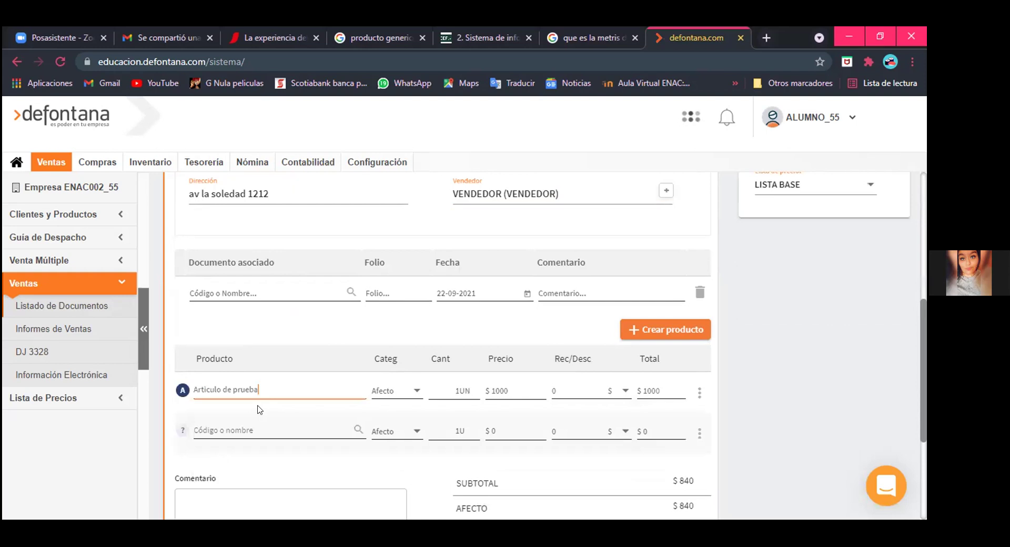
scroll(258, 410, down, 1)
double_click(456, 316)
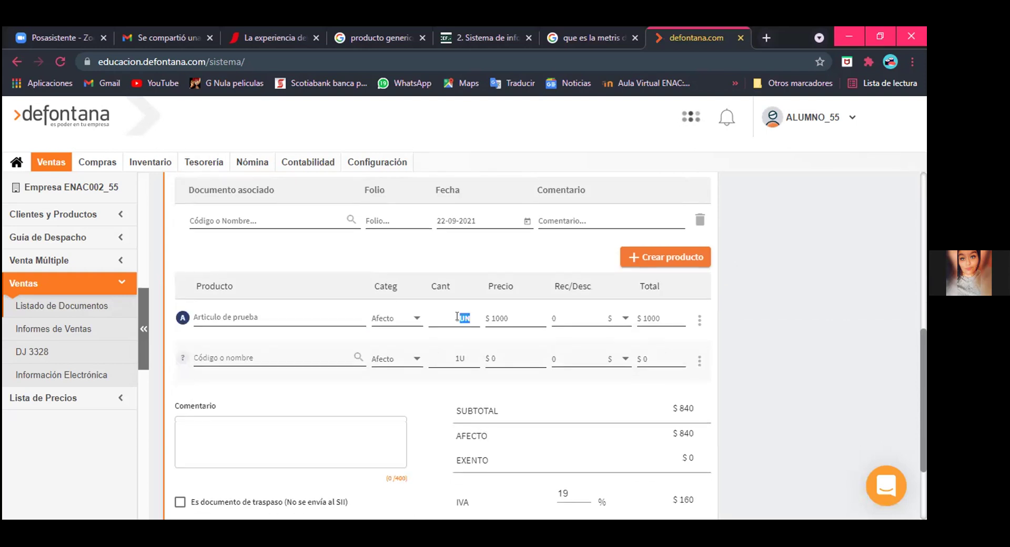
key(BackSpace)
text(10)
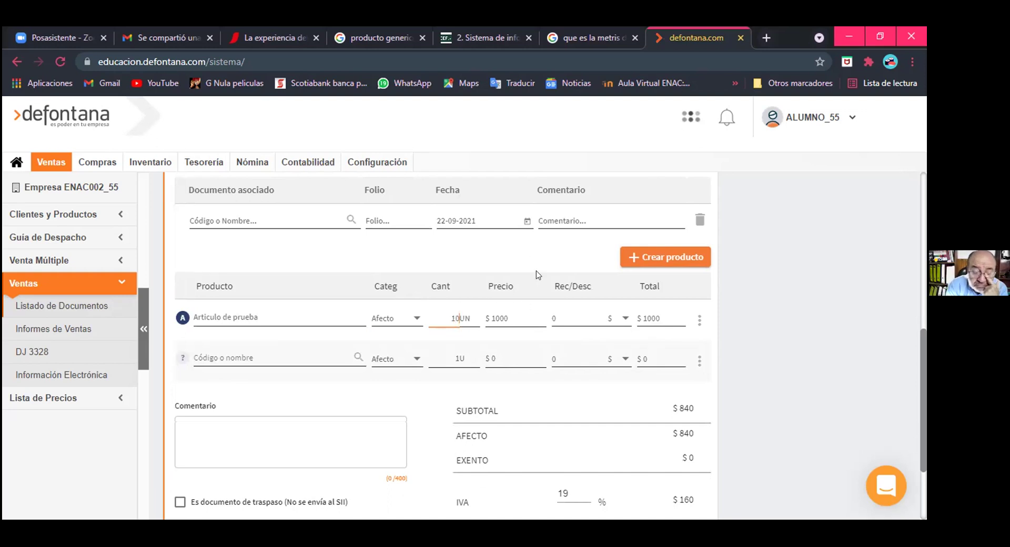
Step: Submit the $10,000 boleta for invoicing with Facturar
scroll(537, 274, down, 2)
scroll(538, 274, up, 2)
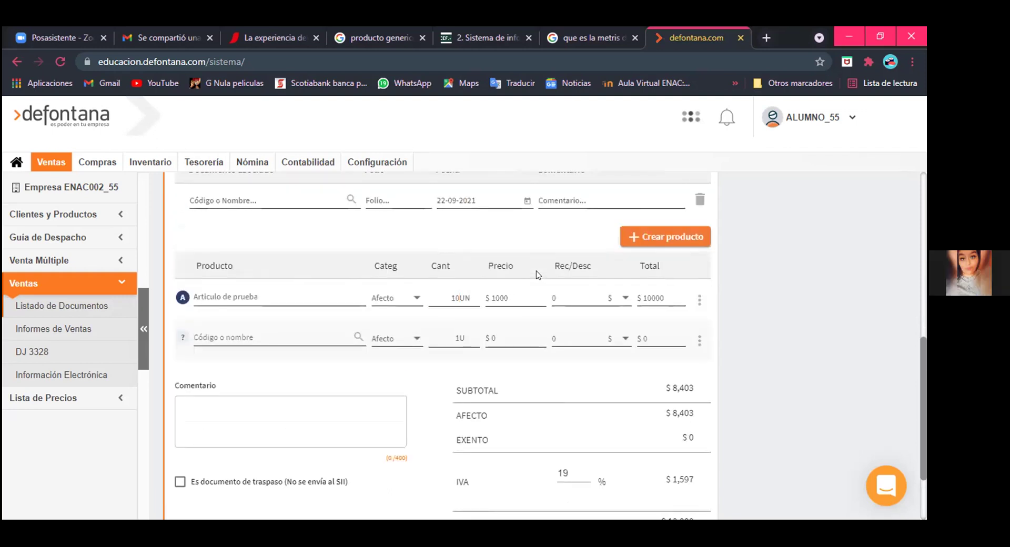
scroll(537, 275, down, 2)
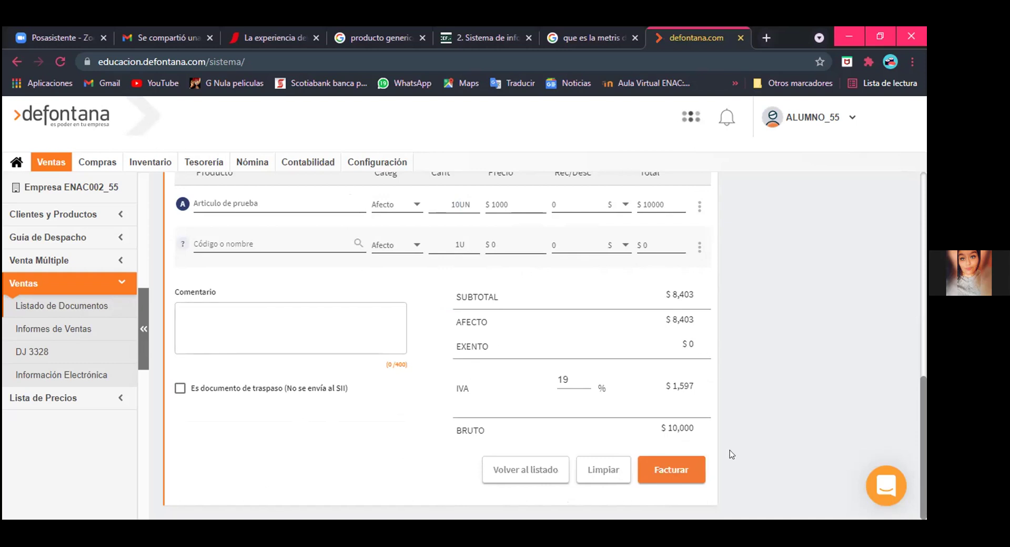
click(695, 466)
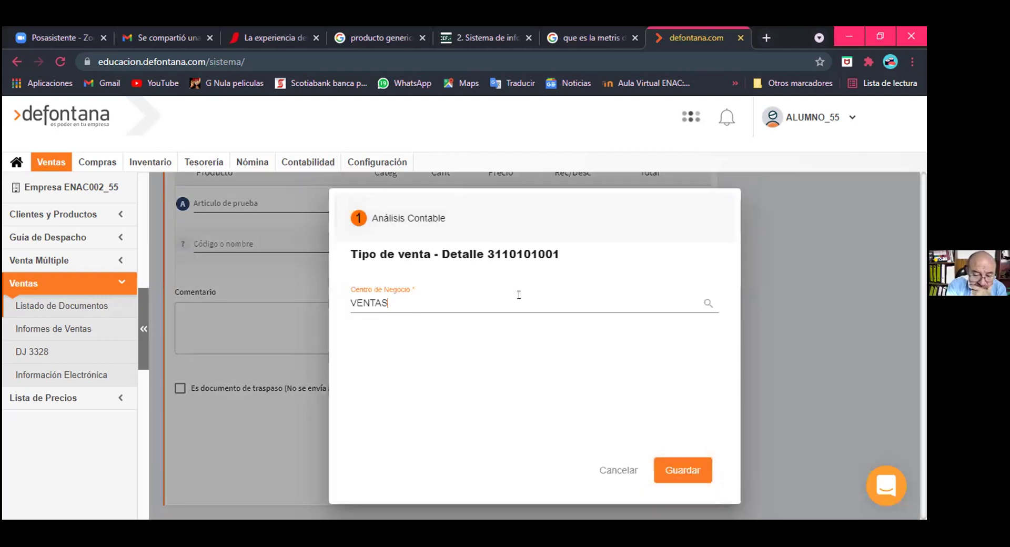
Step: Set Centro de Negocio to VENTAS, issue boleta N° 1 and review its print preview
key(Escape)
click(655, 457)
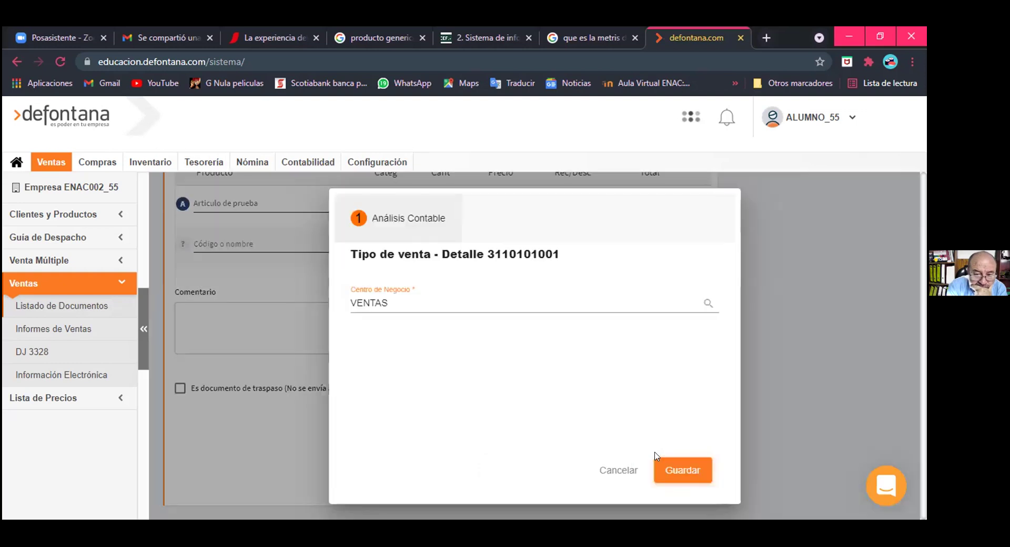
key(BackSpace)
key(BackSpace)
key(BackSpace)
key(BackSpace)
key(BackSpace)
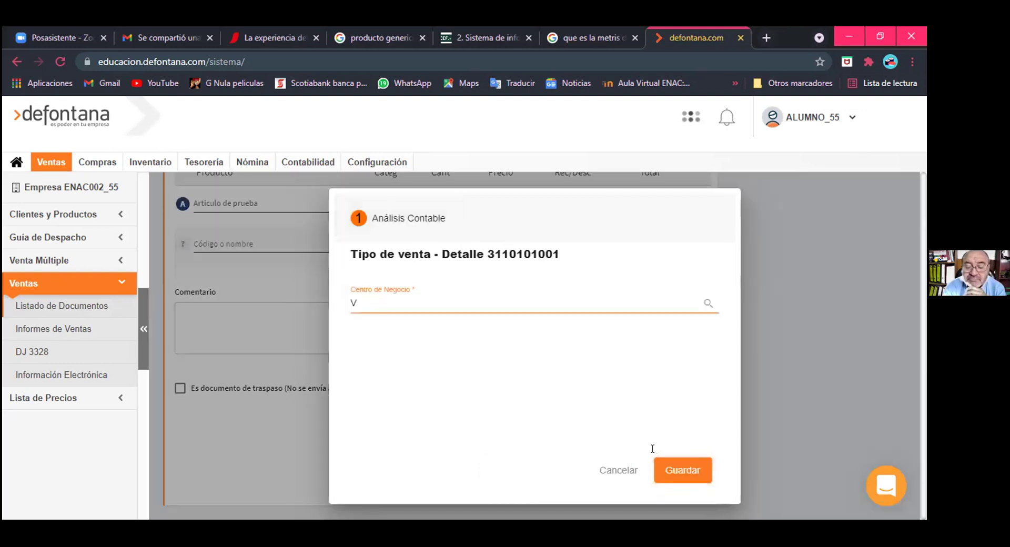
key(BackSpace)
text(ven)
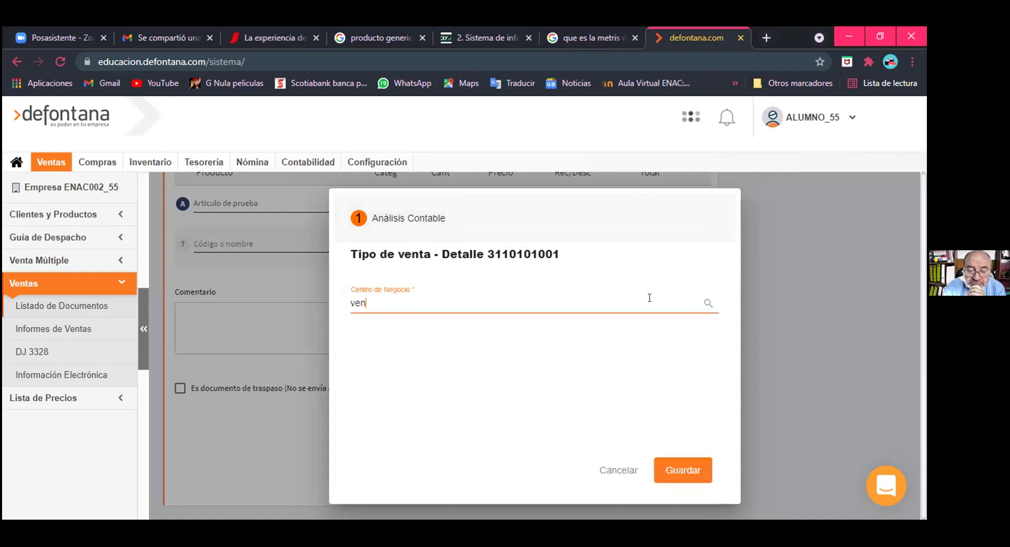
text(tas)
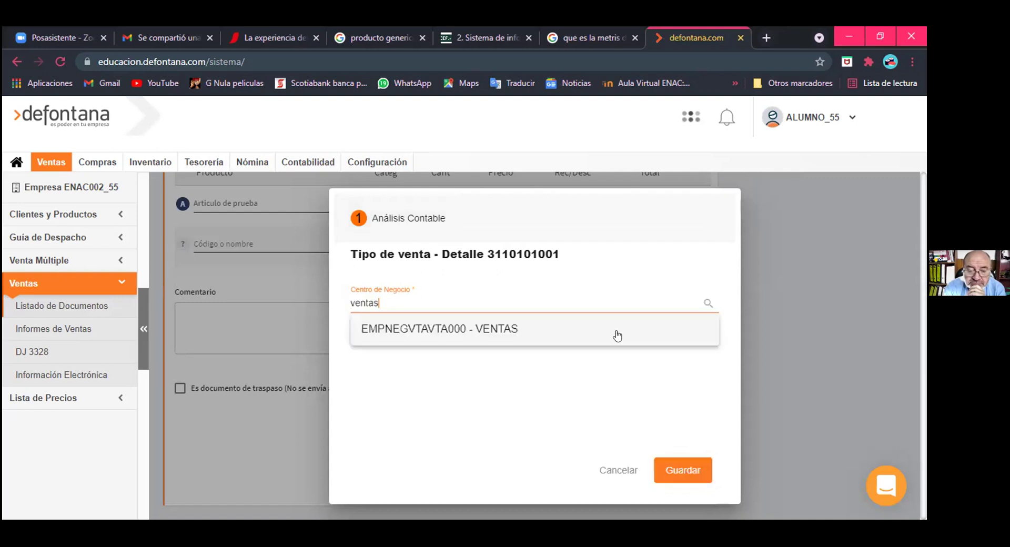
click(616, 330)
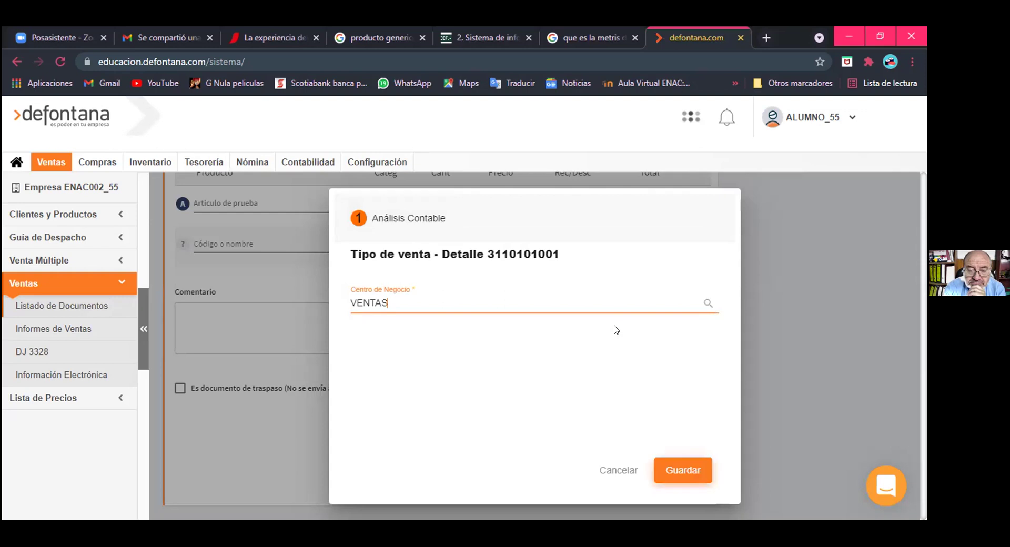
key(Return)
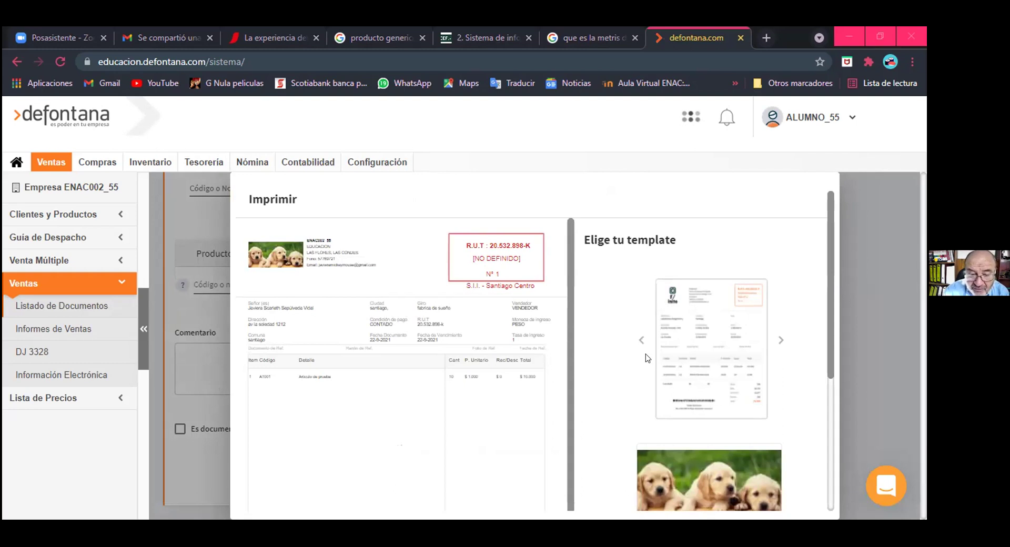
scroll(647, 359, down, 3)
scroll(317, 388, up, 3)
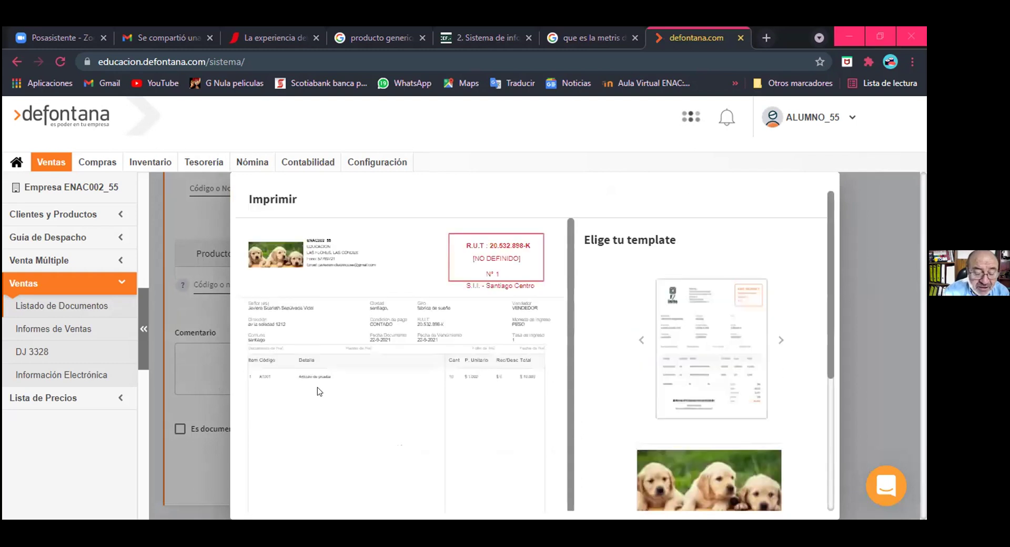
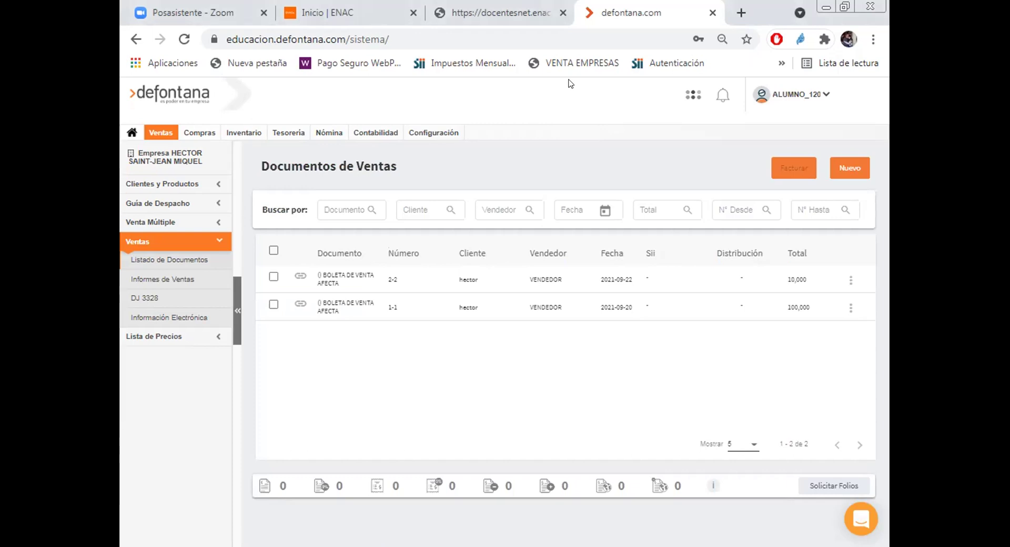
click(850, 279)
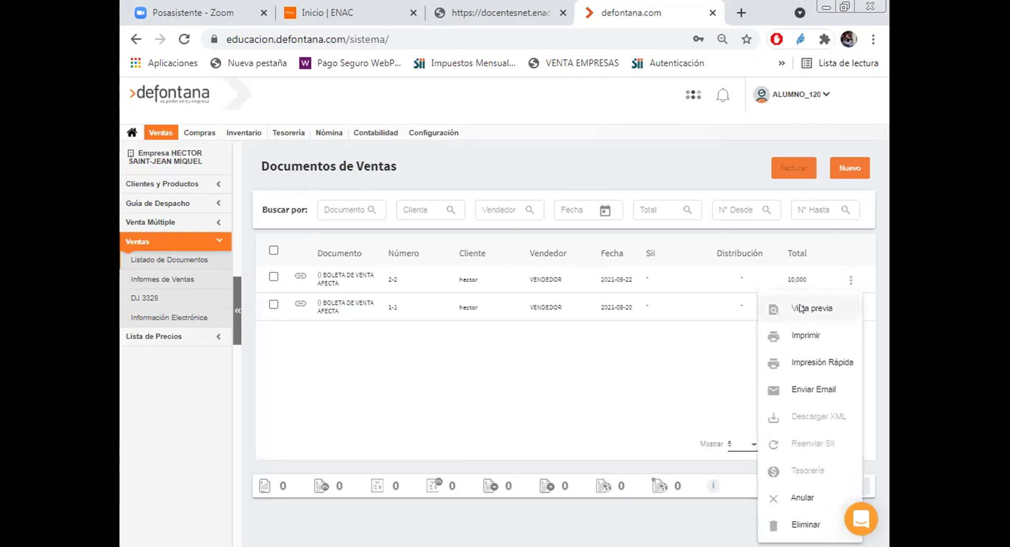
click(801, 309)
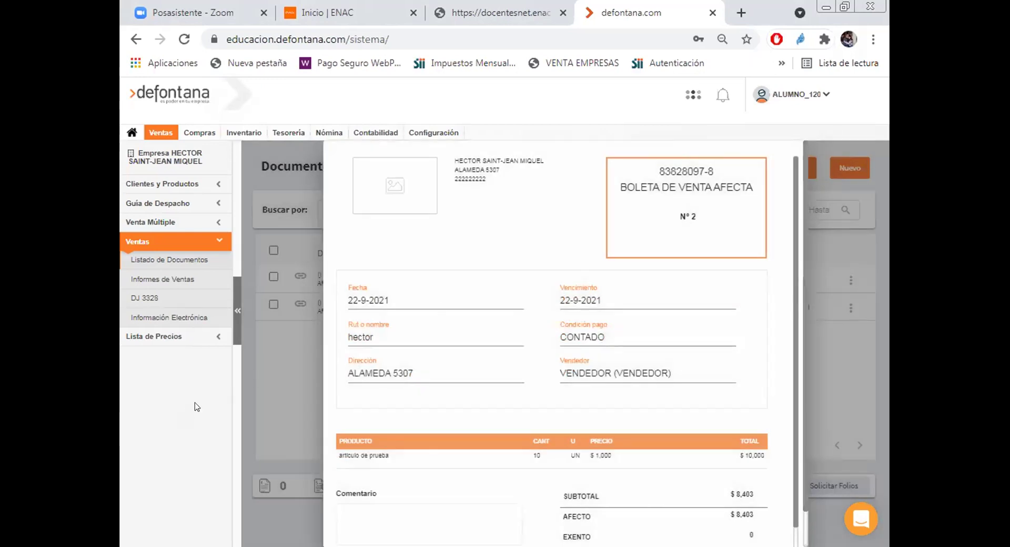
click(860, 387)
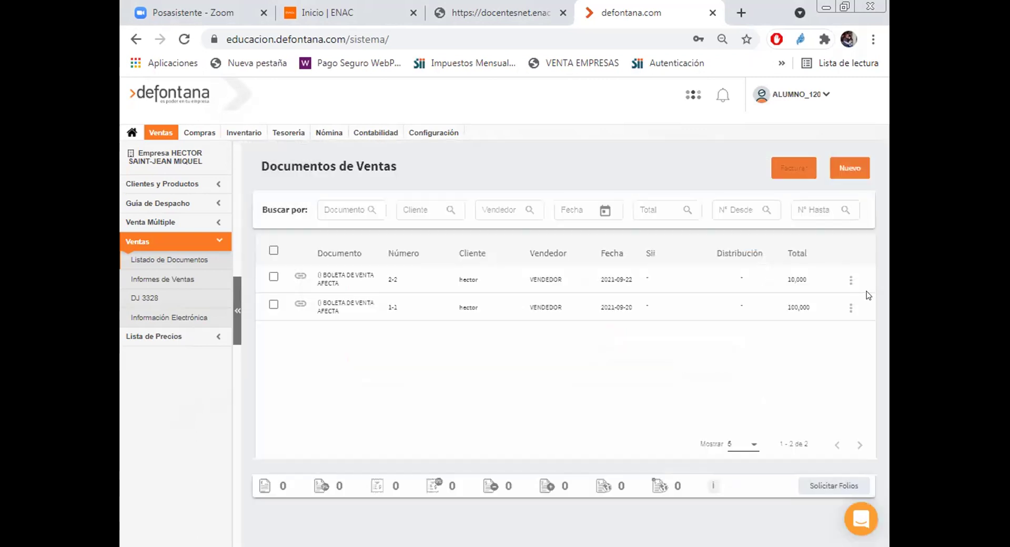
click(849, 307)
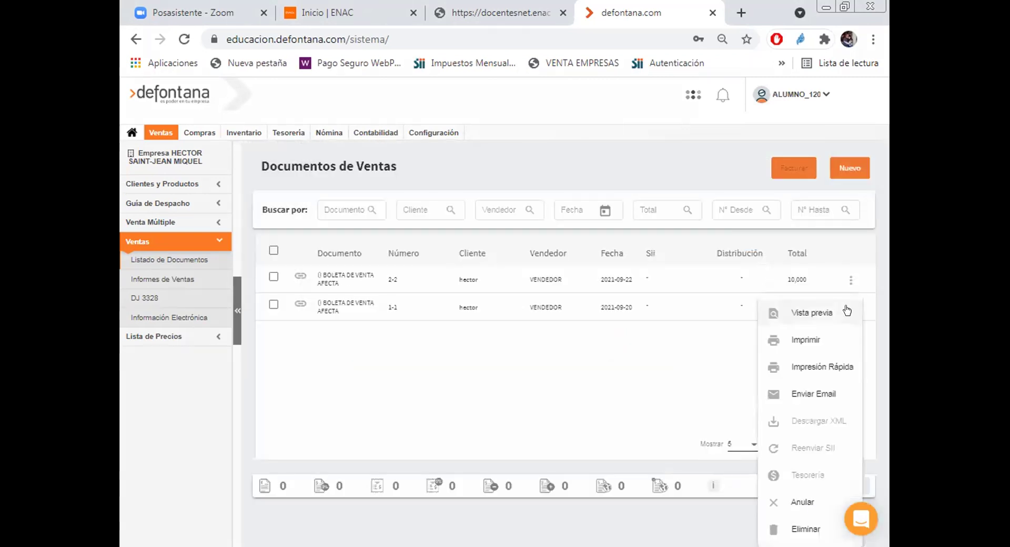
click(810, 311)
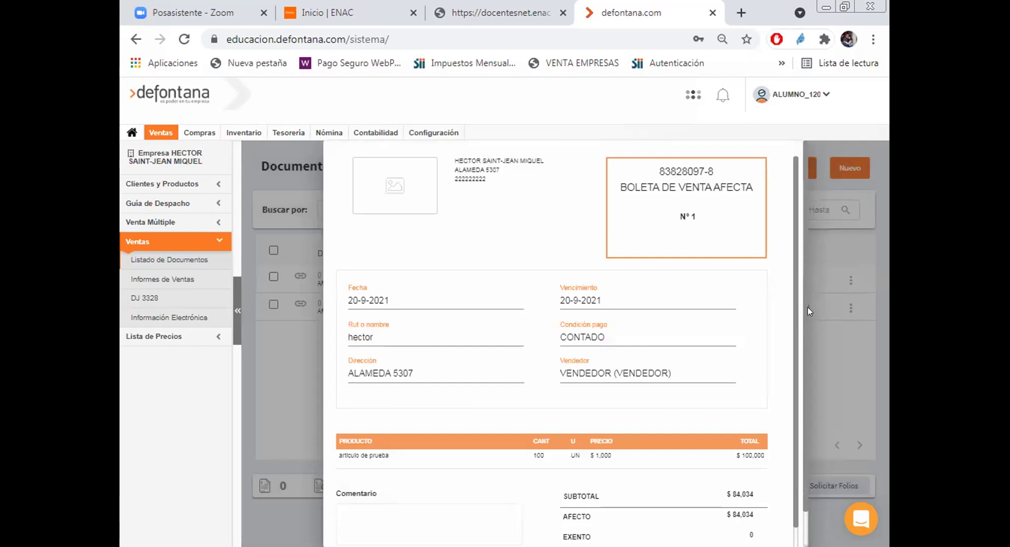
click(854, 390)
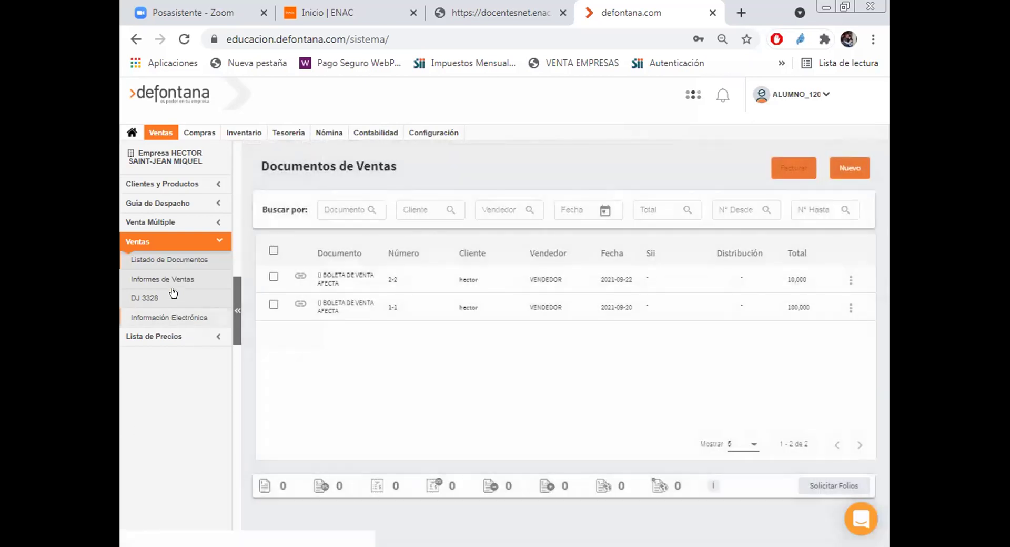
Step: Preview the consolidated sales report for 1–22 September 2021, then return to Informes de Ventas
click(162, 280)
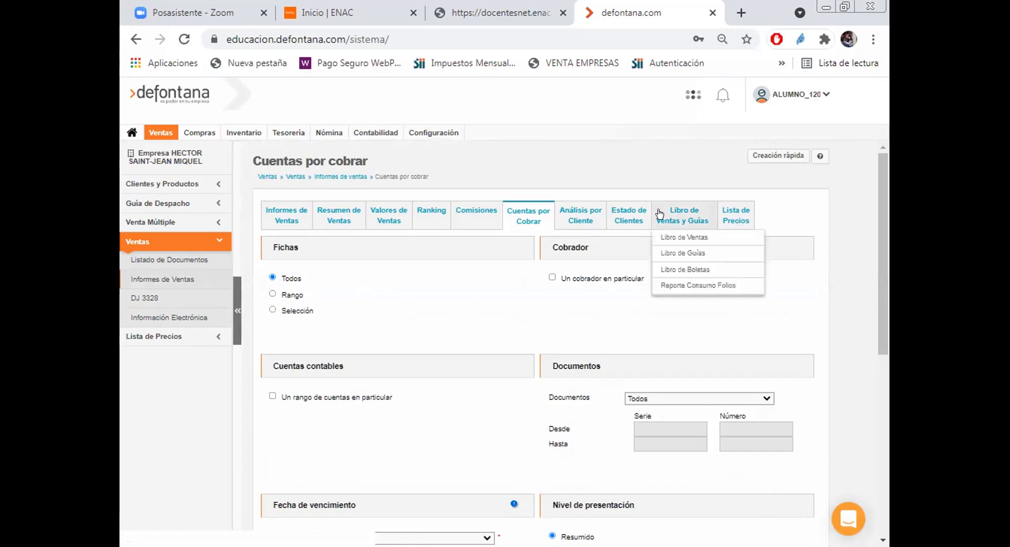
click(280, 222)
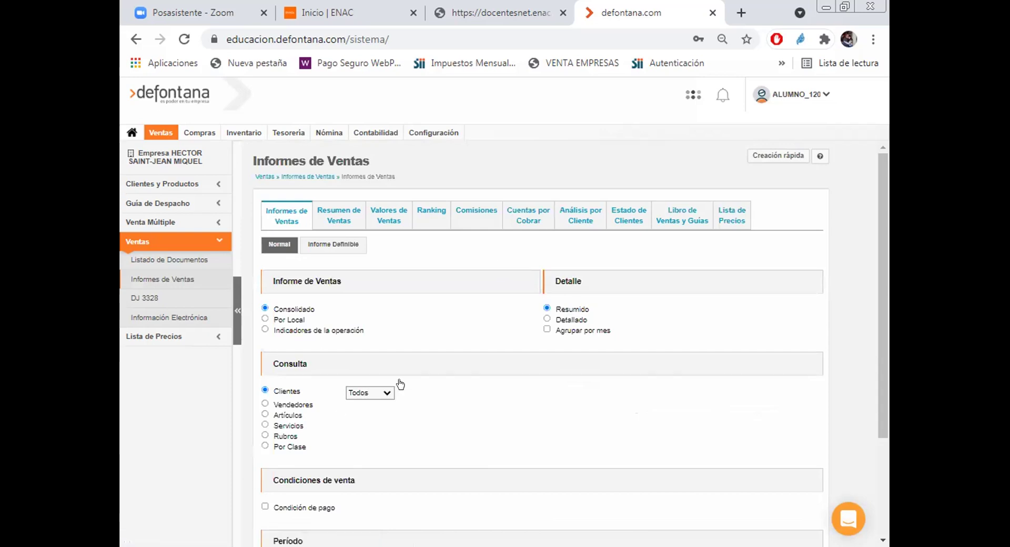
scroll(400, 384, down, 3)
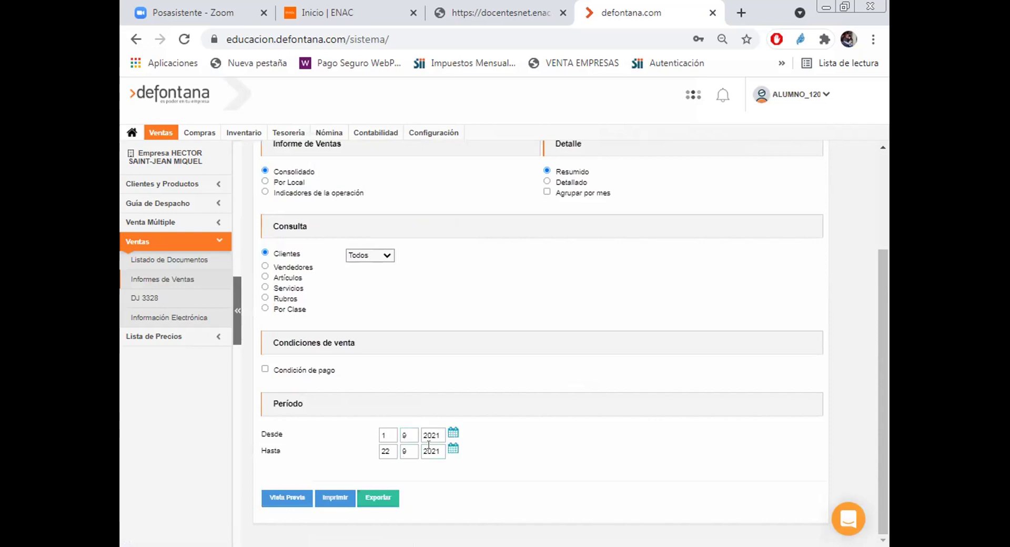
click(274, 499)
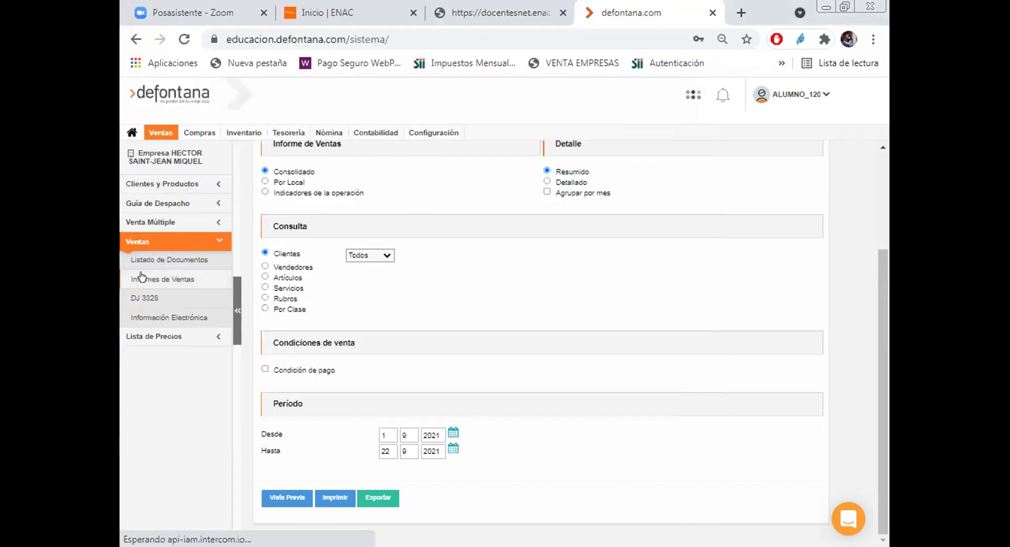
click(141, 277)
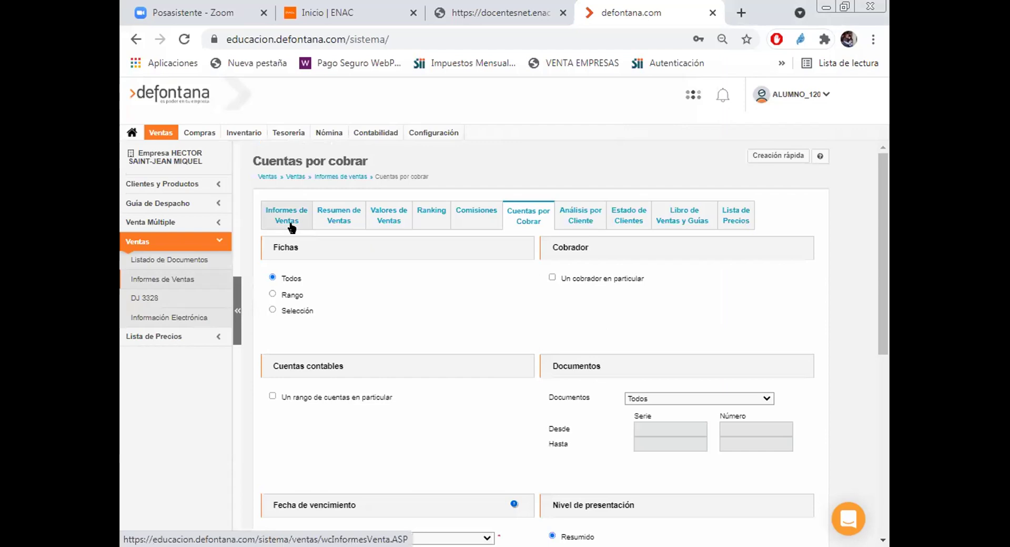
Step: Preview the Resumen de Ventas report for month 9 of 2021, then close the preview
click(333, 213)
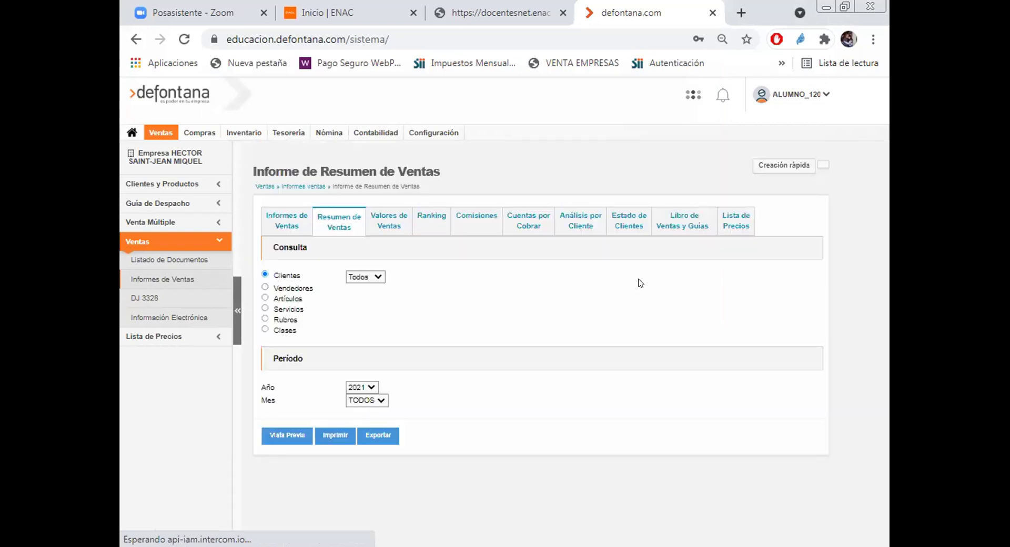
click(379, 402)
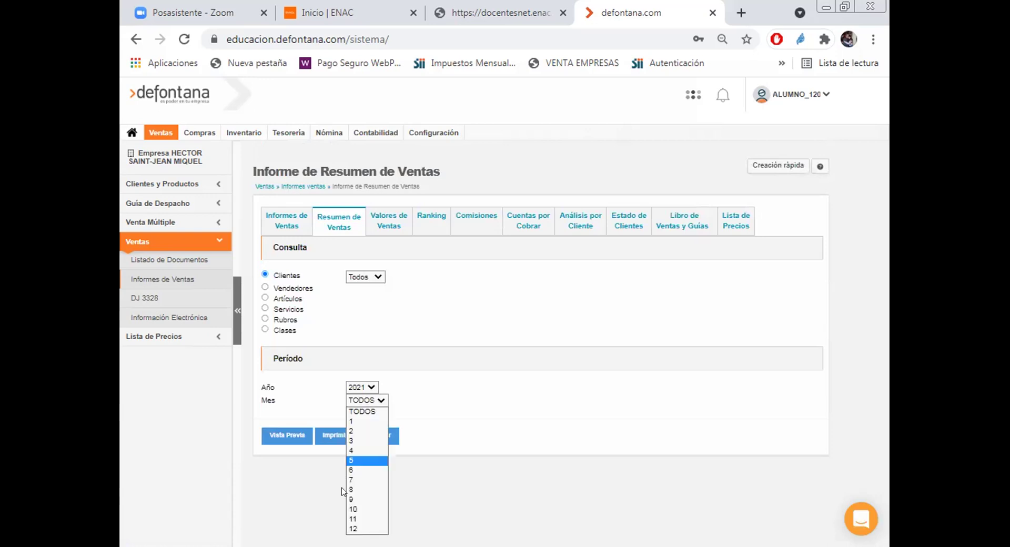
key(Return)
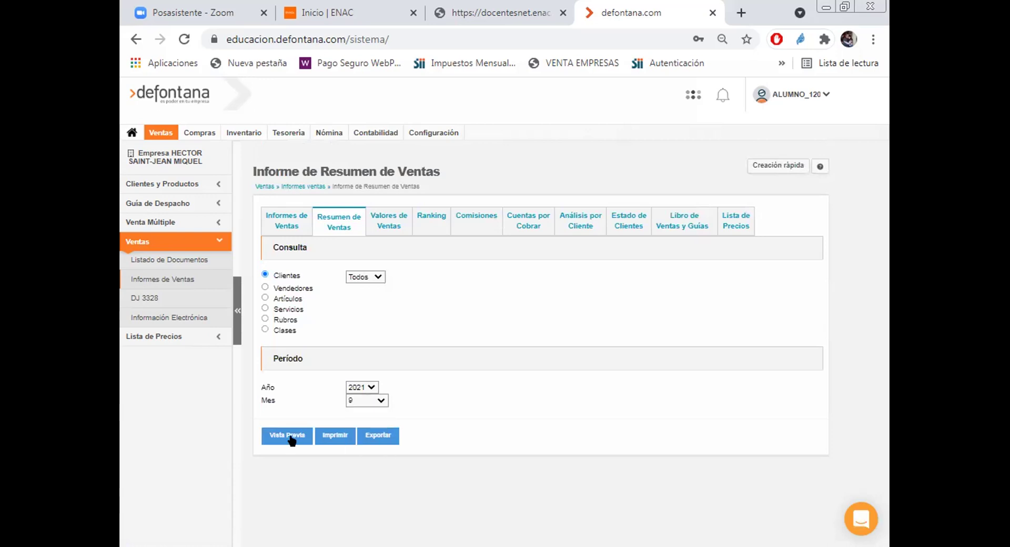
click(286, 439)
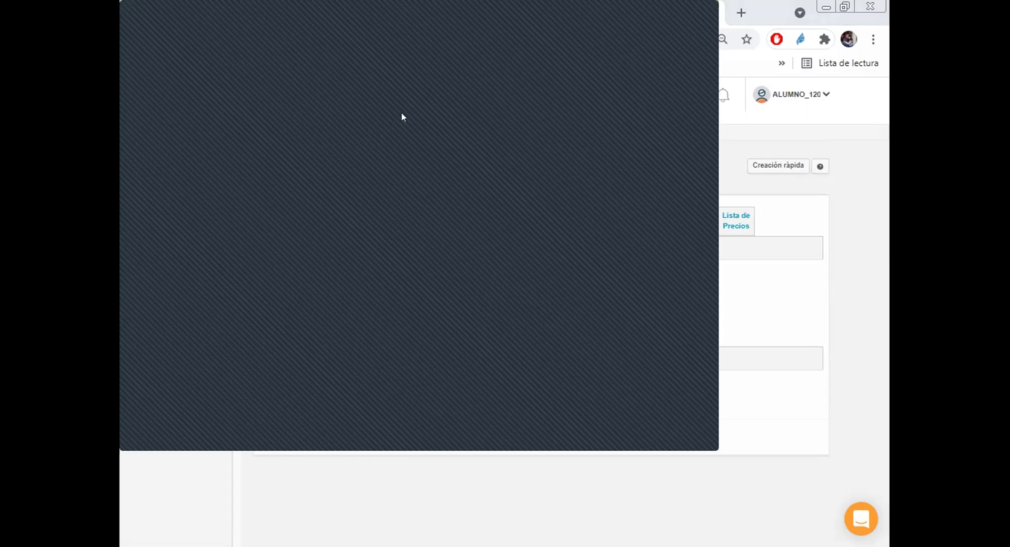
click(759, 297)
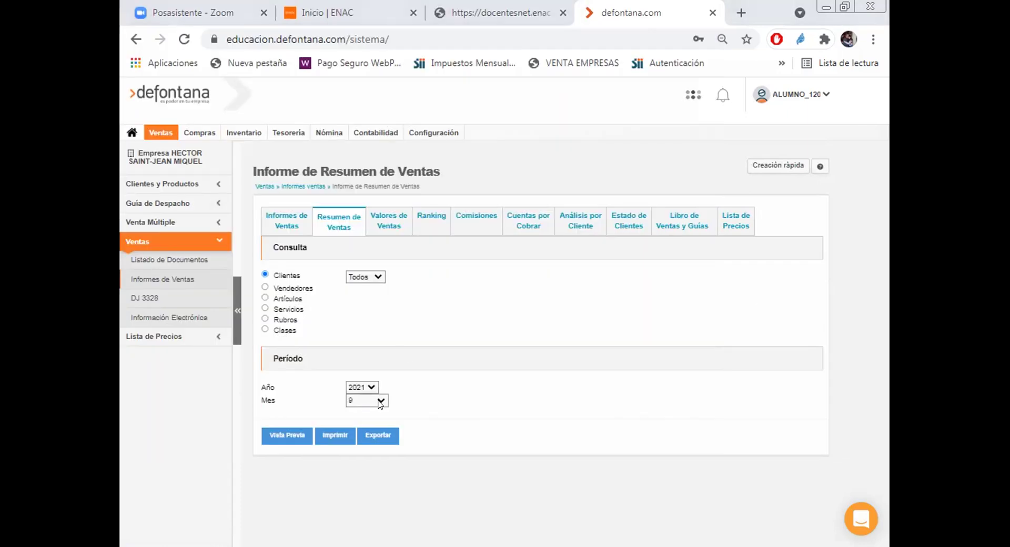
Step: Preview the 2021 sales summary for all months (TODOS), then filtered to one chosen client
click(366, 413)
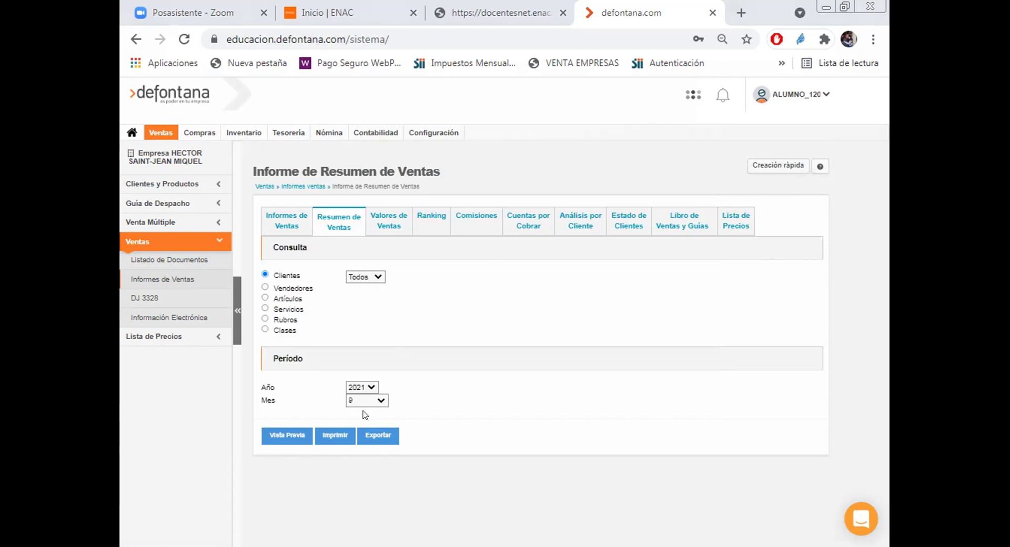
click(283, 434)
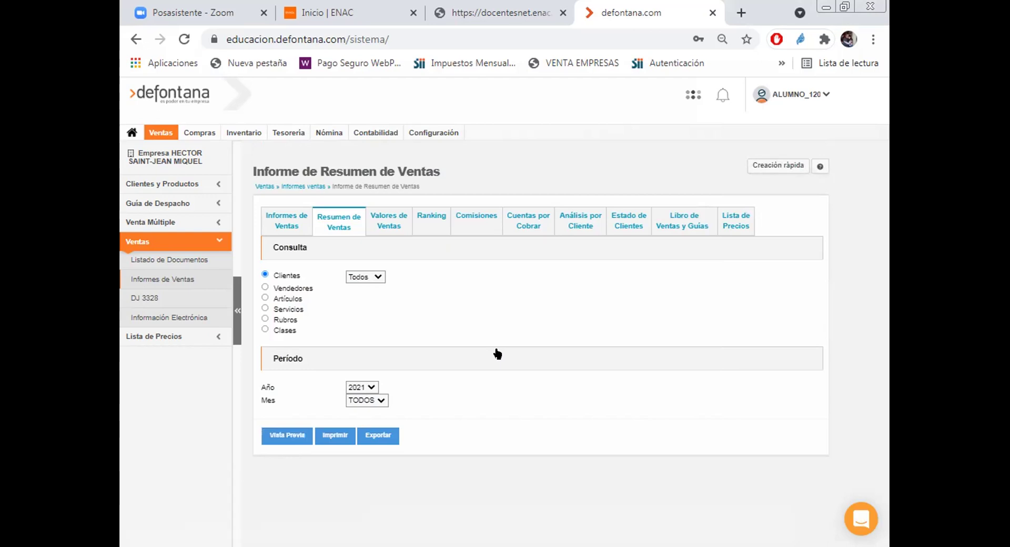
click(374, 274)
click(365, 299)
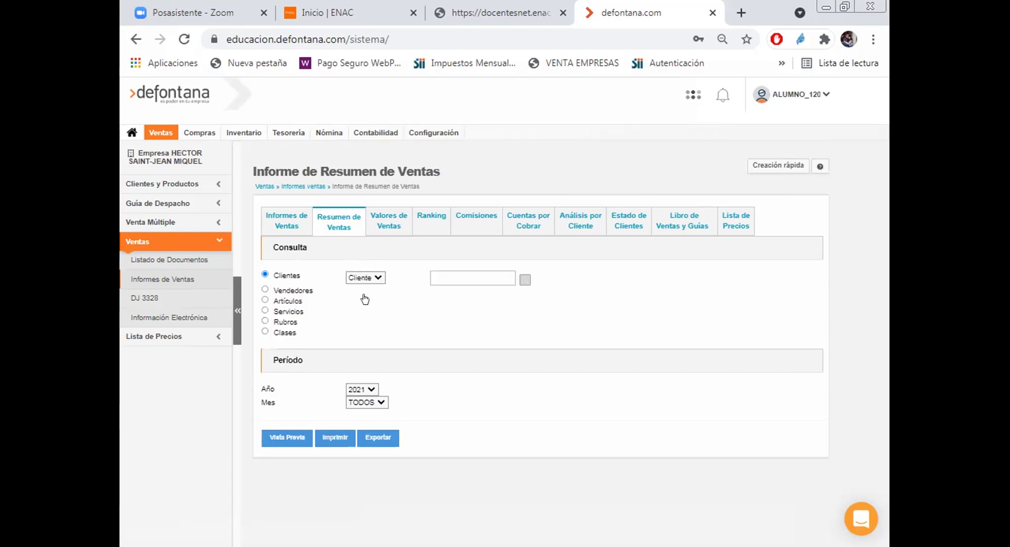
click(523, 280)
click(282, 442)
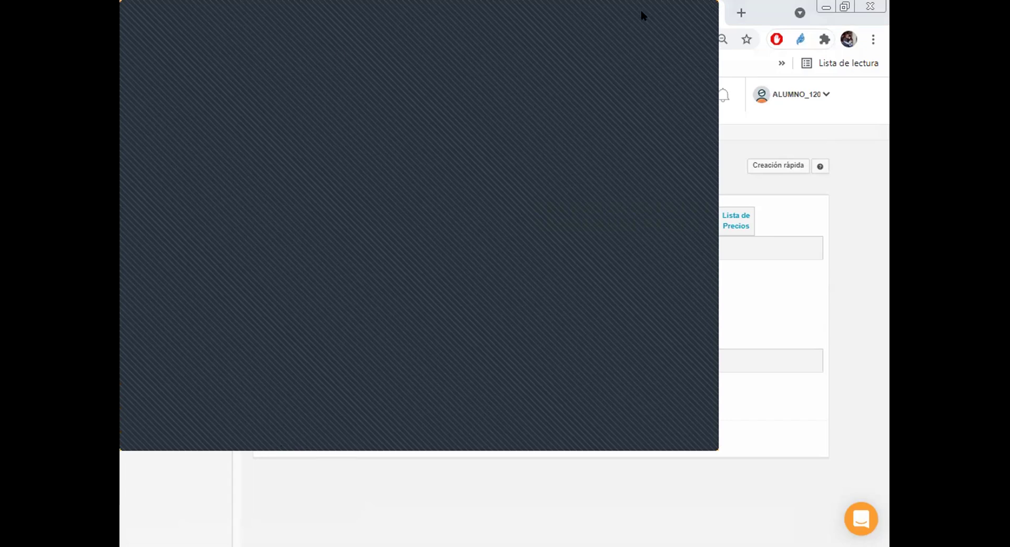
click(699, 8)
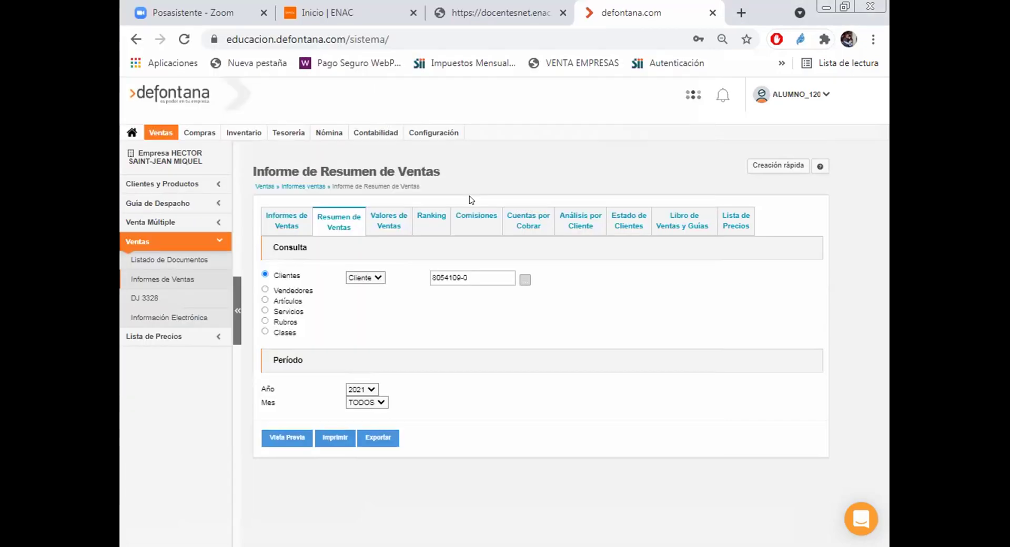
Step: Preview the Valores de Ventas report for 22/09/2021 and close the preview
click(380, 220)
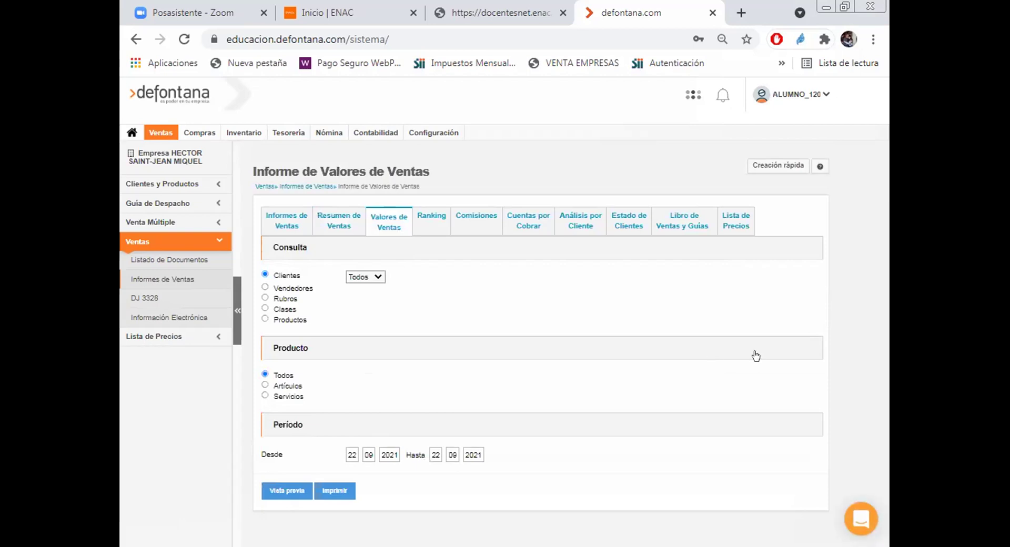
click(292, 487)
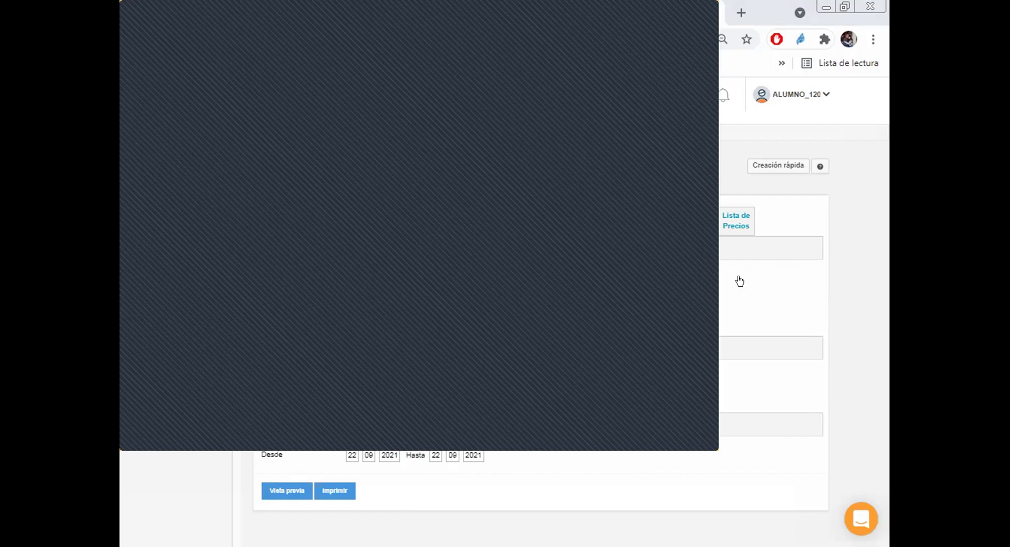
click(786, 298)
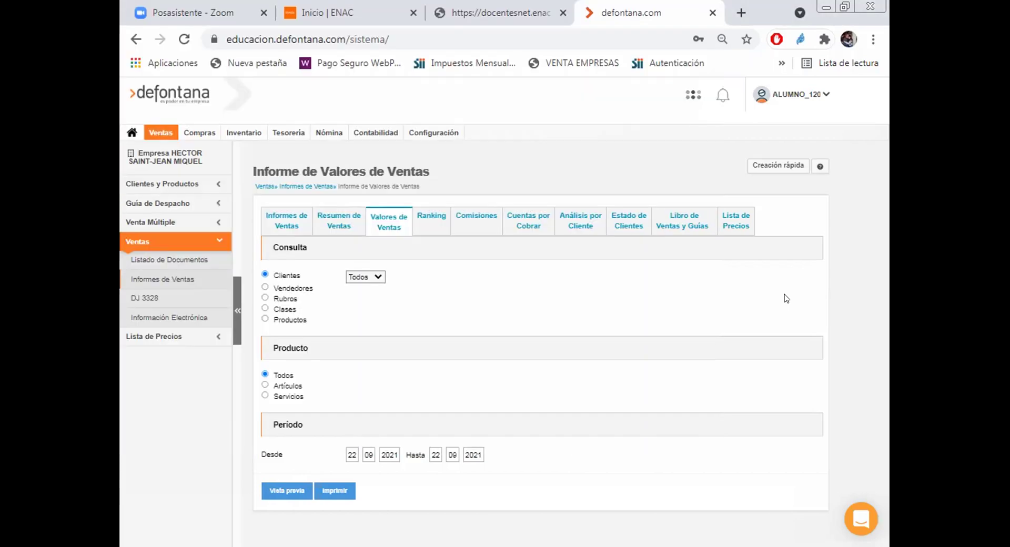
Step: Switch to the Comisiones por Vendedor report (all sellers, detailed) and start its preview
click(430, 225)
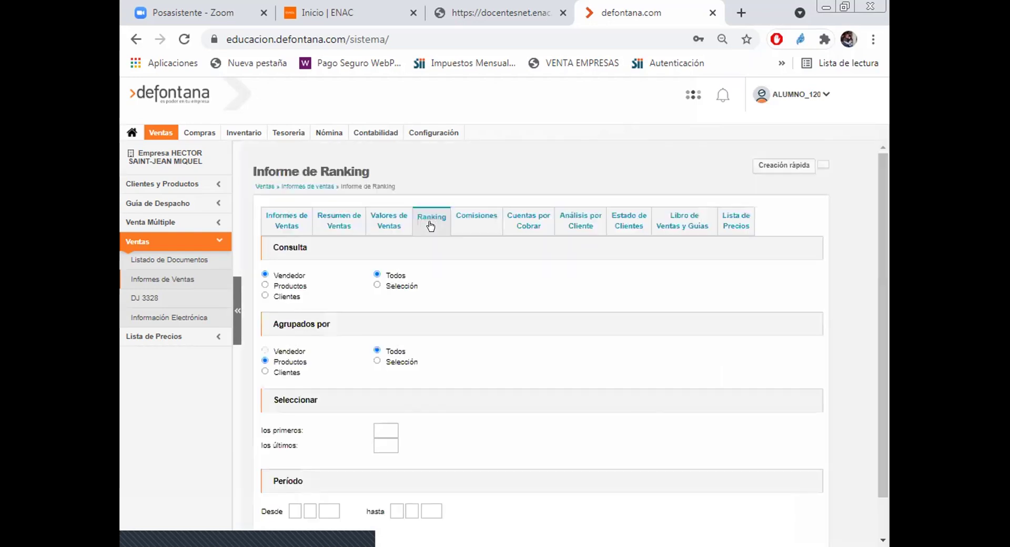
scroll(797, 330, down, 1)
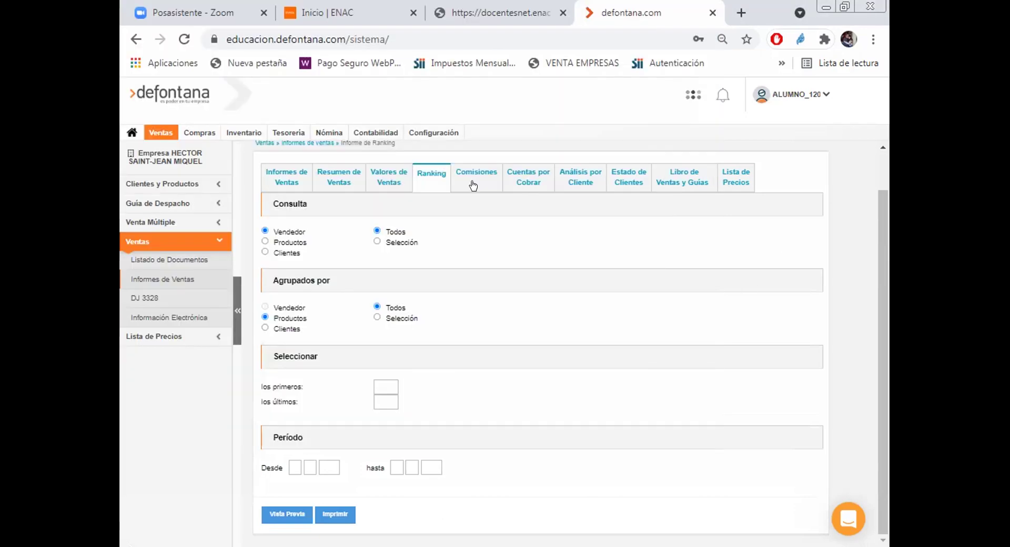
click(474, 185)
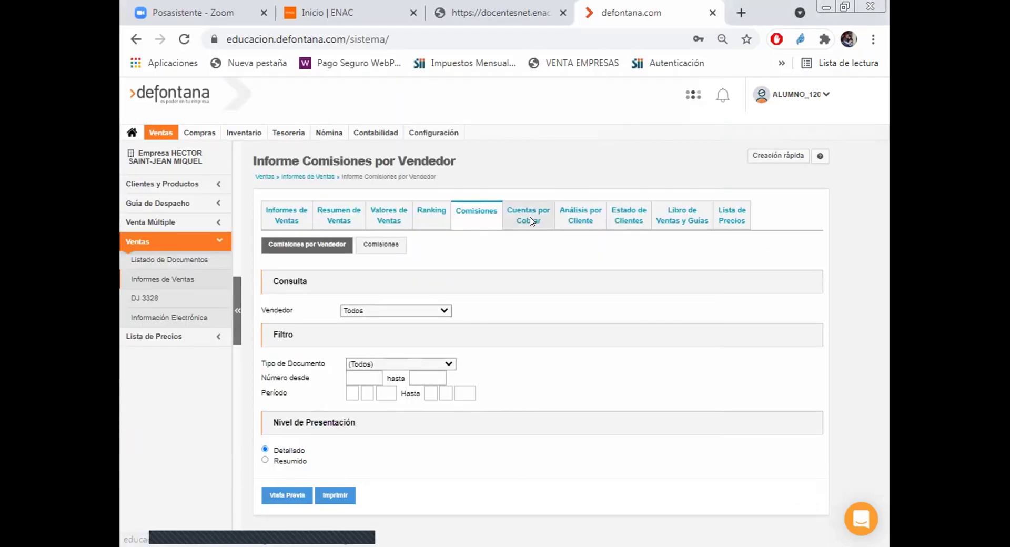
Step: Open Cuentas por cobrar, clear the invalid-date warning, and set due dates 01/09/2021 to 22/09/2021
click(531, 221)
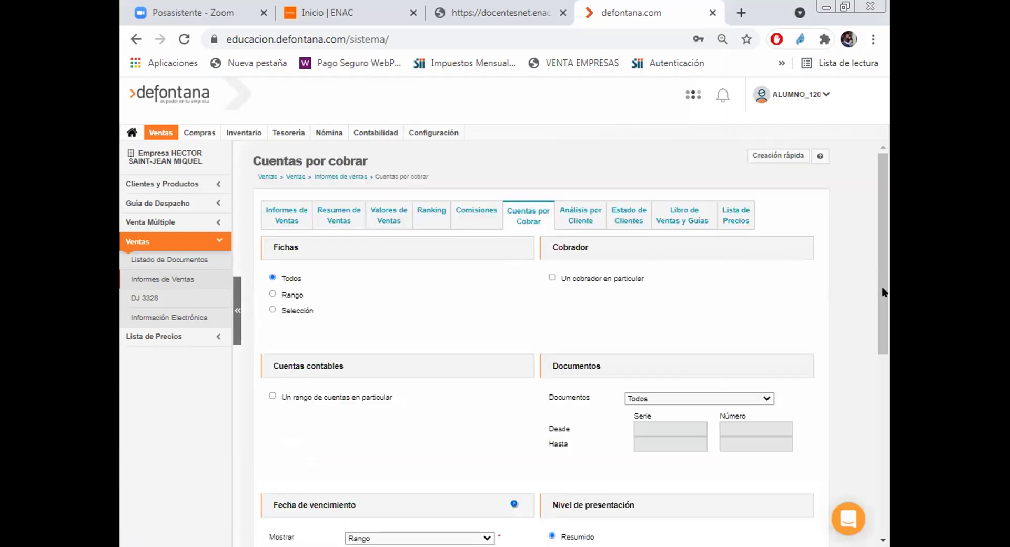
scroll(281, 523, down, 7)
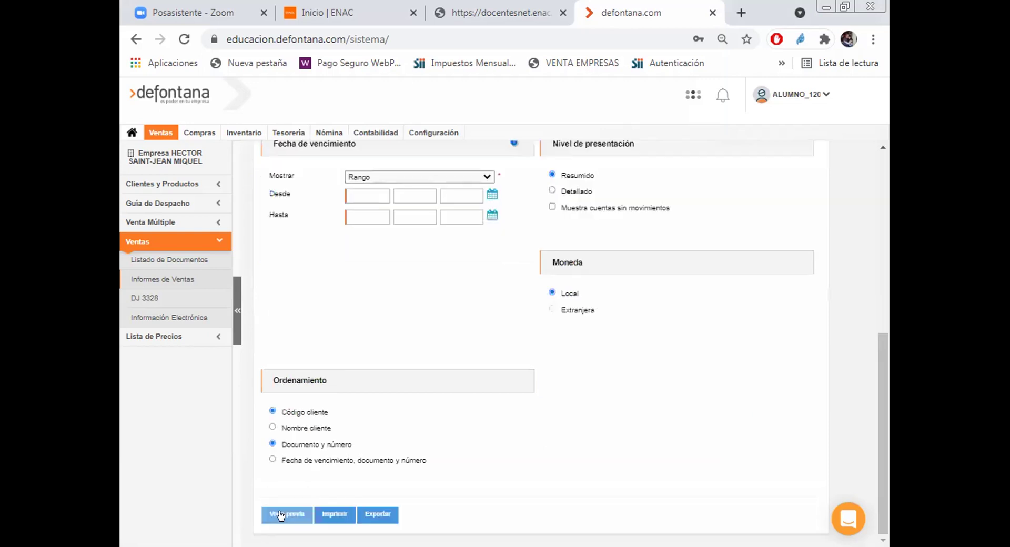
click(284, 514)
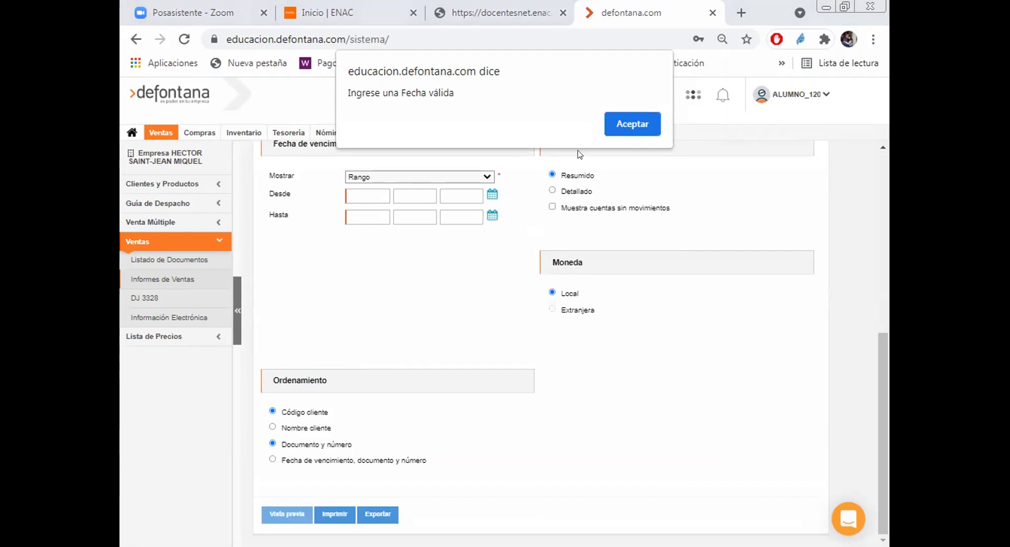
key(Return)
click(492, 196)
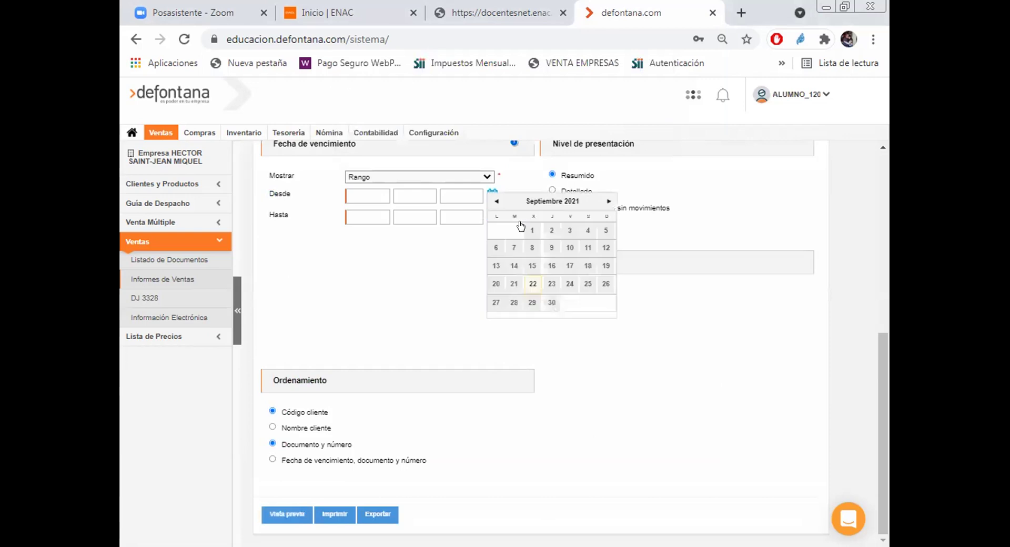
click(523, 226)
click(492, 215)
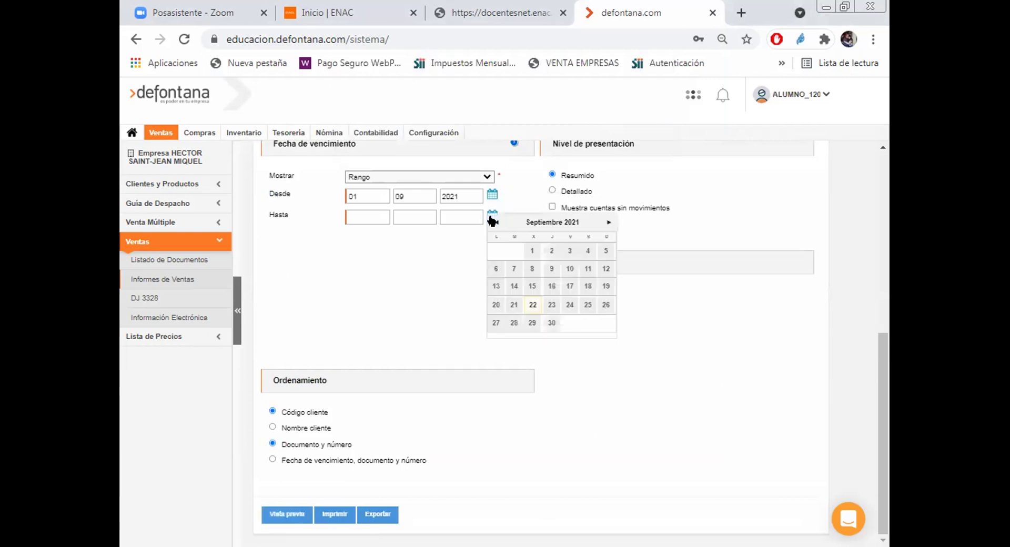
click(529, 305)
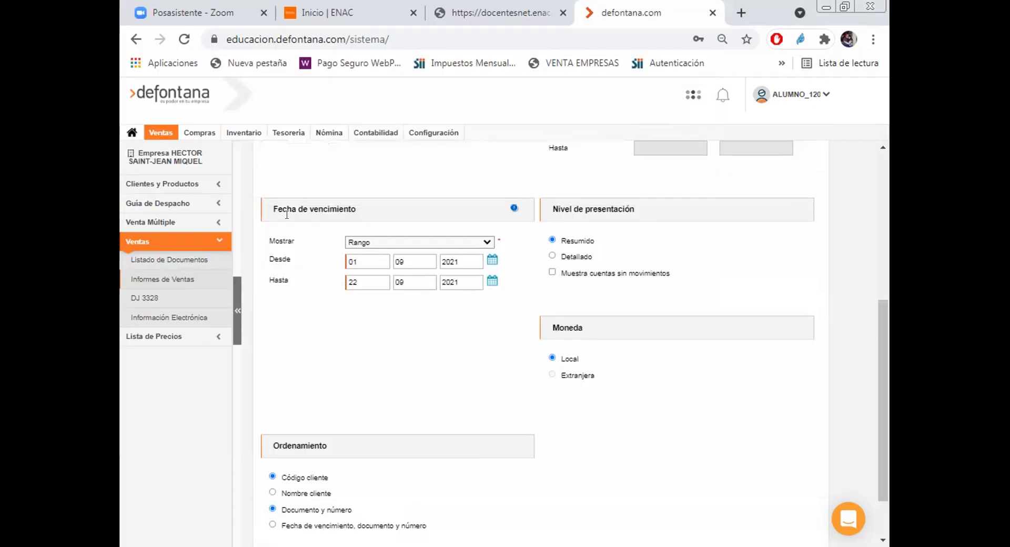
scroll(148, 258, up, 1)
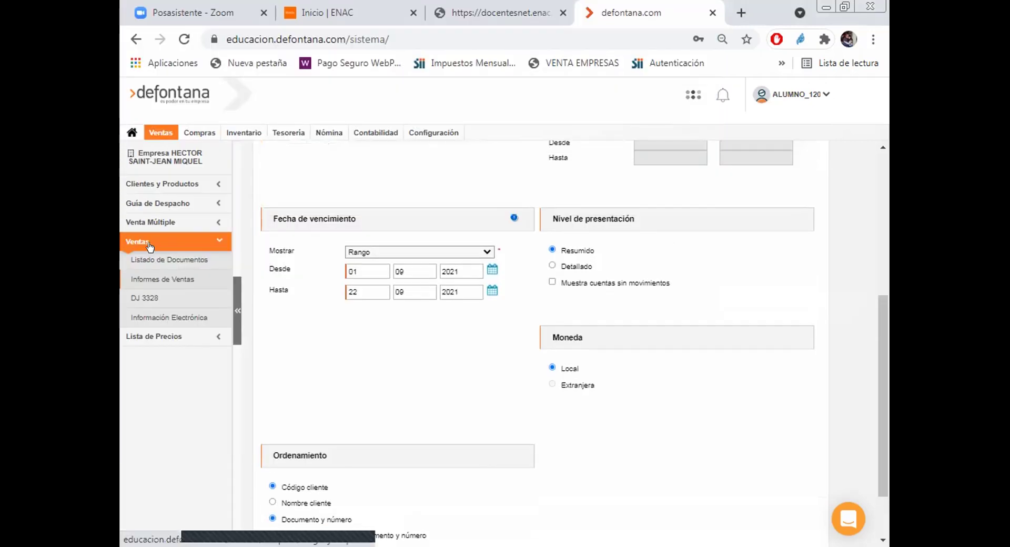
scroll(450, 307, up, 5)
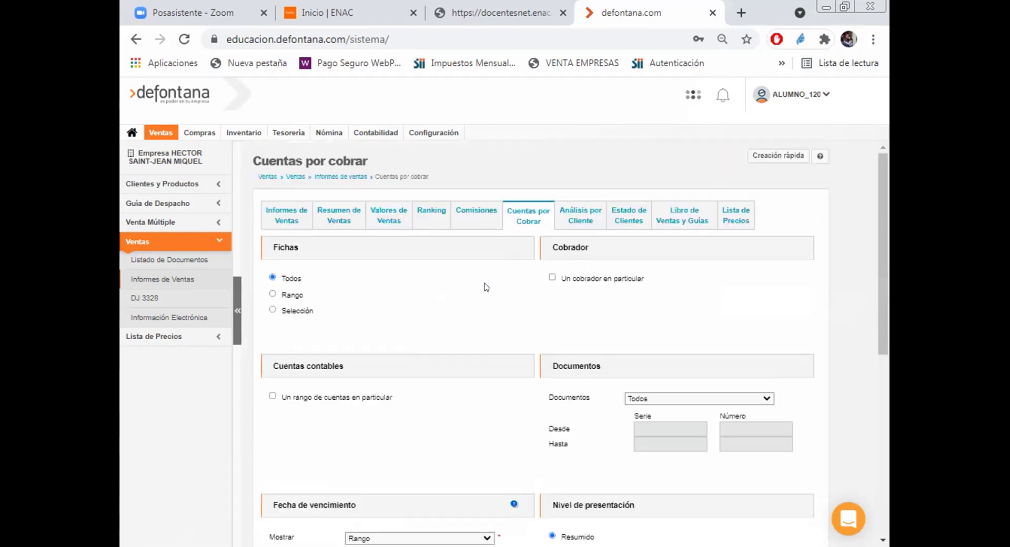
Step: Limit the Análisis por cliente report to one particular client and preview it
click(588, 220)
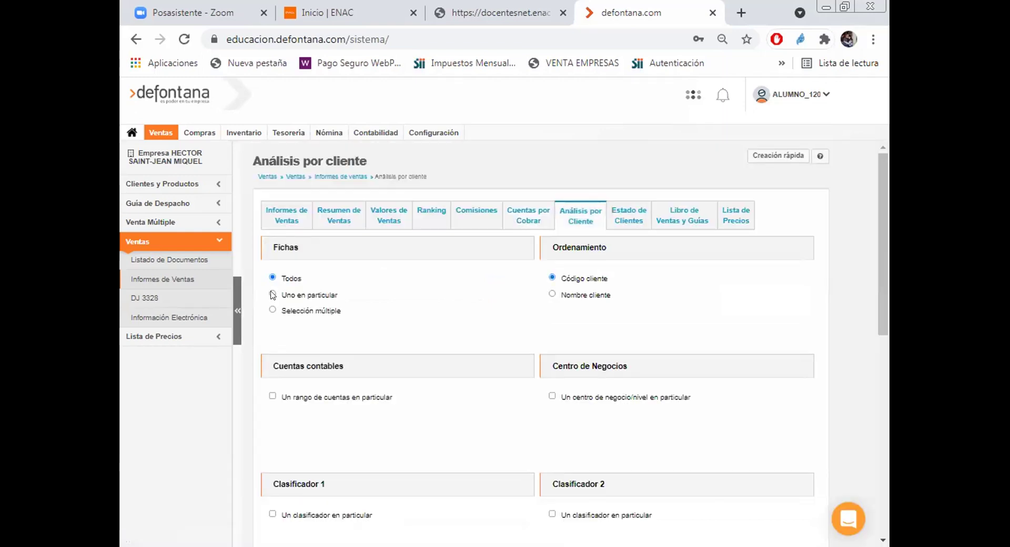
click(491, 295)
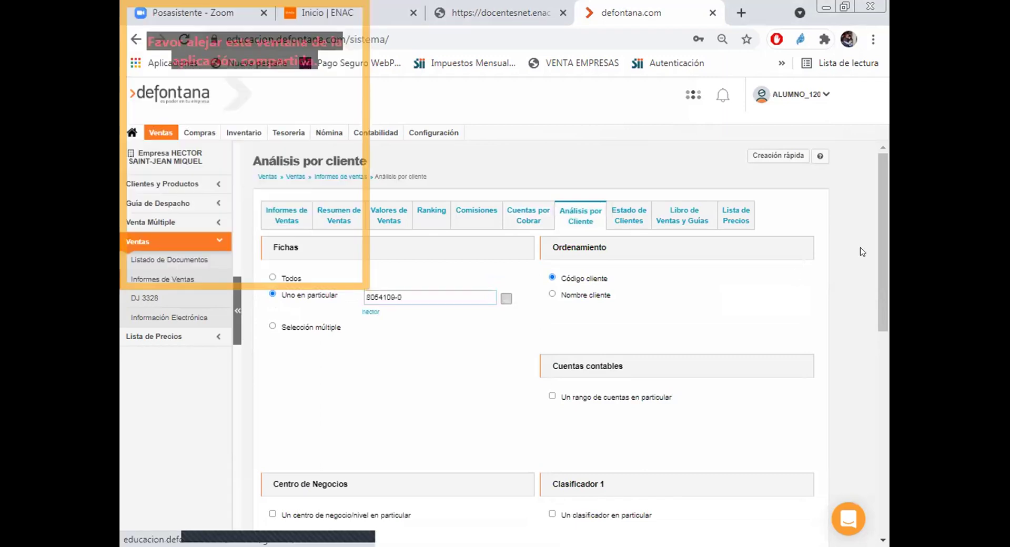
drag(880, 270, 861, 464)
scroll(860, 464, down, 1)
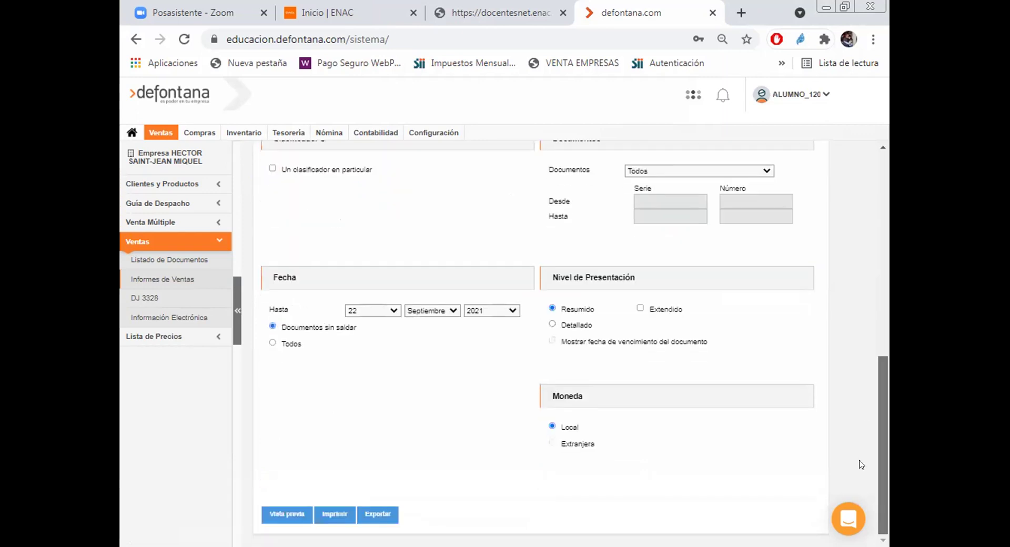
click(284, 515)
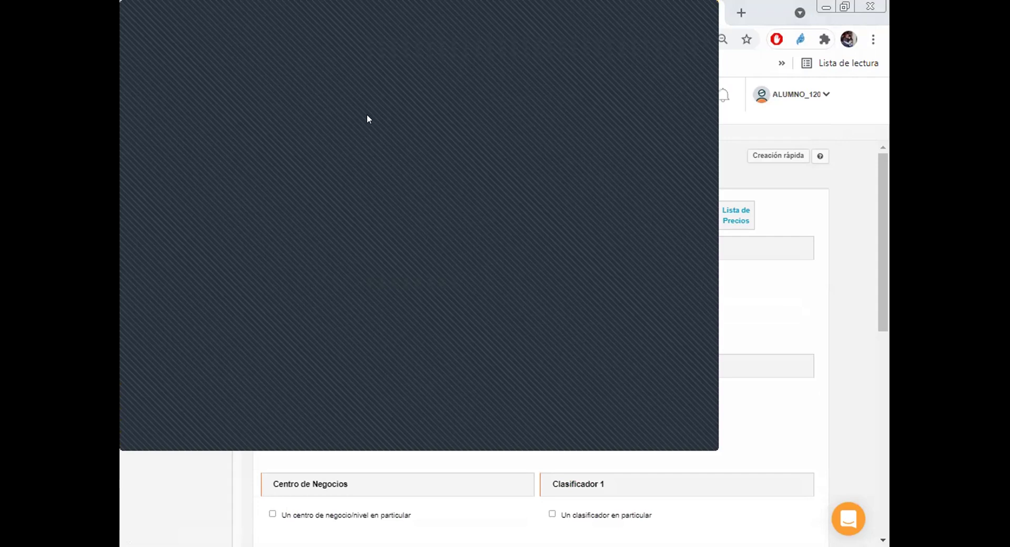
Step: Preview the Estado de clientes report for one client picked via the lookup
click(696, 6)
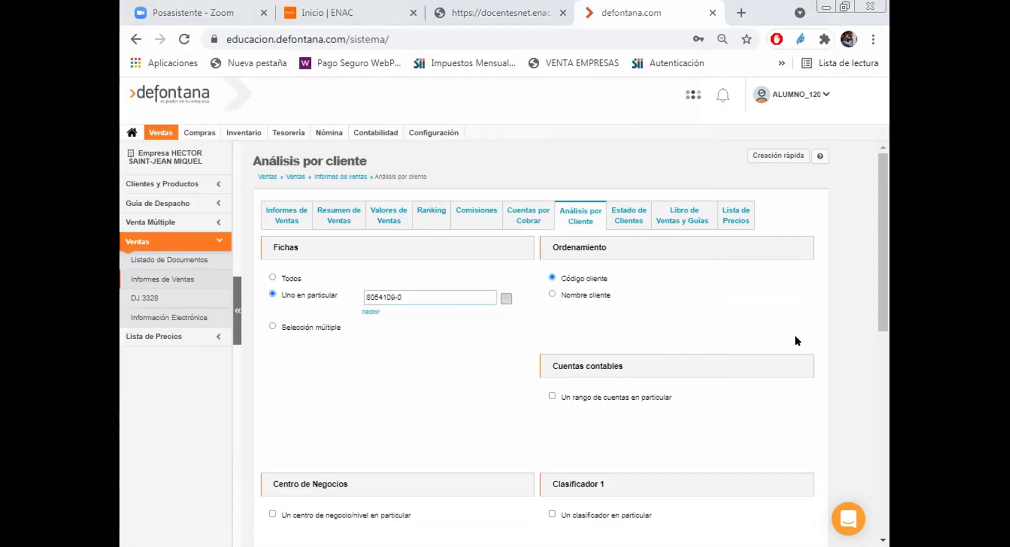
click(623, 216)
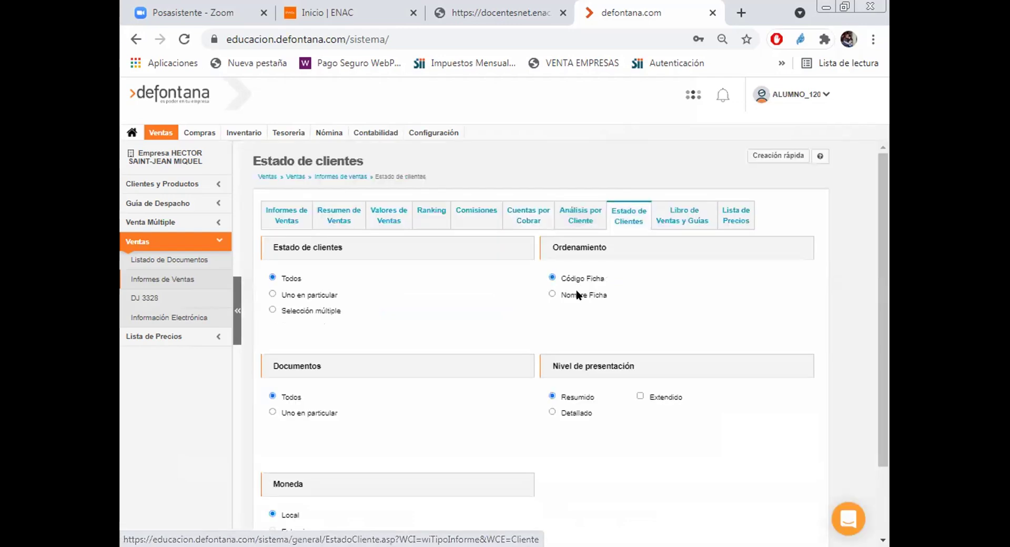
mouse_move(720, 275)
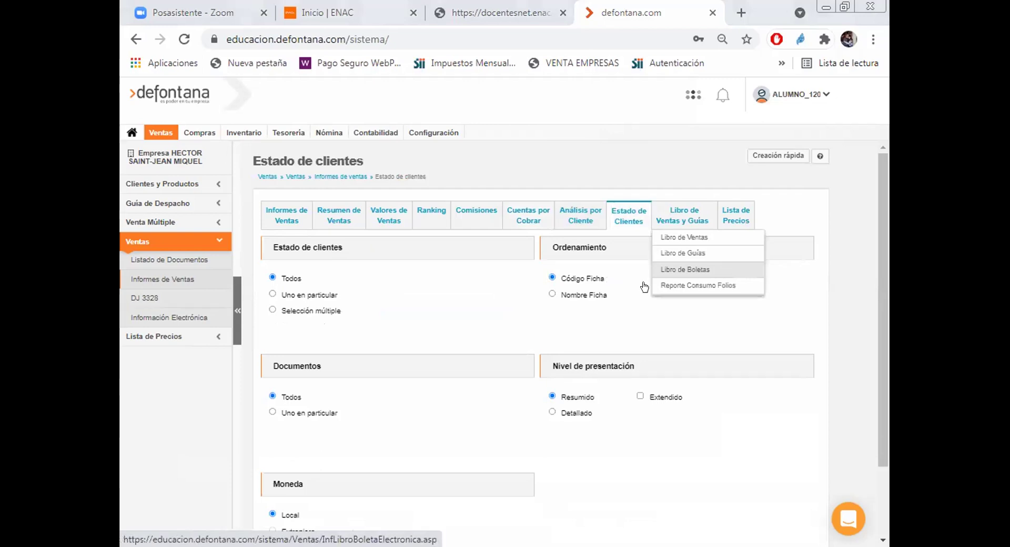
key(Down)
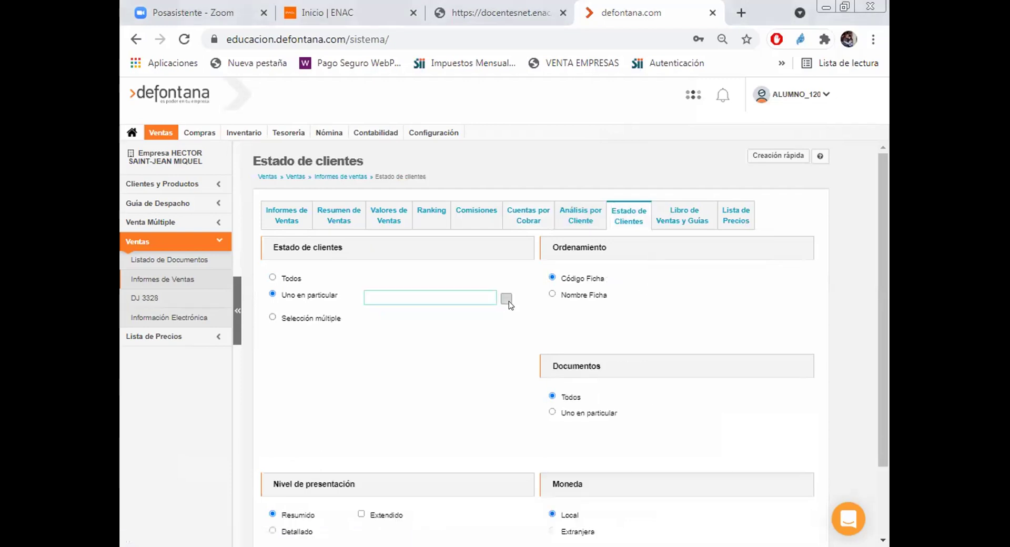
click(507, 299)
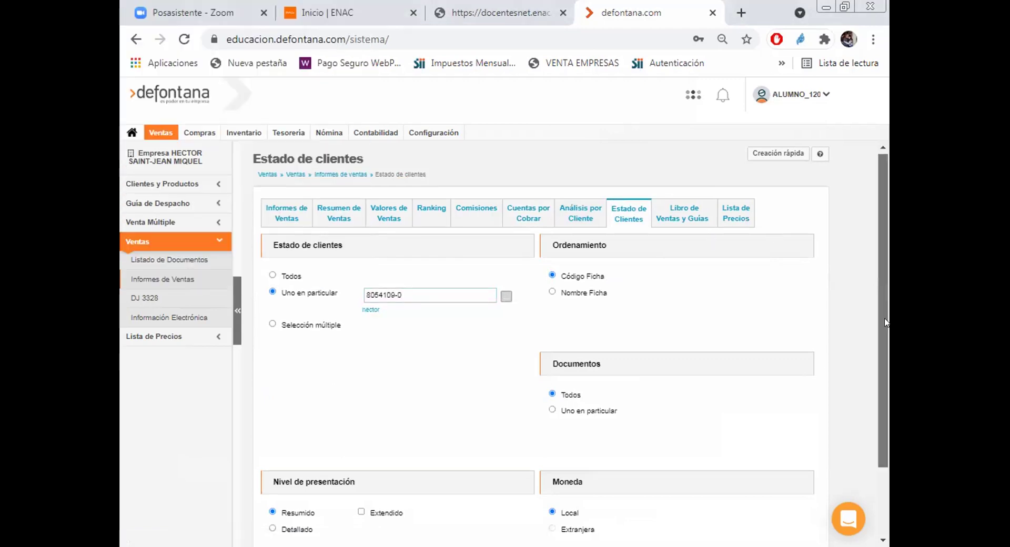
scroll(579, 421, down, 2)
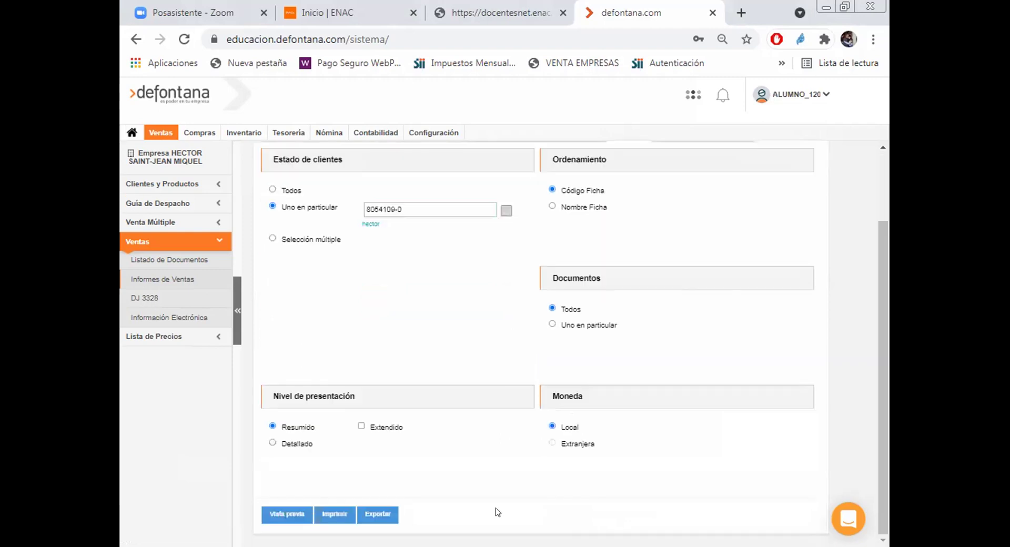
click(285, 515)
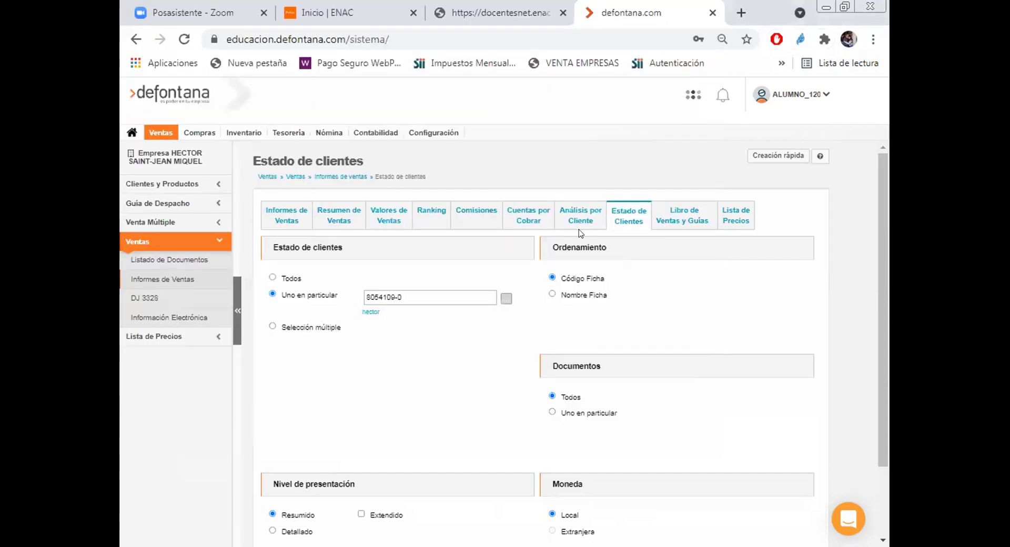
Step: Preview the Lista de Precios report grouped by Artículo, then return to the sales documents list
click(727, 212)
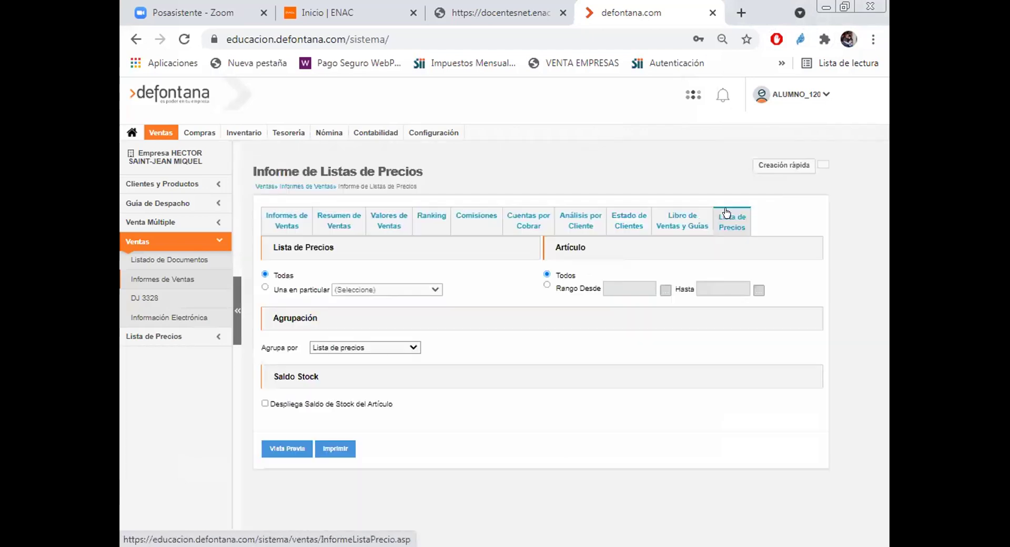
click(405, 348)
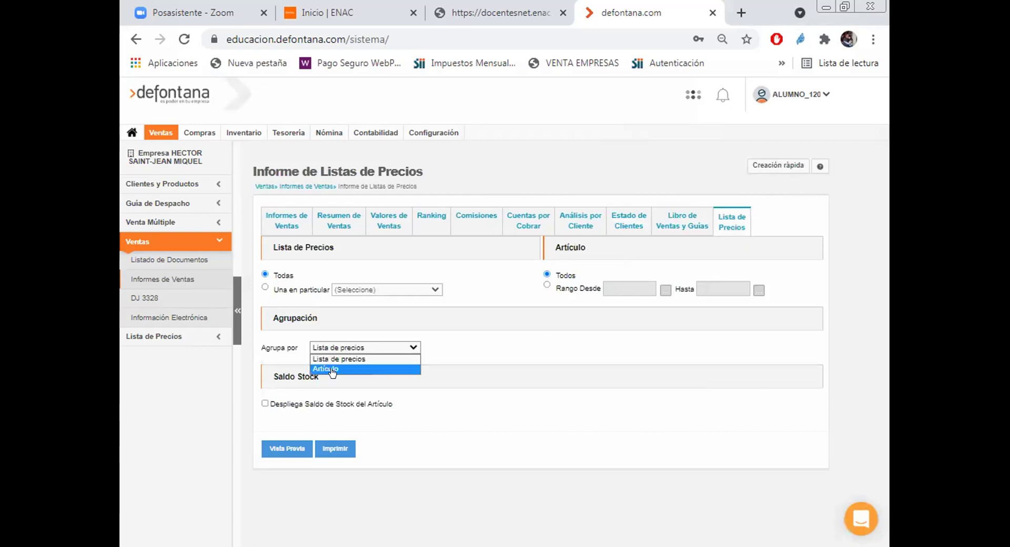
click(326, 369)
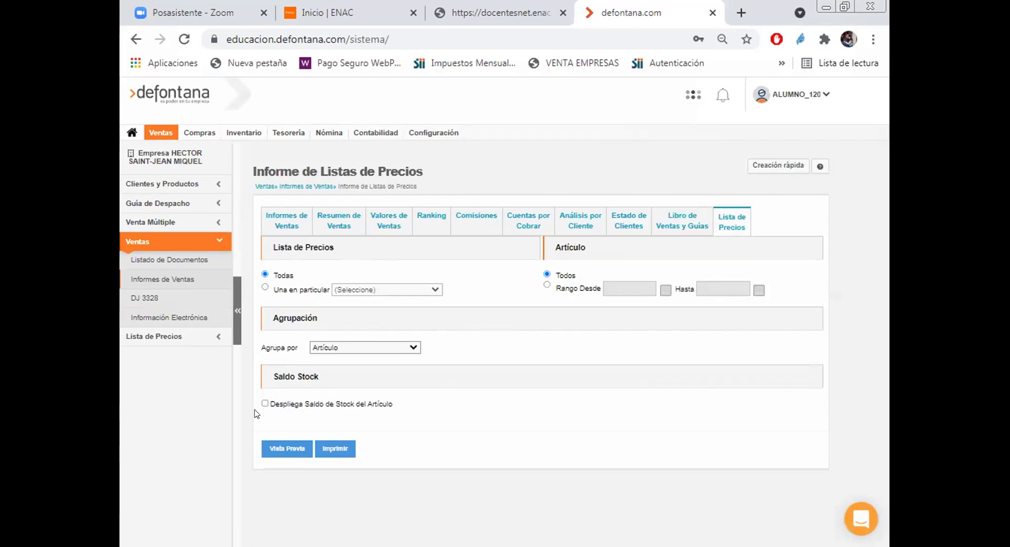
click(280, 449)
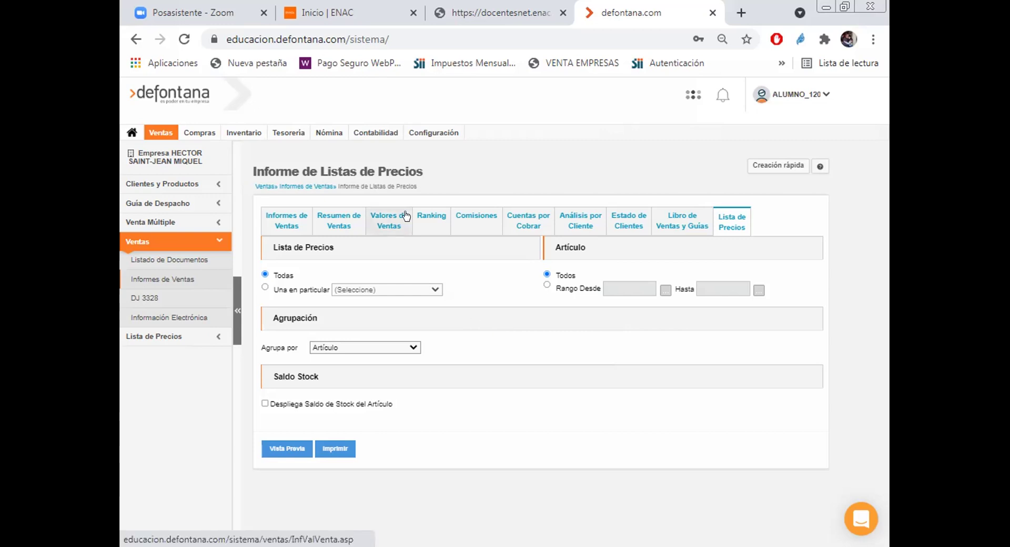
click(175, 262)
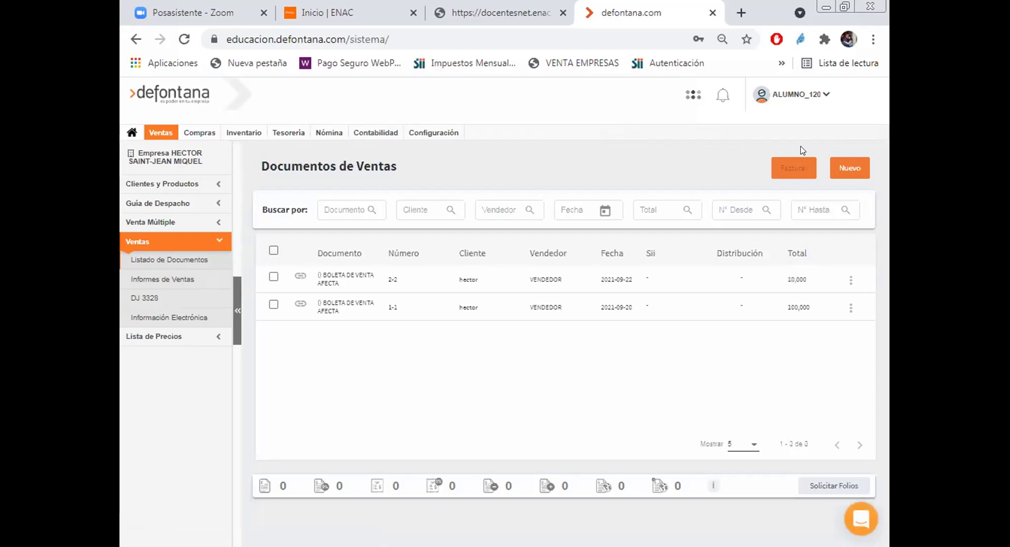
Step: Start a new sales document of type F. VTA AFECTA MANUAL
click(847, 165)
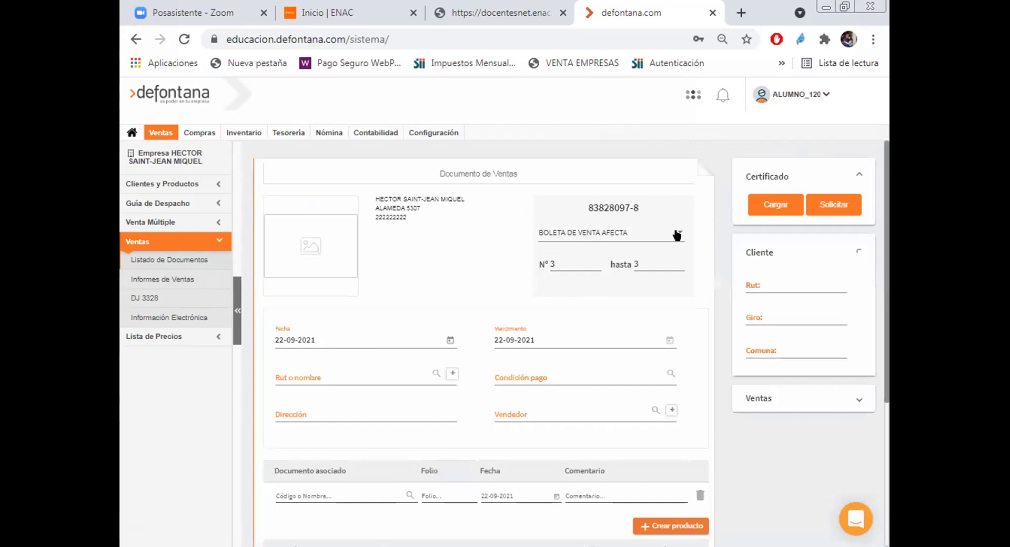
click(680, 235)
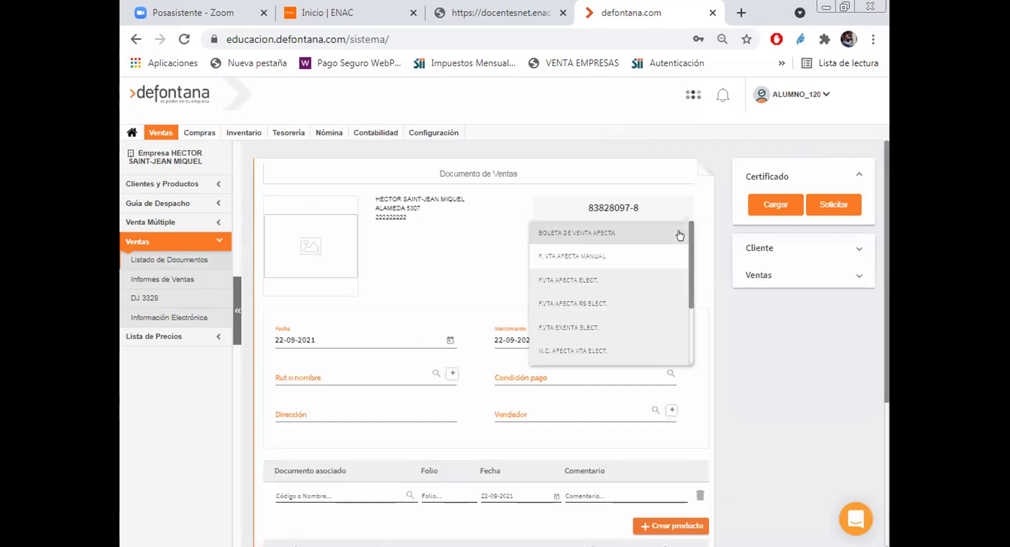
click(572, 258)
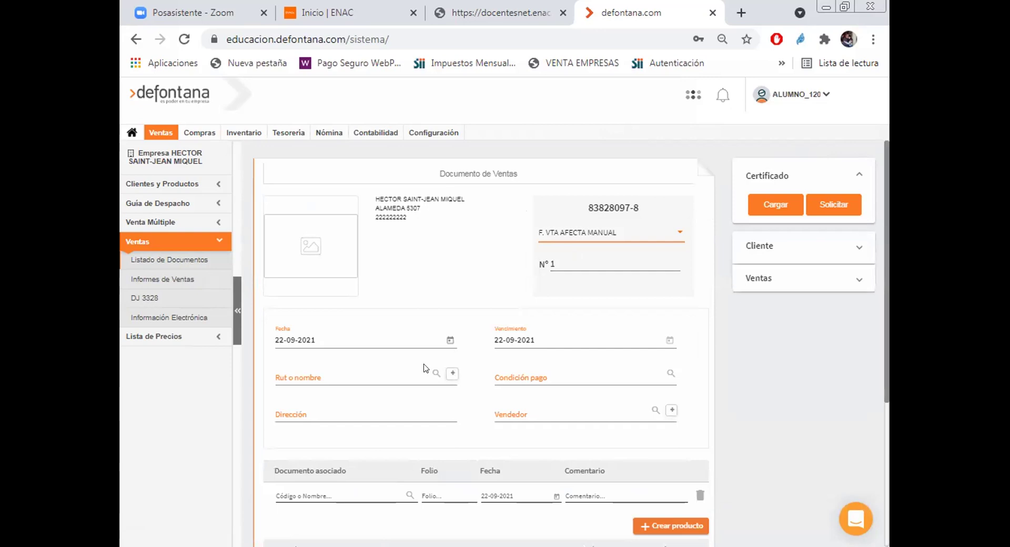
Step: Choose the client by RUT and set the payment condition to CONTADO
click(357, 373)
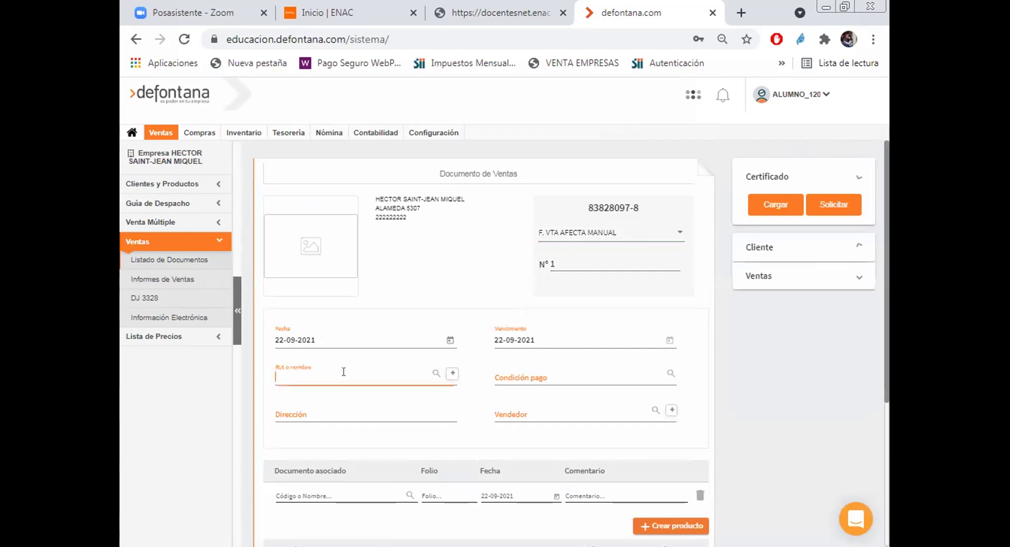
text(8054)
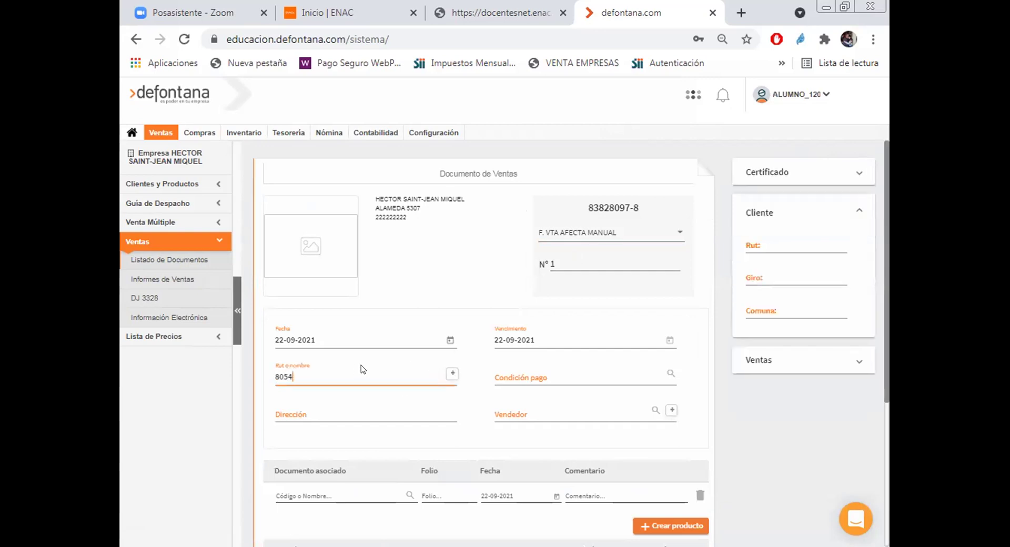
click(333, 400)
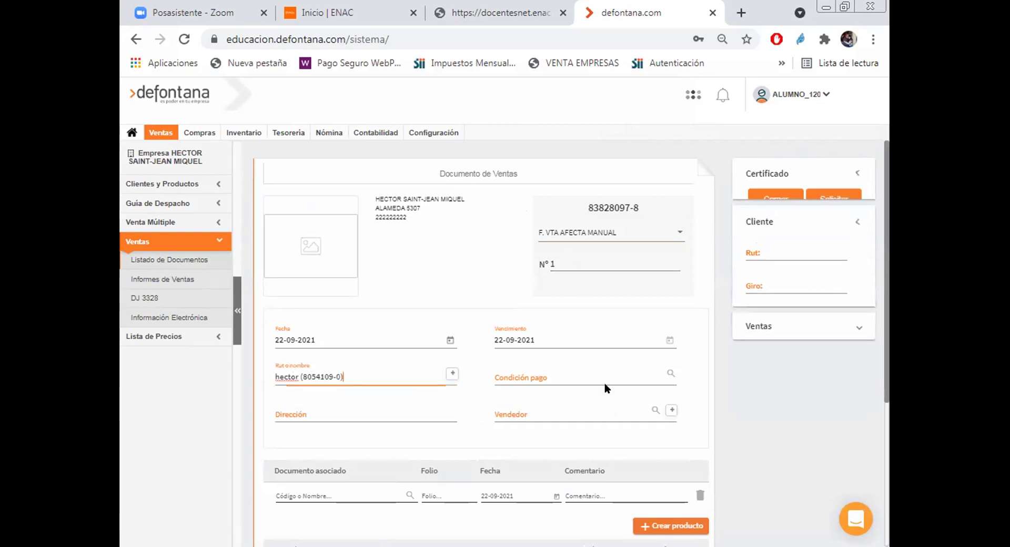
click(597, 377)
text(co)
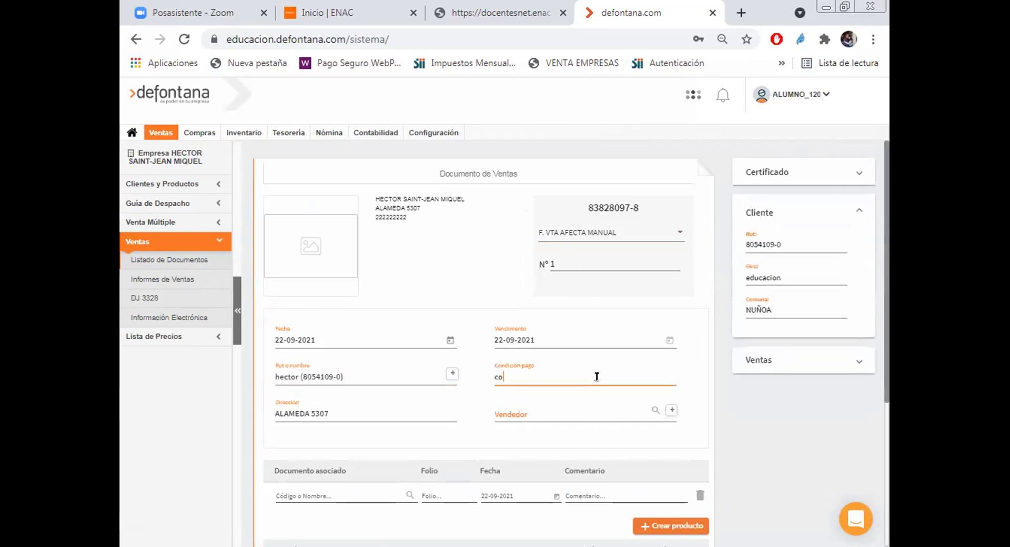
text(n)
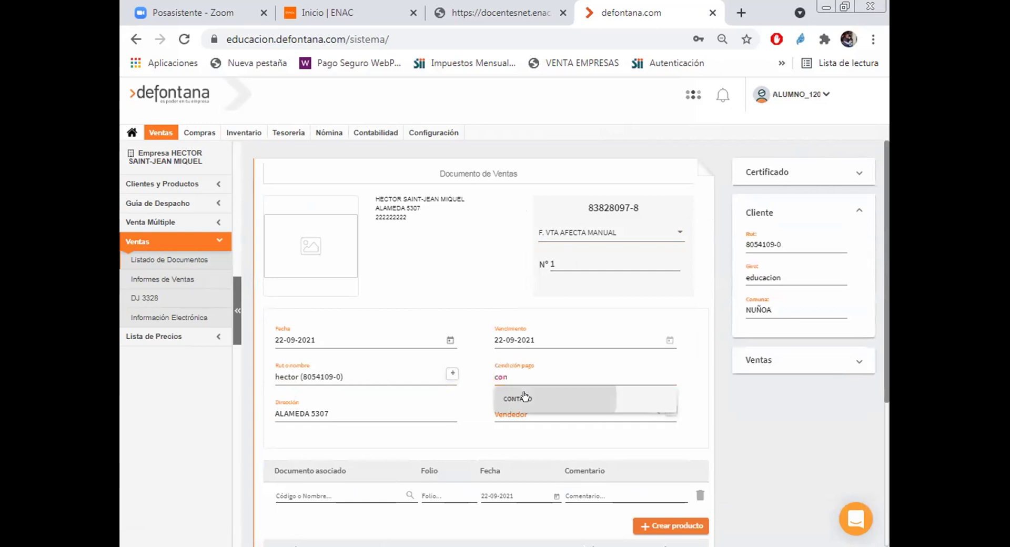
key(Return)
scroll(484, 418, down, 1)
scroll(484, 418, down, 3)
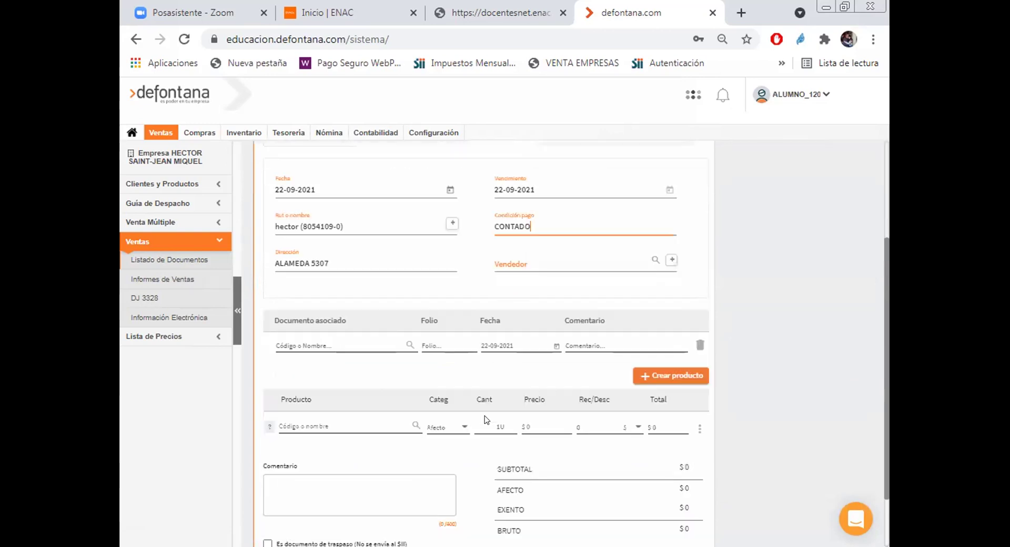
scroll(487, 420, down, 1)
scroll(343, 433, up, 1)
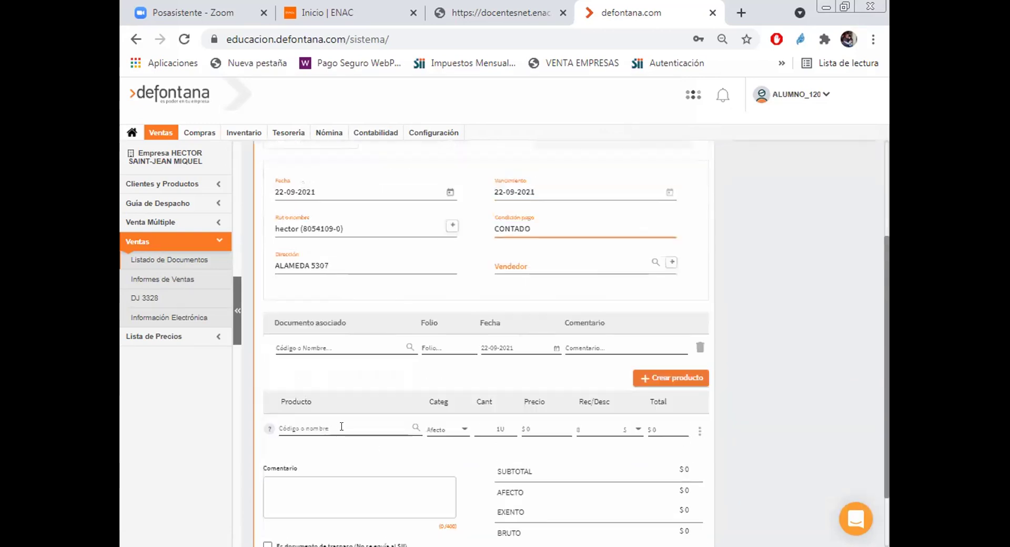
Step: Add an invoice line of 500 units of articulo de prueba (A1001)
click(342, 427)
text(a)
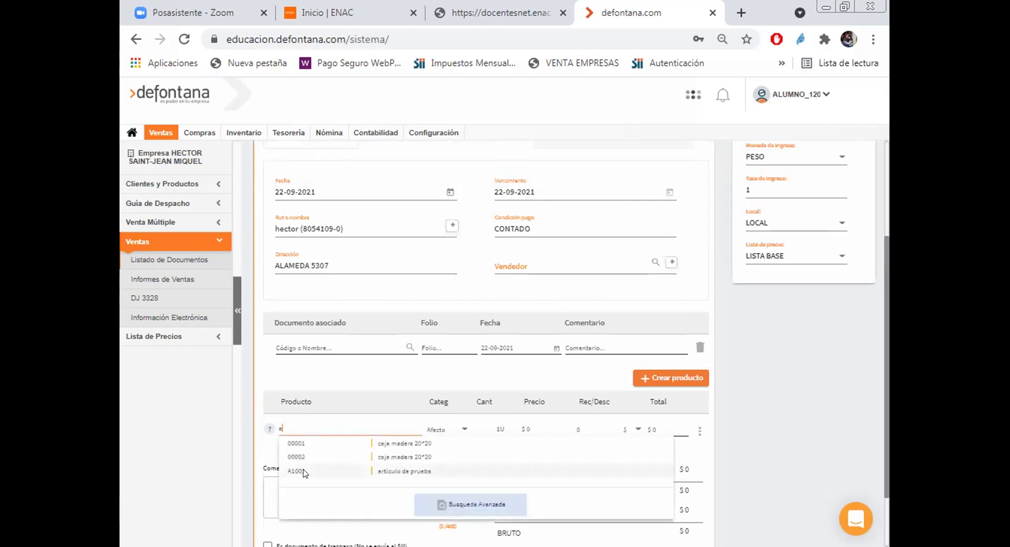
key(Return)
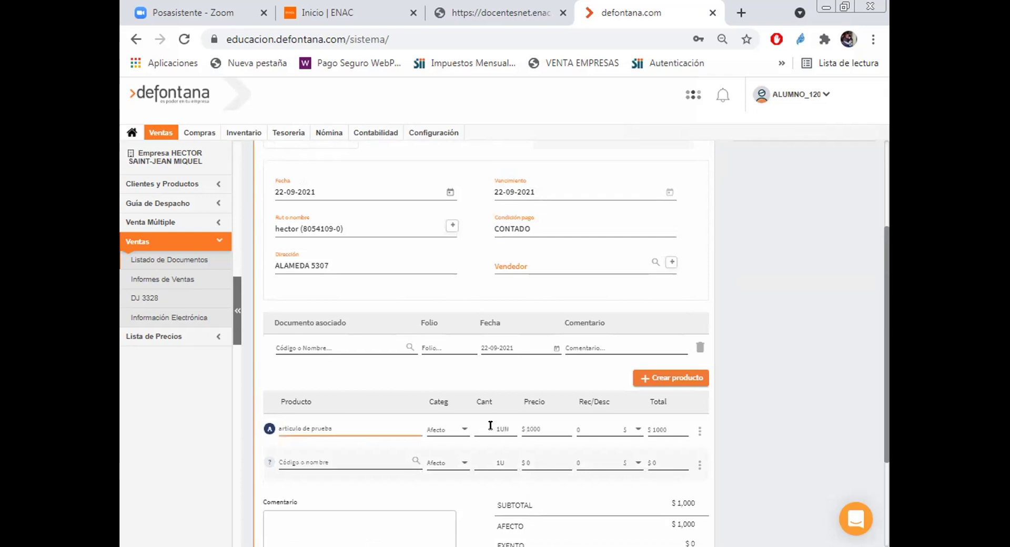
key(Tab)
text(500)
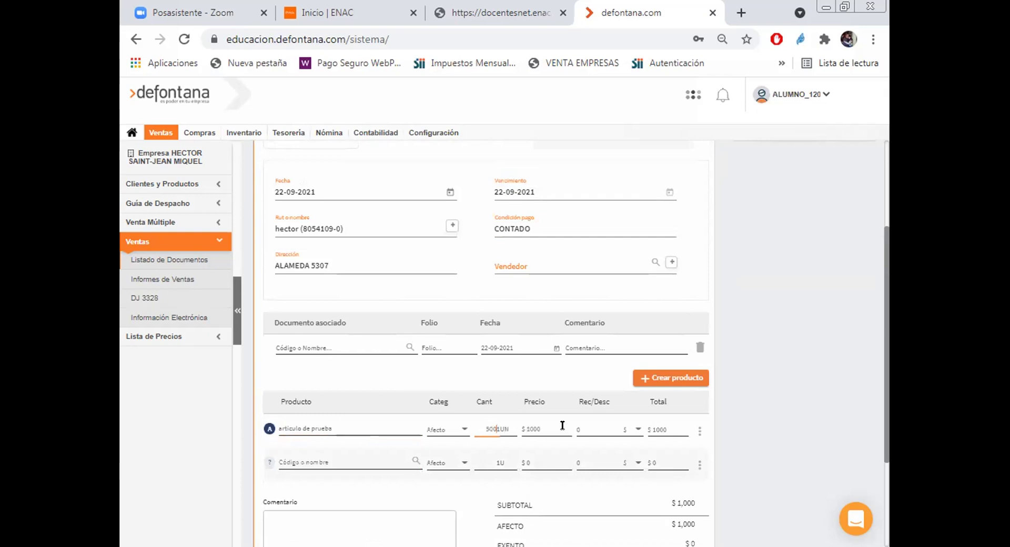
key(Delete)
click(594, 442)
Step: Attempt to issue the invoice and fill the missing seller with VENDEDOR
scroll(594, 442, down, 3)
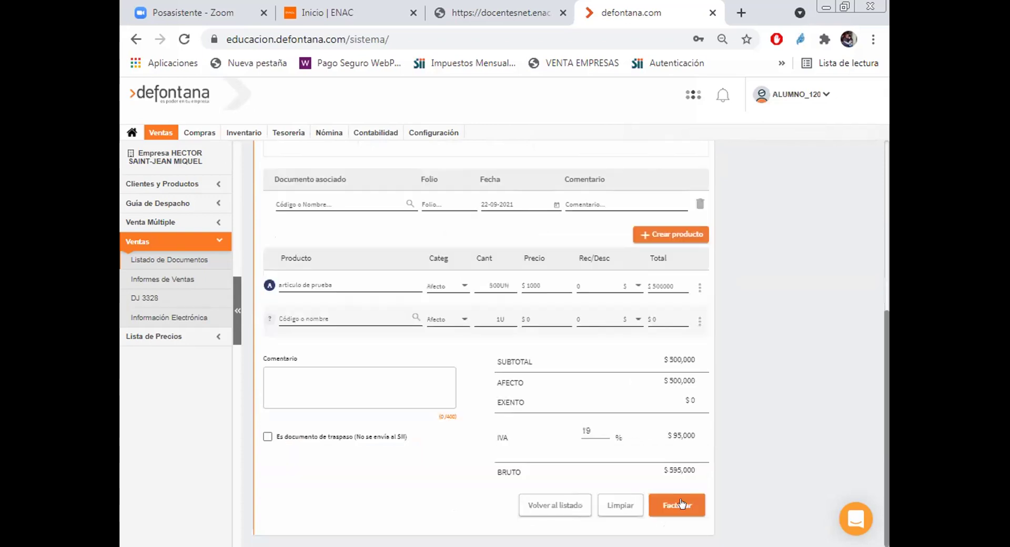
click(683, 503)
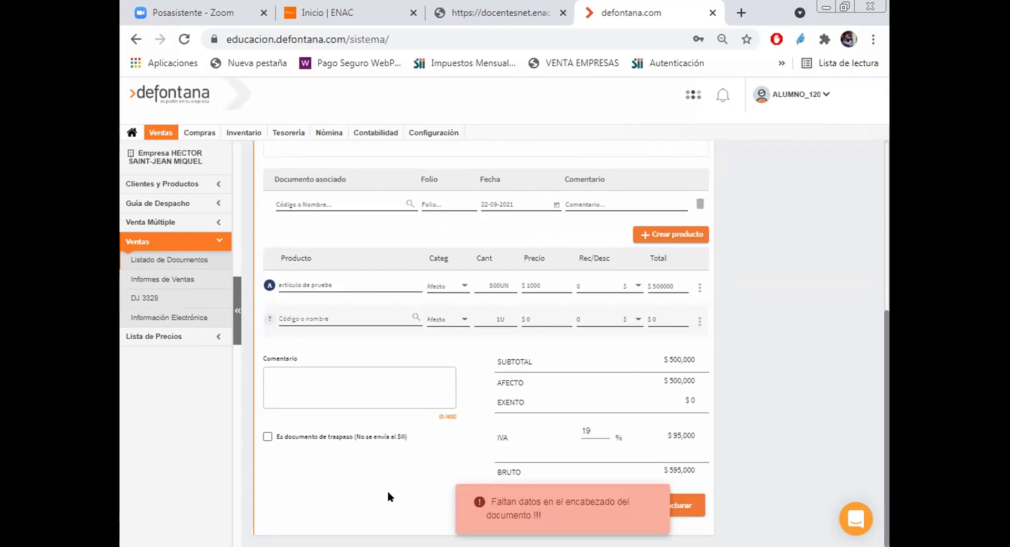
scroll(402, 492, up, 5)
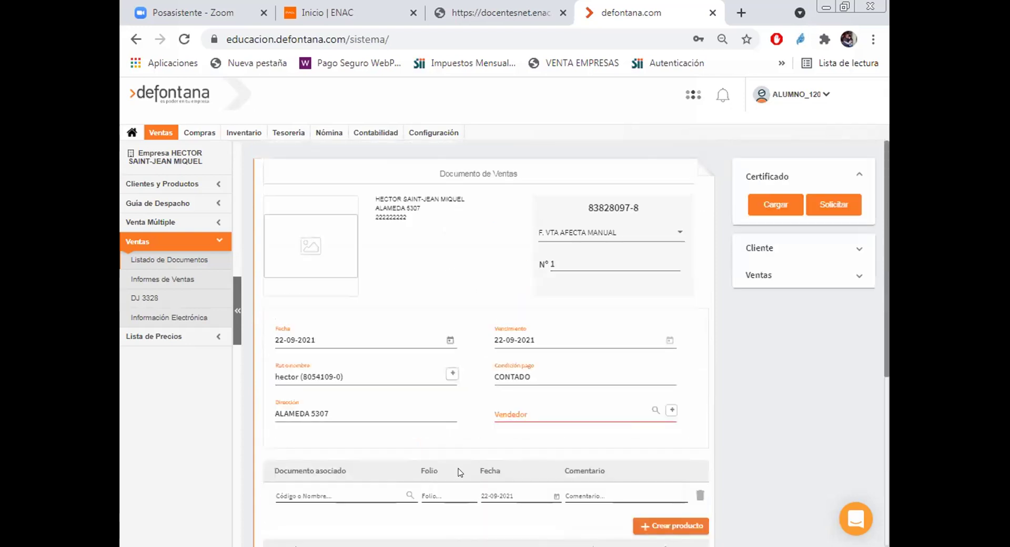
click(562, 405)
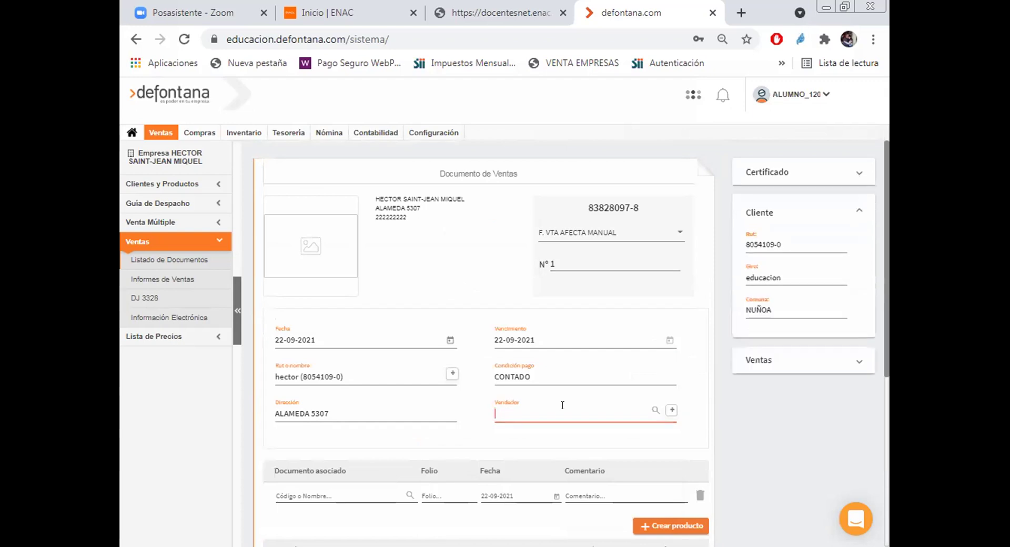
text(ven)
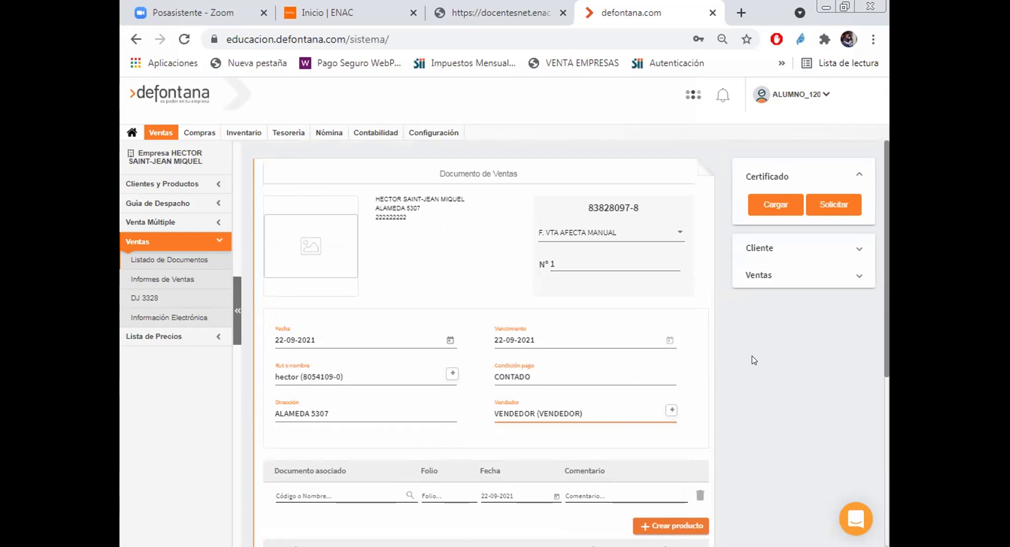
scroll(784, 359, down, 4)
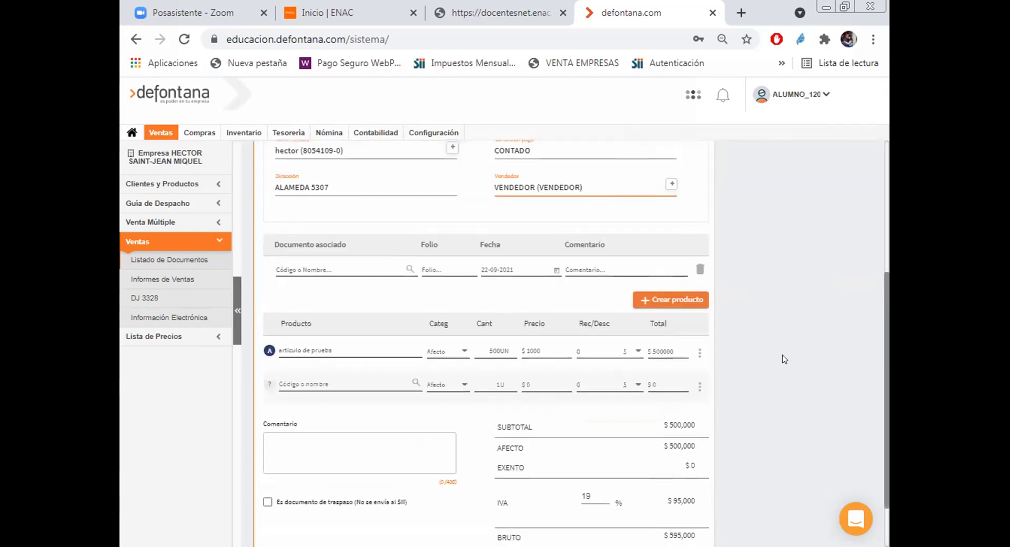
scroll(688, 500, down, 1)
Step: Issue the invoice with business centre EMPNEGVTAVTA000 - VENTAS, then view the sales document list
click(671, 508)
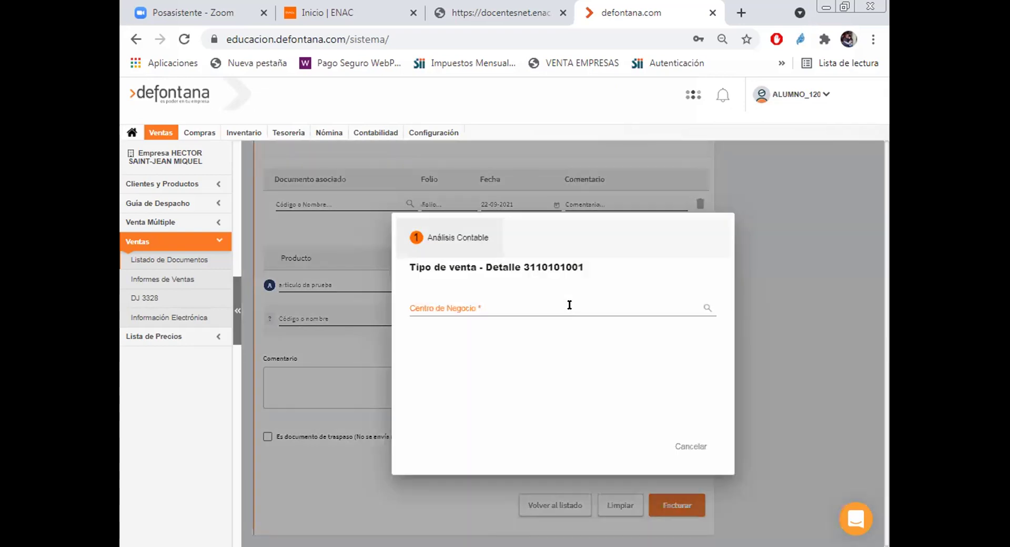
click(569, 304)
text(v)
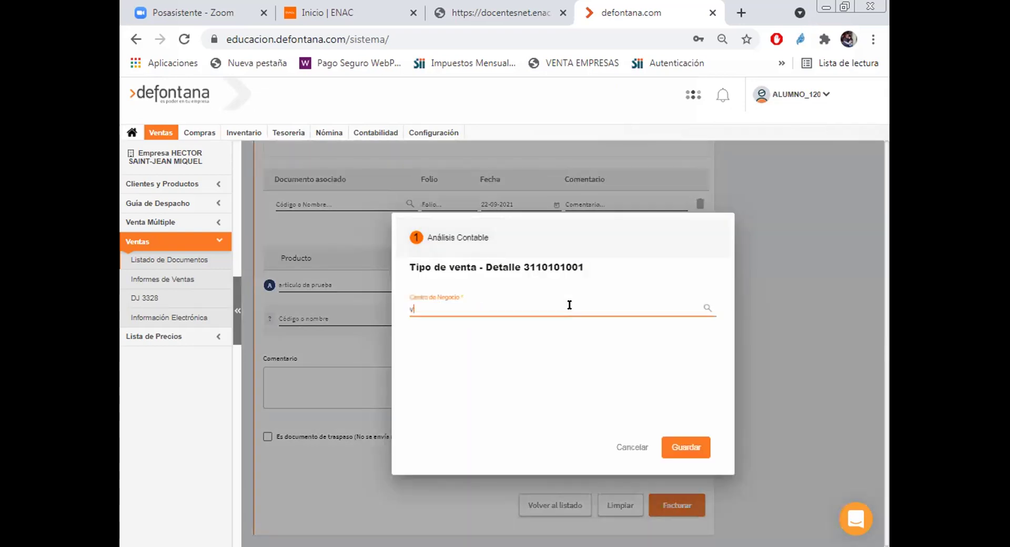
text(e)
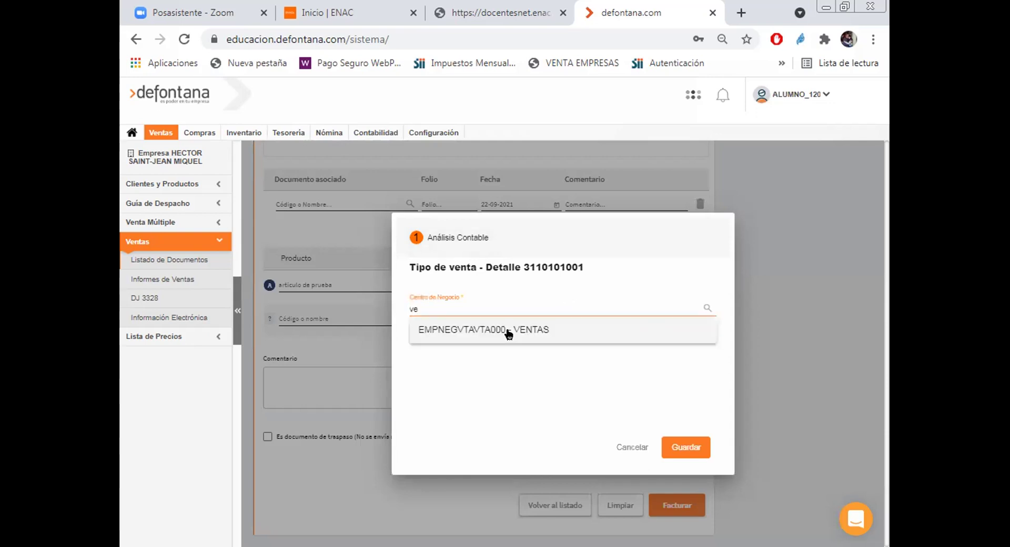
click(670, 442)
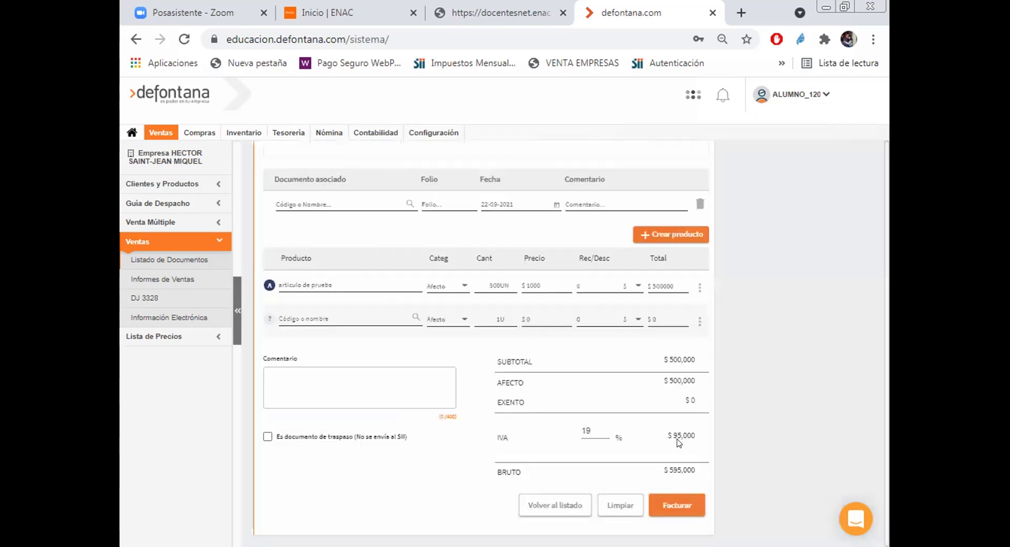
click(677, 505)
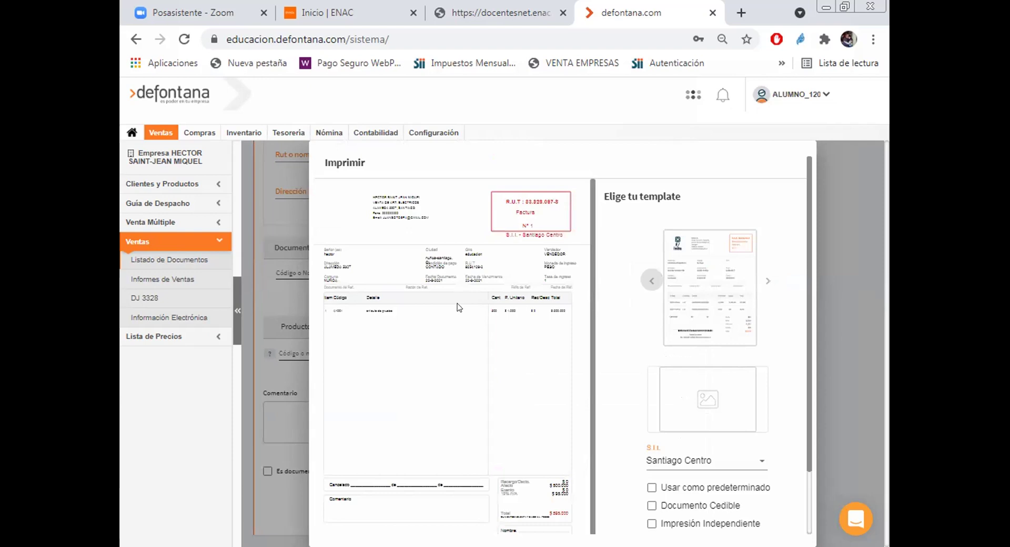
click(154, 261)
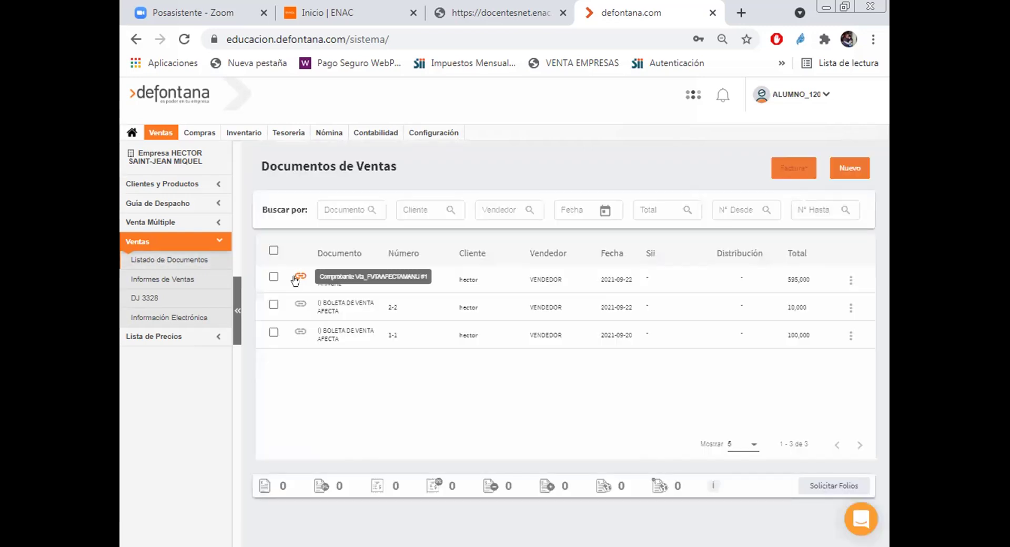
Step: Preview manual invoice Nº 1 from the first Documentos de Ventas row and scroll through it
click(850, 282)
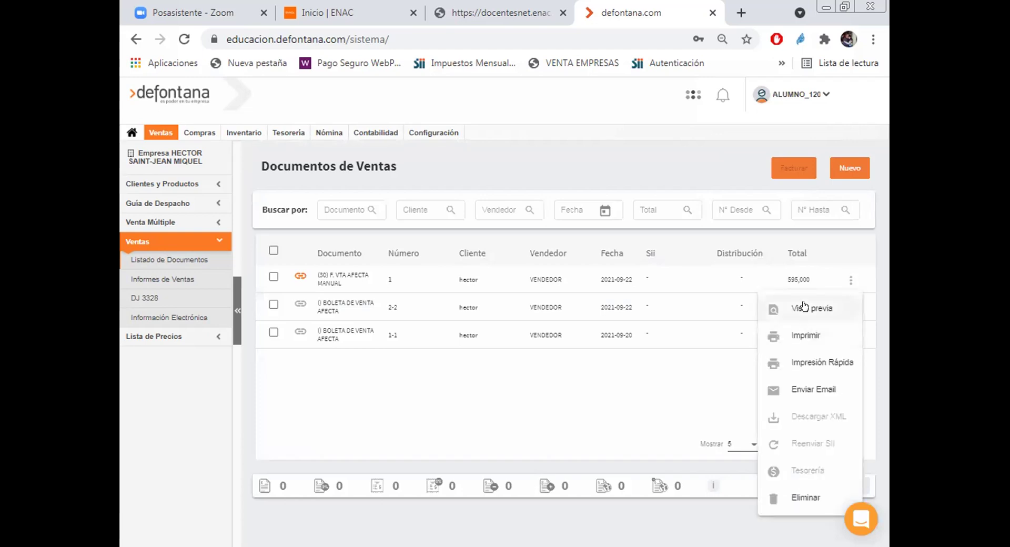
click(805, 307)
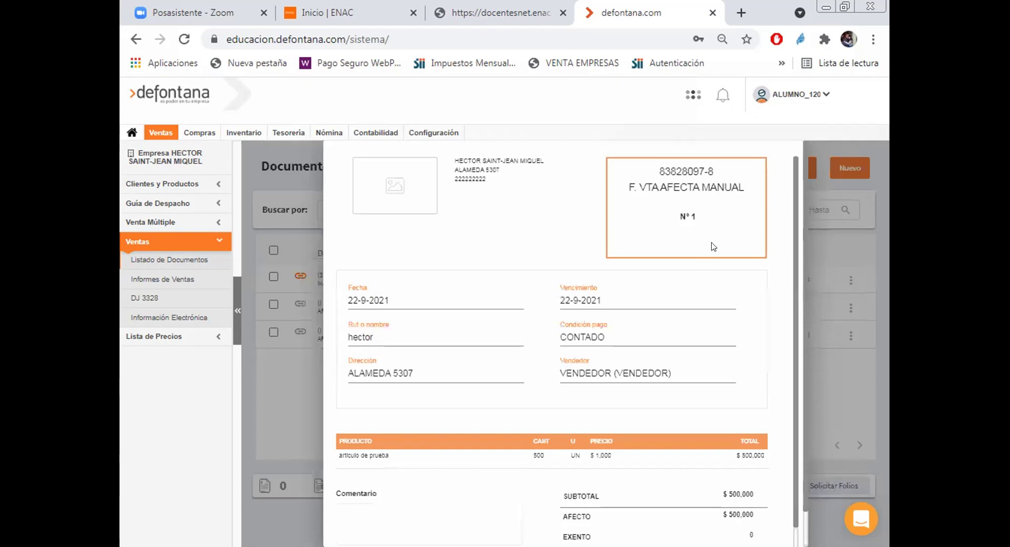
scroll(716, 255, down, 2)
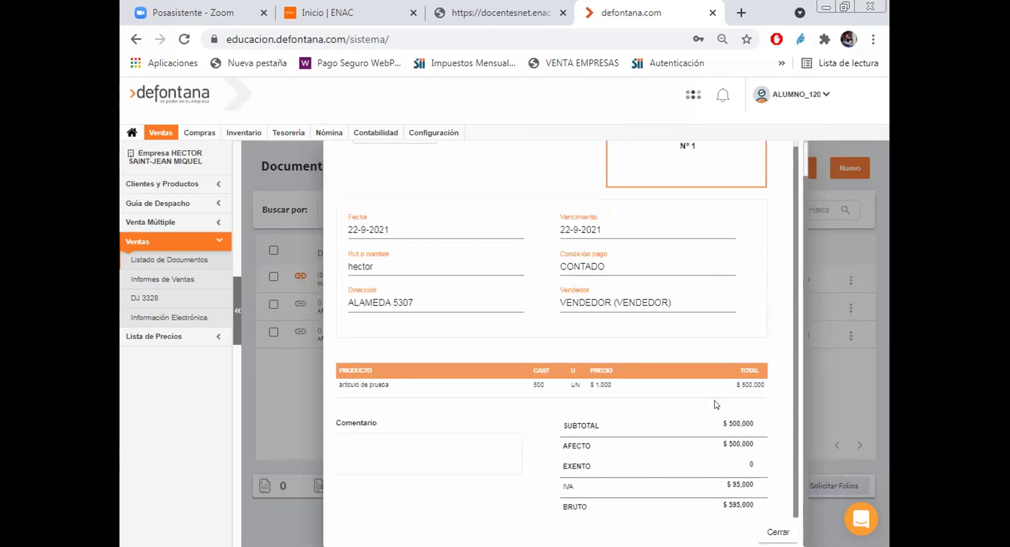
scroll(713, 414, up, 1)
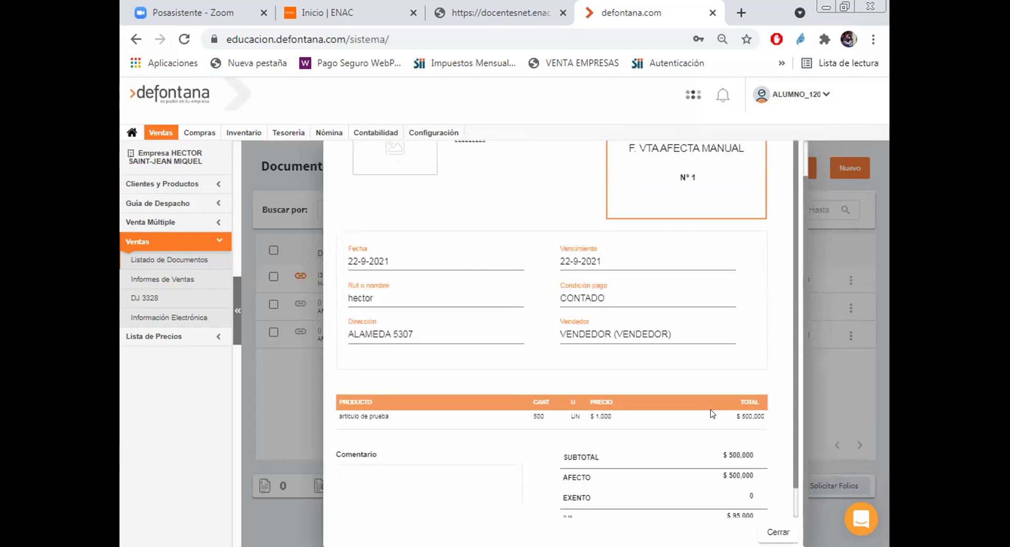